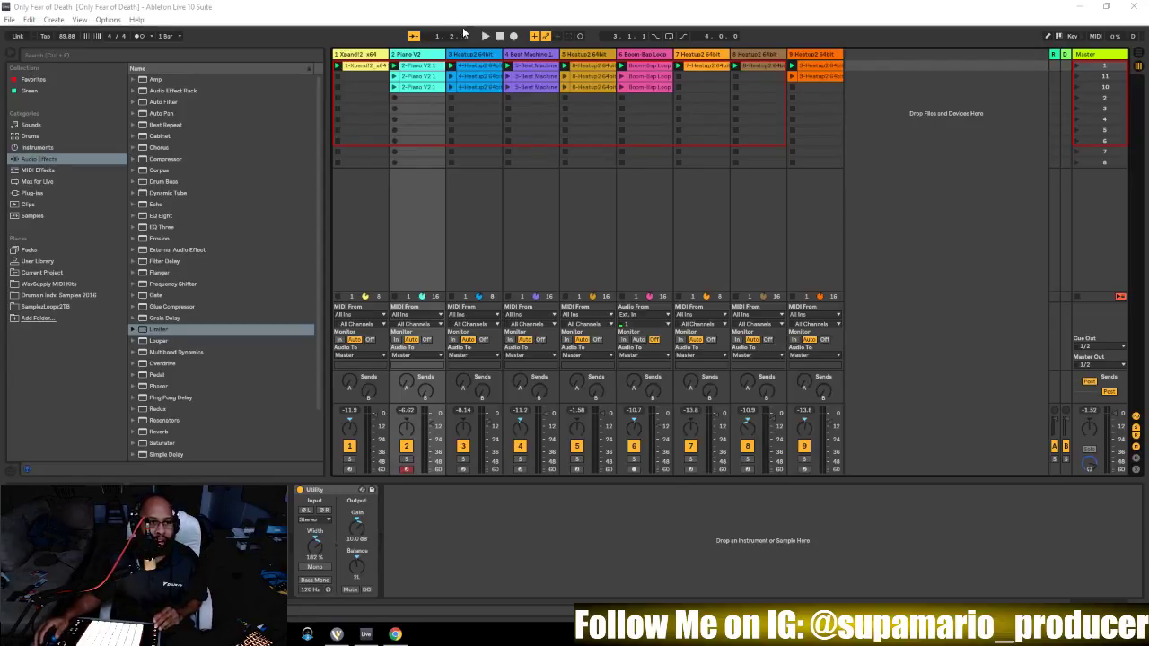
Set the audio device to Voicemeeter Virtual ASIO in the preferences and close them
{"action": "key", "text": "Down"}
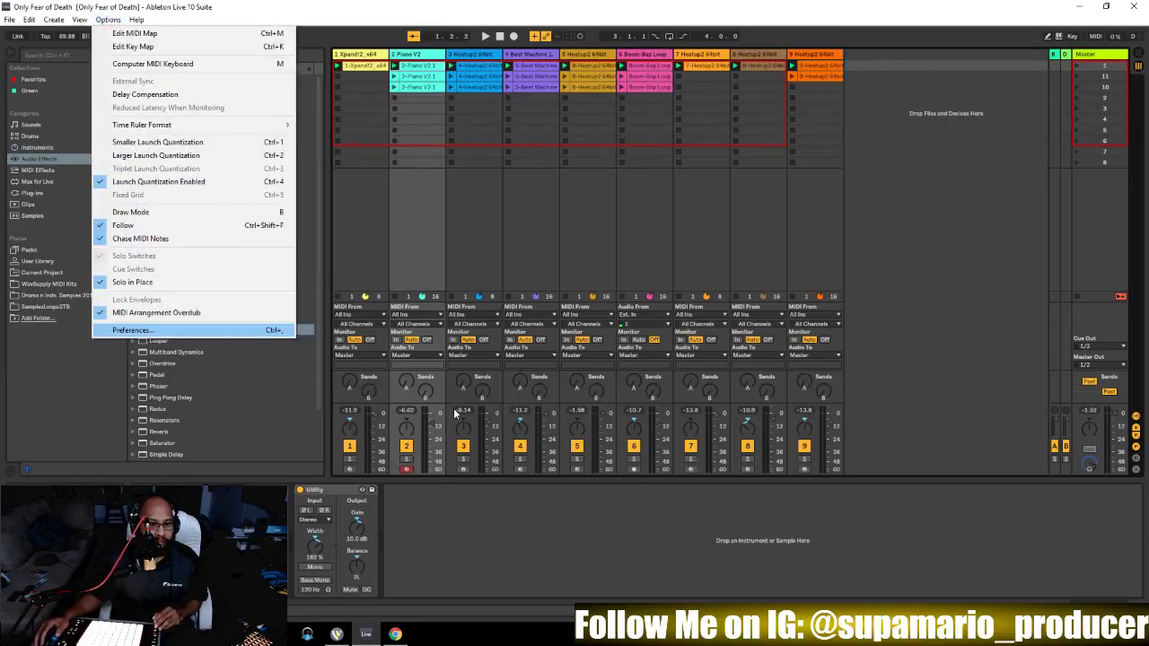
{"action": "left_click", "coordinate": [193, 331]}
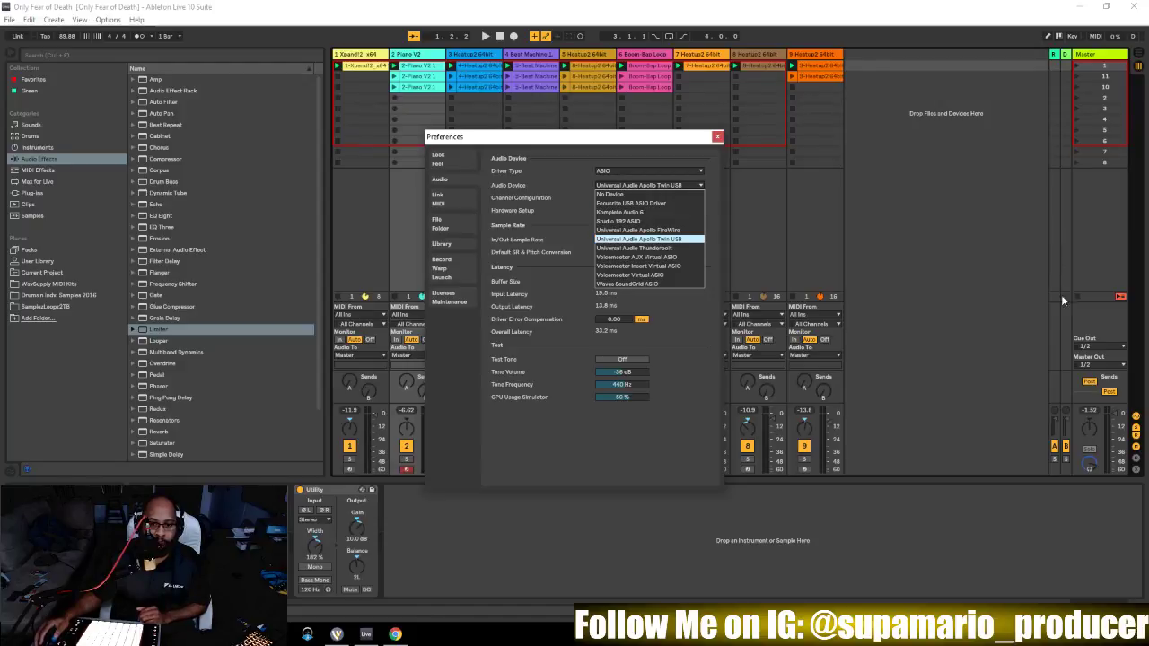
{"action": "key", "text": "Down"}
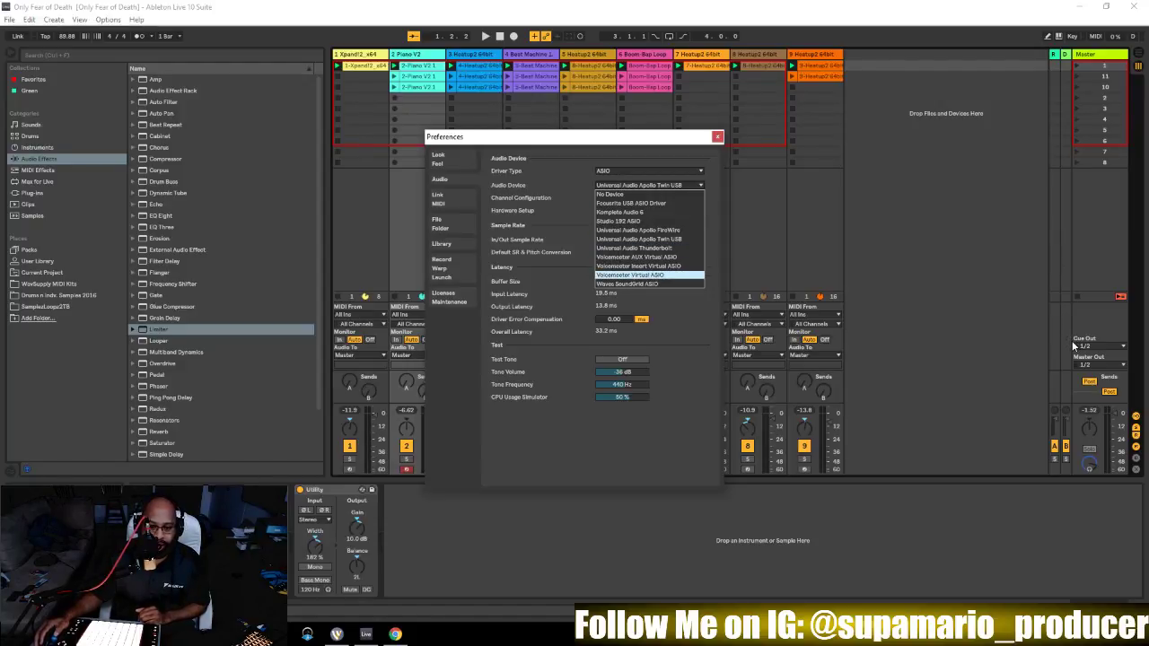
{"action": "key", "text": "Escape"}
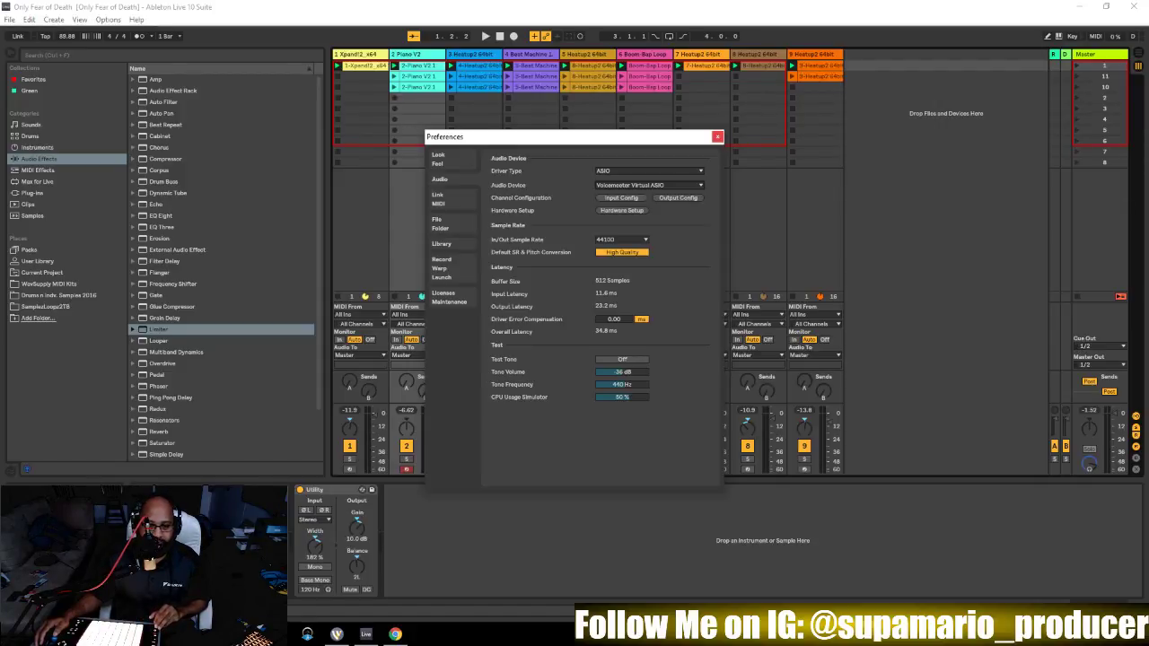
{"action": "key", "text": "Escape"}
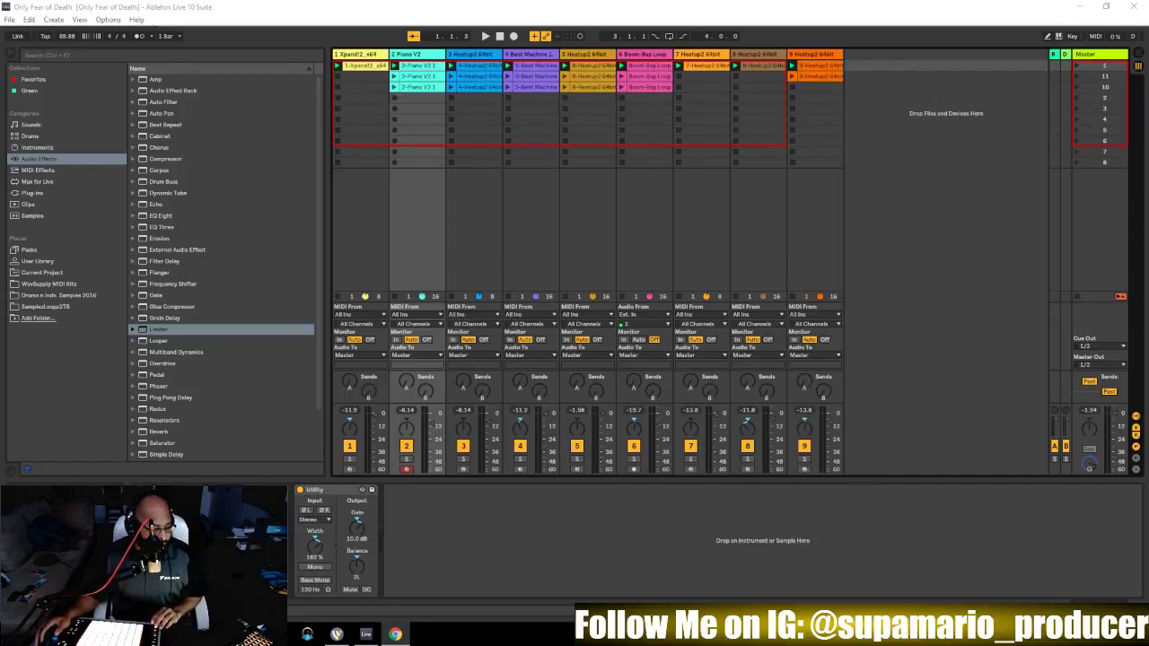
Play back the full beat with all its launched clips and stop it
{"action": "key", "text": "space"}
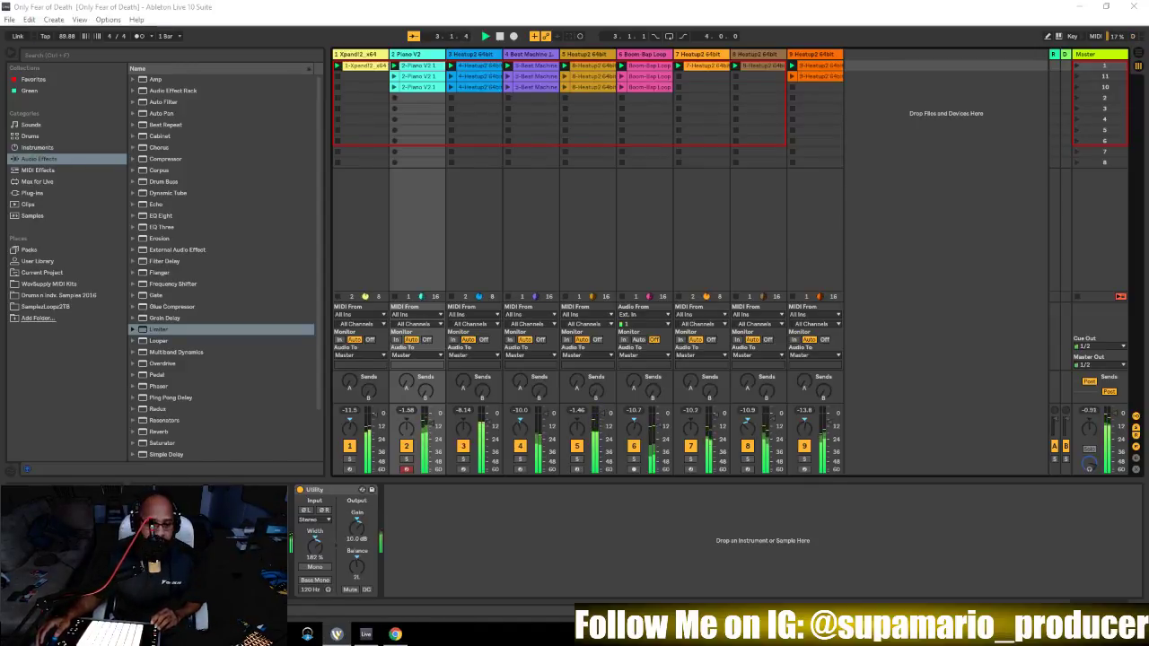
{"action": "key", "text": "space"}
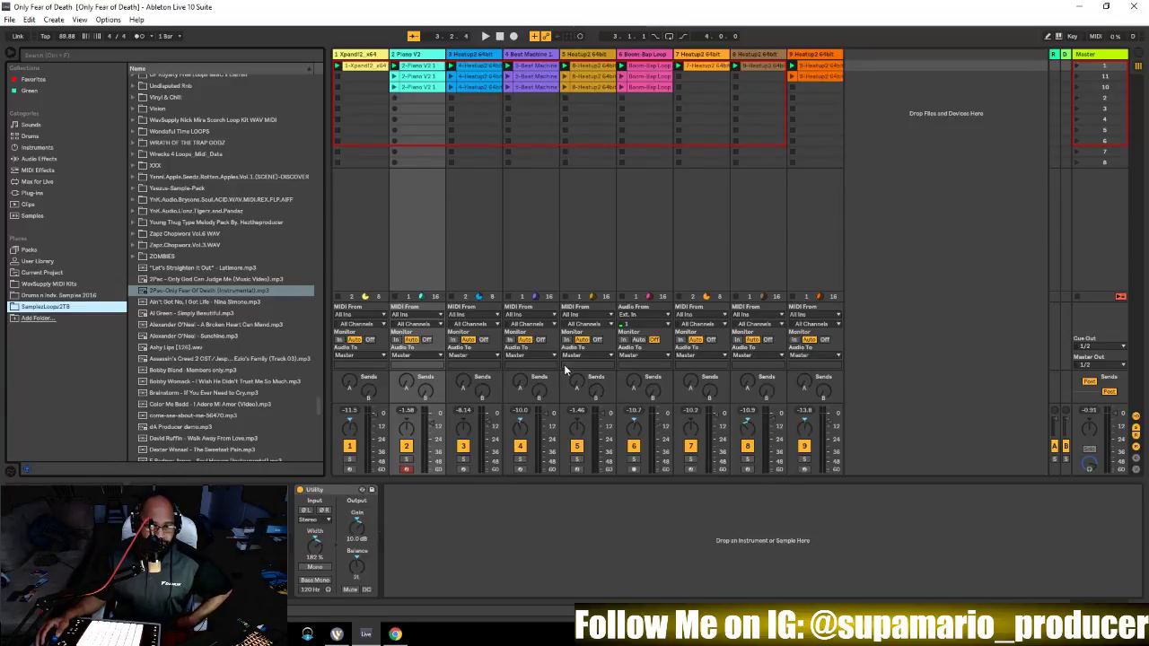
Preview the 2Pac-Only Fear Of Death (Instrumental).mp3 sample and load it onto a new audio track after the ninth track
{"action": "key", "text": "Right"}
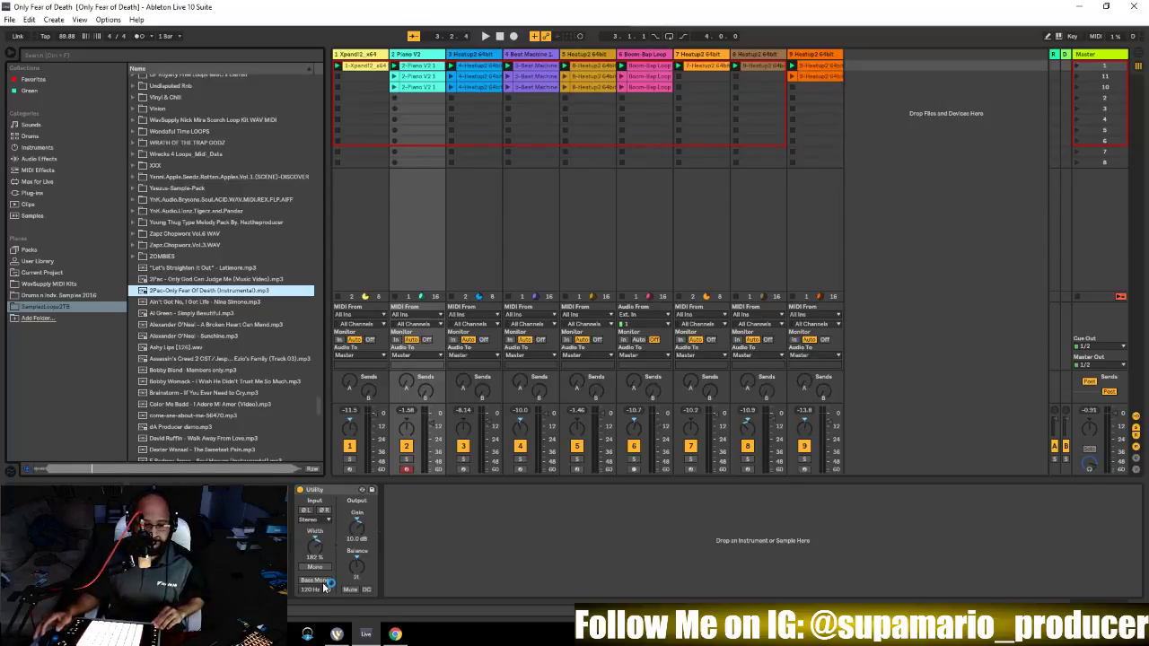
{"action": "key", "text": "space"}
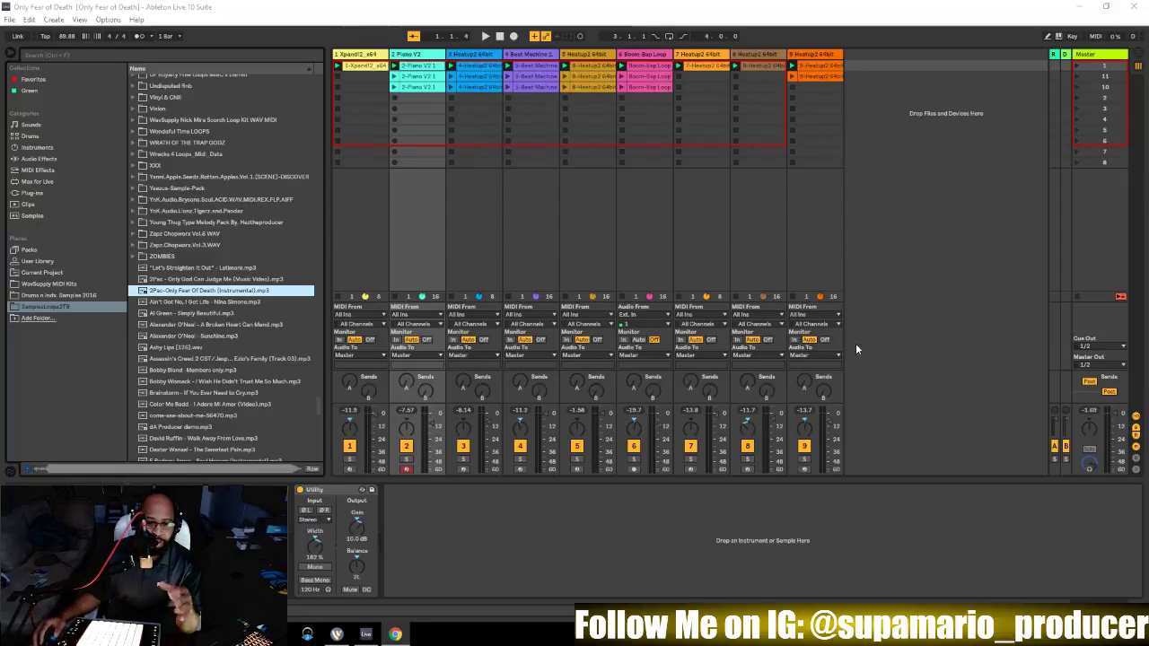
{"action": "left_click_drag", "start_coordinate": [747, 367], "coordinate": [863, 69]}
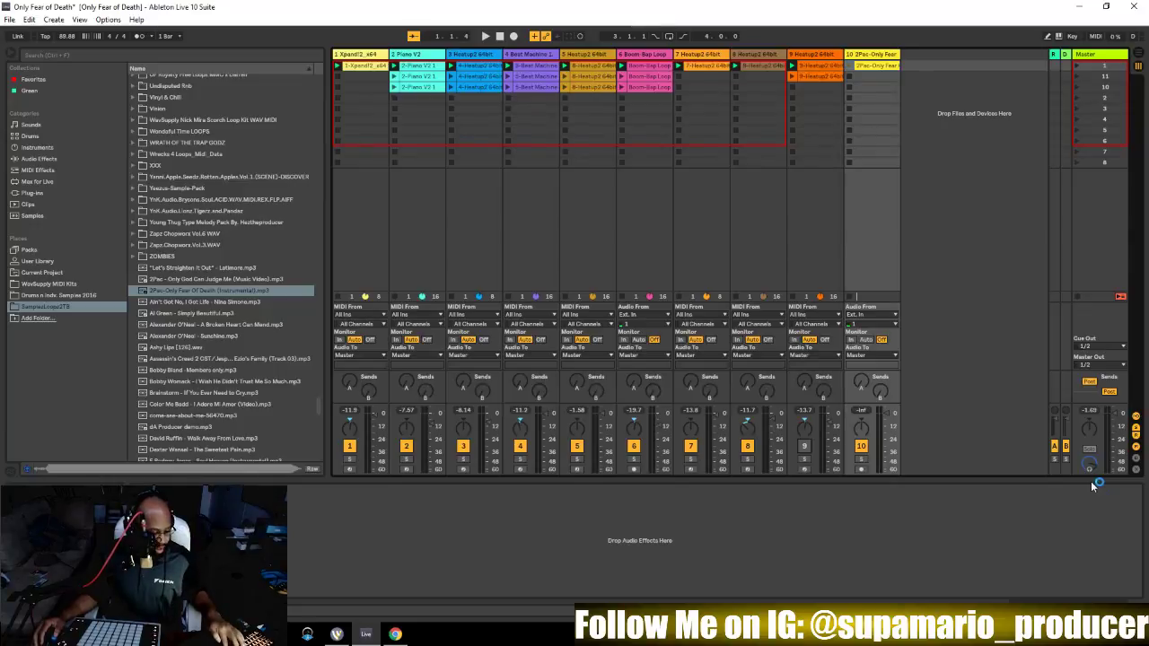
Deactivate all the beat tracks so that only the 2Pac instrumental track stays active
{"action": "left_click", "coordinate": [752, 65]}
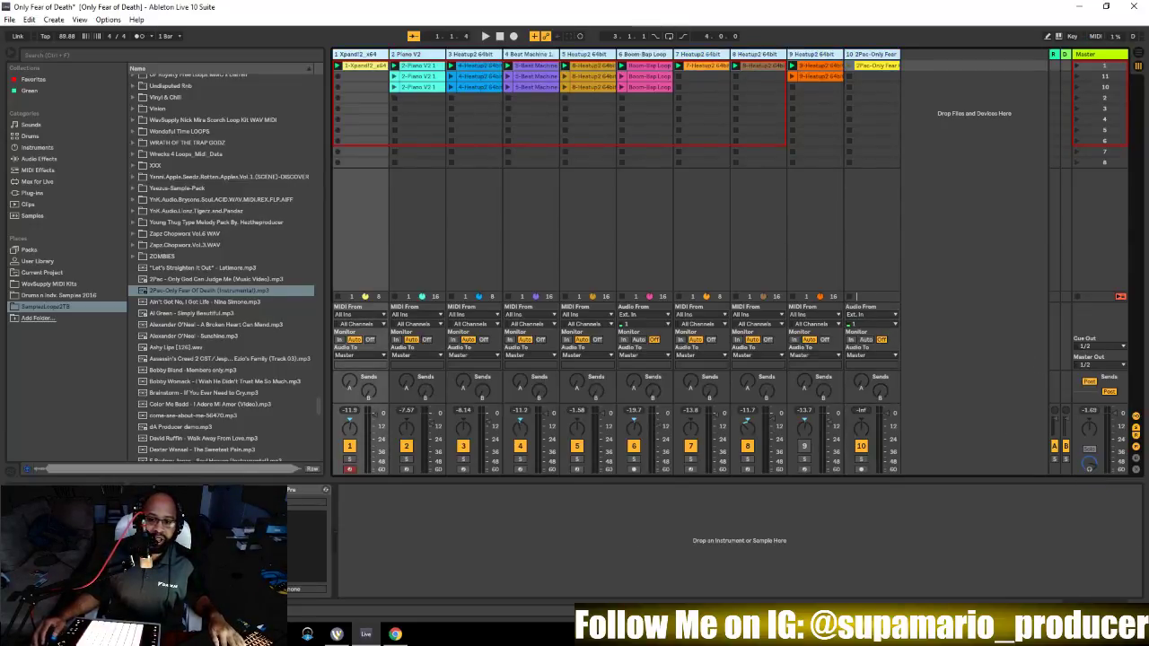
{"action": "key", "text": "0"}
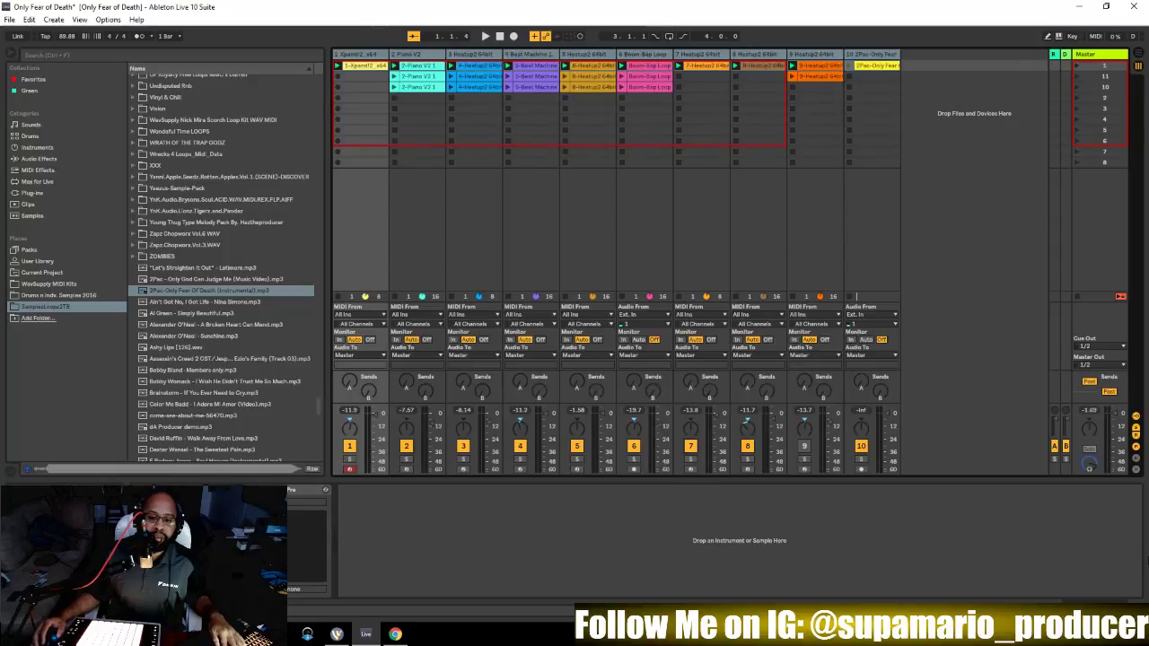
{"action": "left_click", "coordinate": [870, 54]}
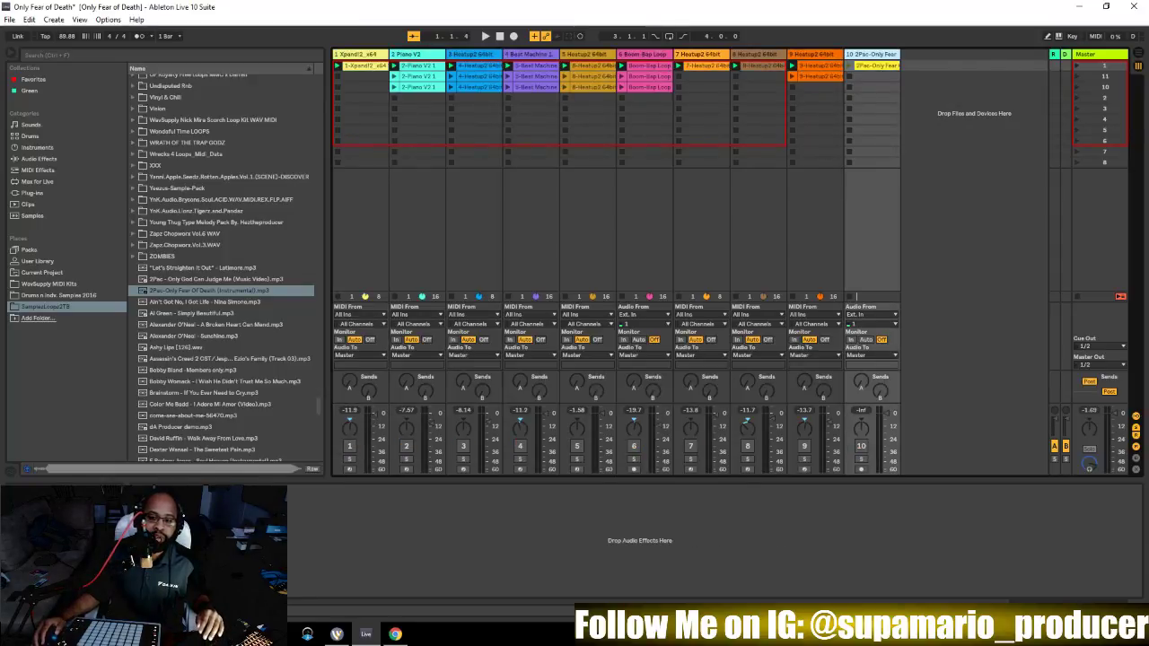
{"action": "key", "text": "0"}
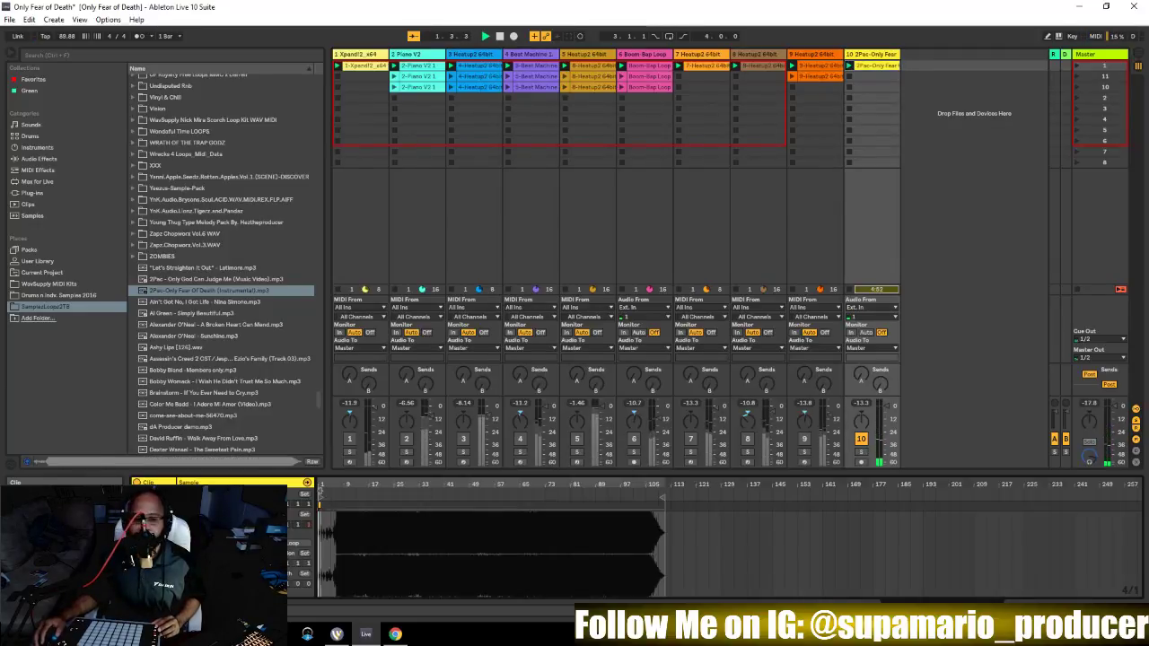
Listen to the 2Pac instrumental clip and examine its waveform
{"action": "scroll", "coordinate": [718, 547], "scroll_direction": "up", "scroll_amount": 3}
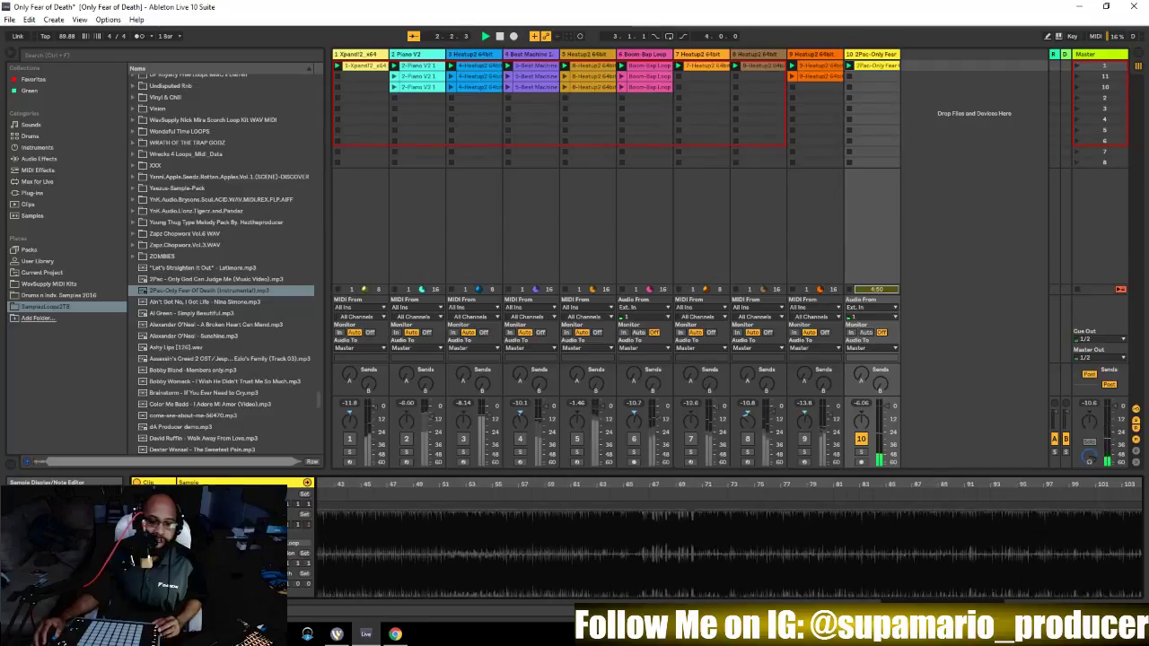
{"action": "scroll", "coordinate": [718, 548], "scroll_direction": "down", "scroll_amount": 3}
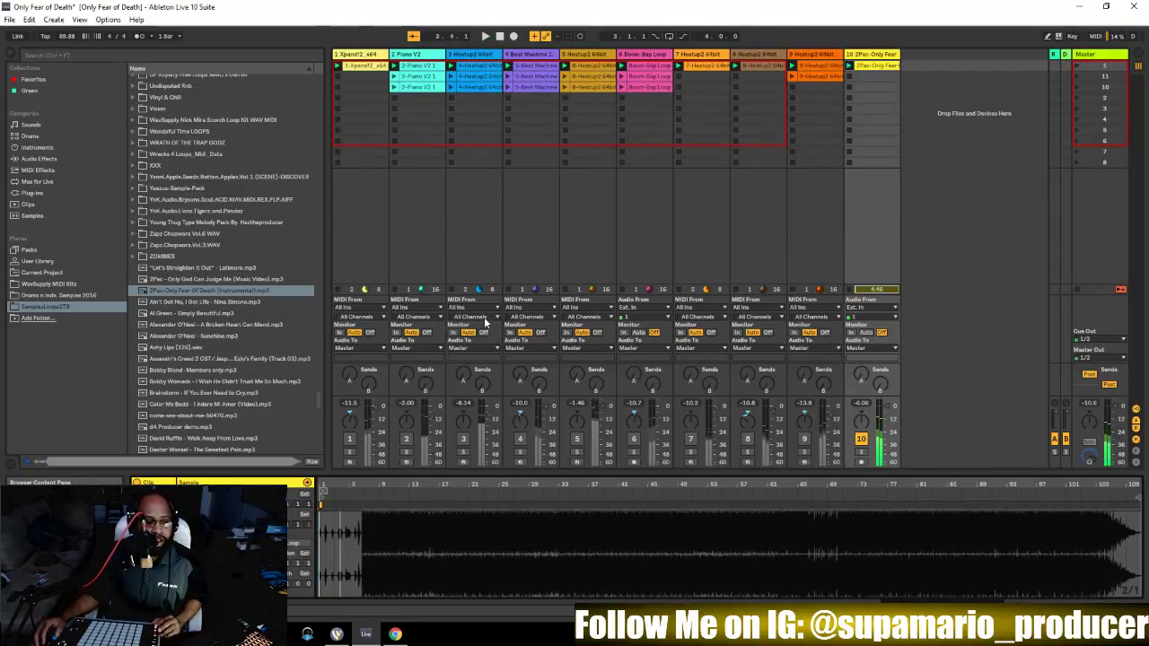
{"action": "scroll", "coordinate": [319, 262], "scroll_direction": "up", "scroll_amount": 1}
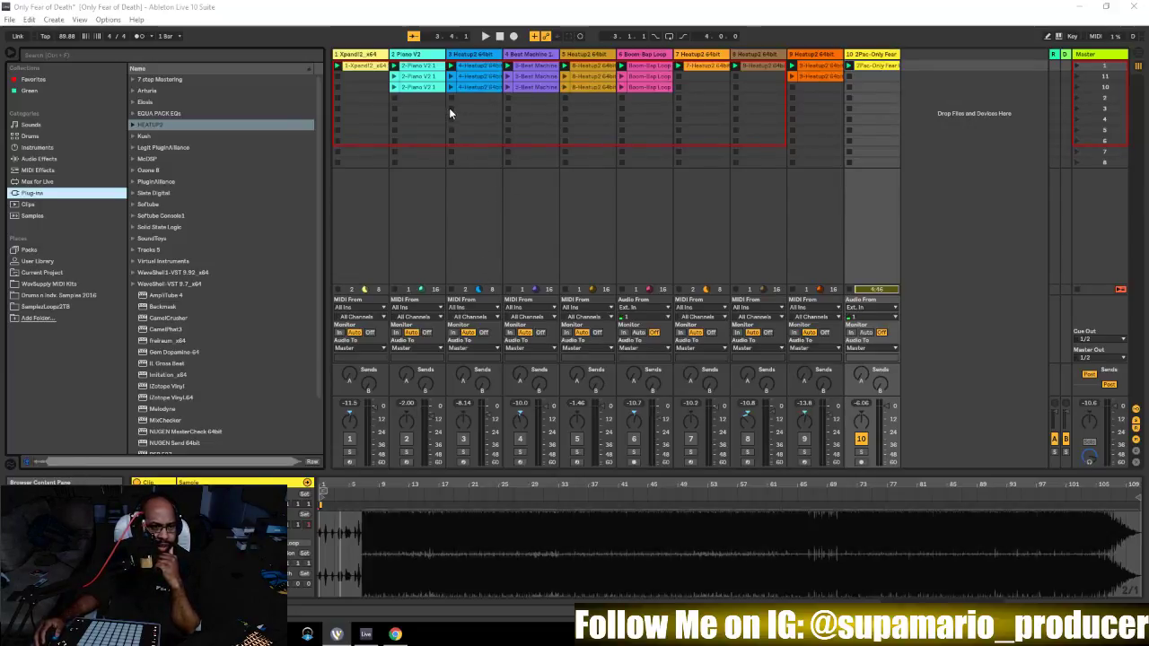
Try Arturia's SEM-Filter plug-in on the 2Pac instrumental track and remove it again
{"action": "key", "text": "Up"}
{"action": "key", "text": "Up"}
{"action": "key", "text": "Up"}
{"action": "key", "text": "Right"}
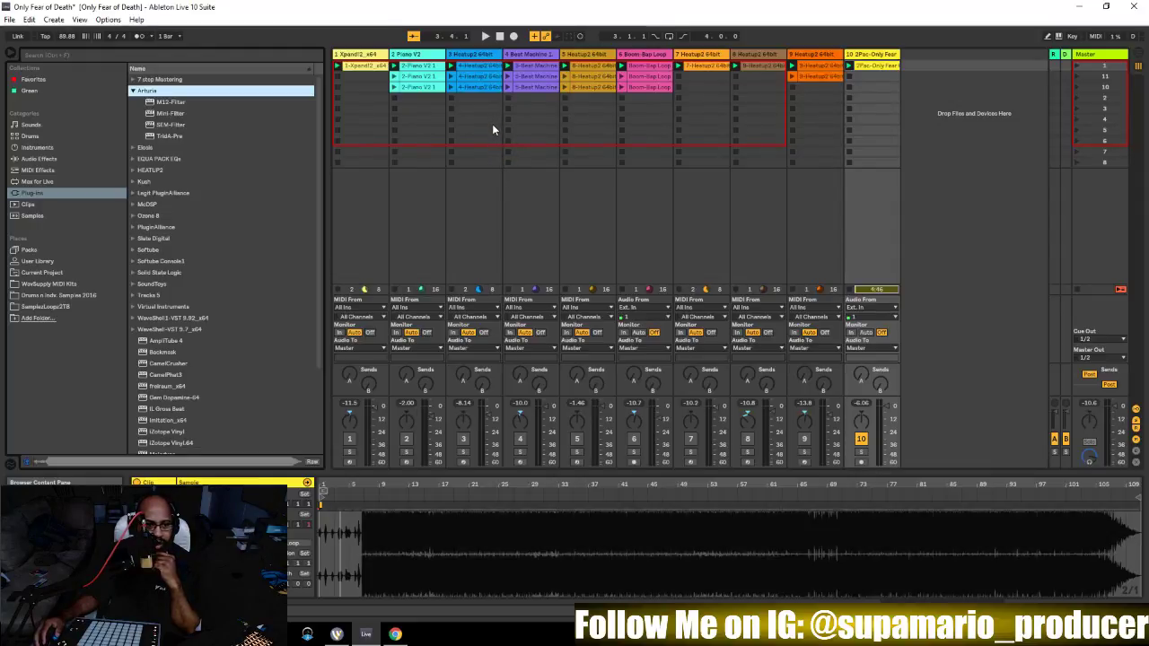
{"action": "key", "text": "Down"}
{"action": "key", "text": "Down"}
{"action": "key", "text": "Down"}
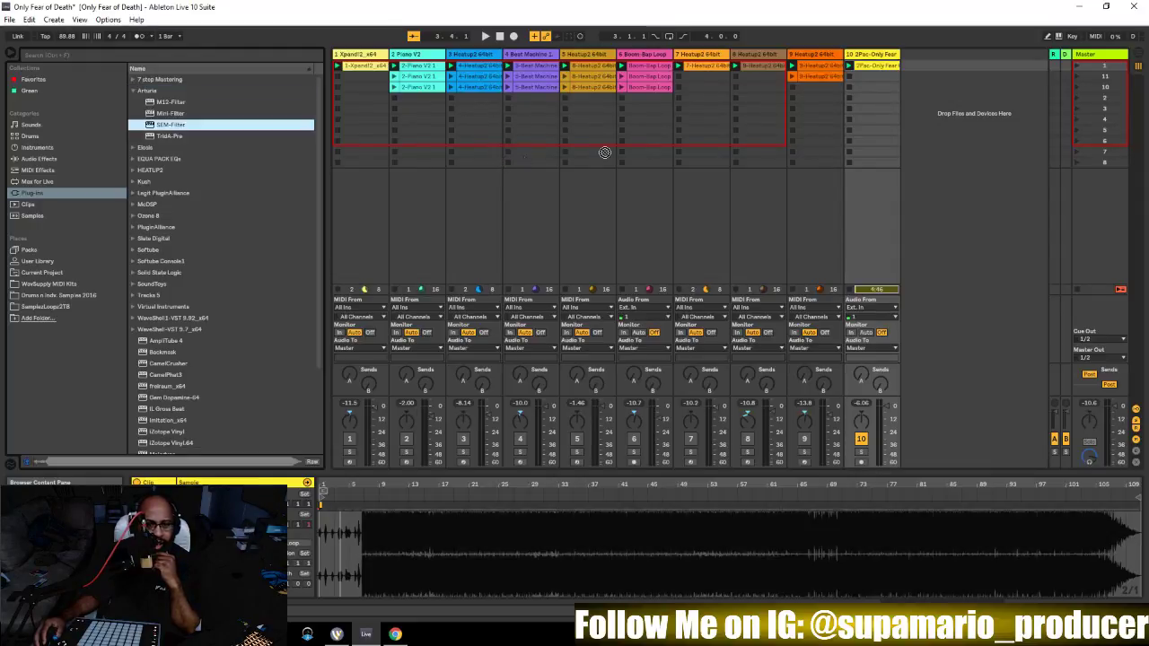
{"action": "left_click", "coordinate": [815, 151]}
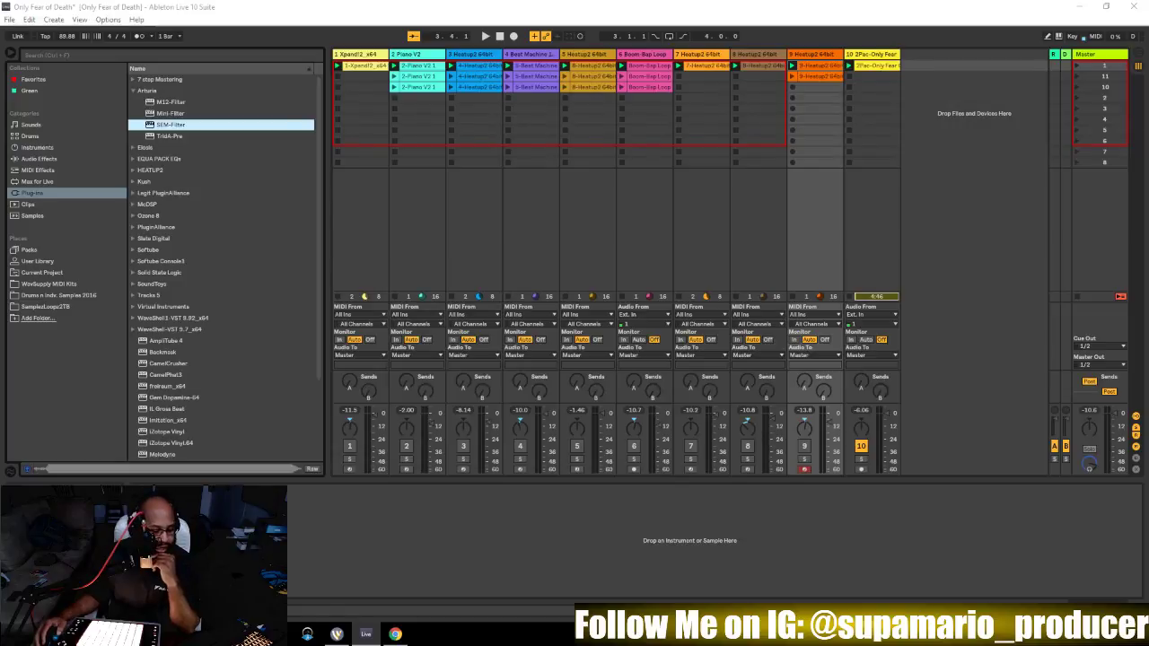
{"action": "key", "text": "Return"}
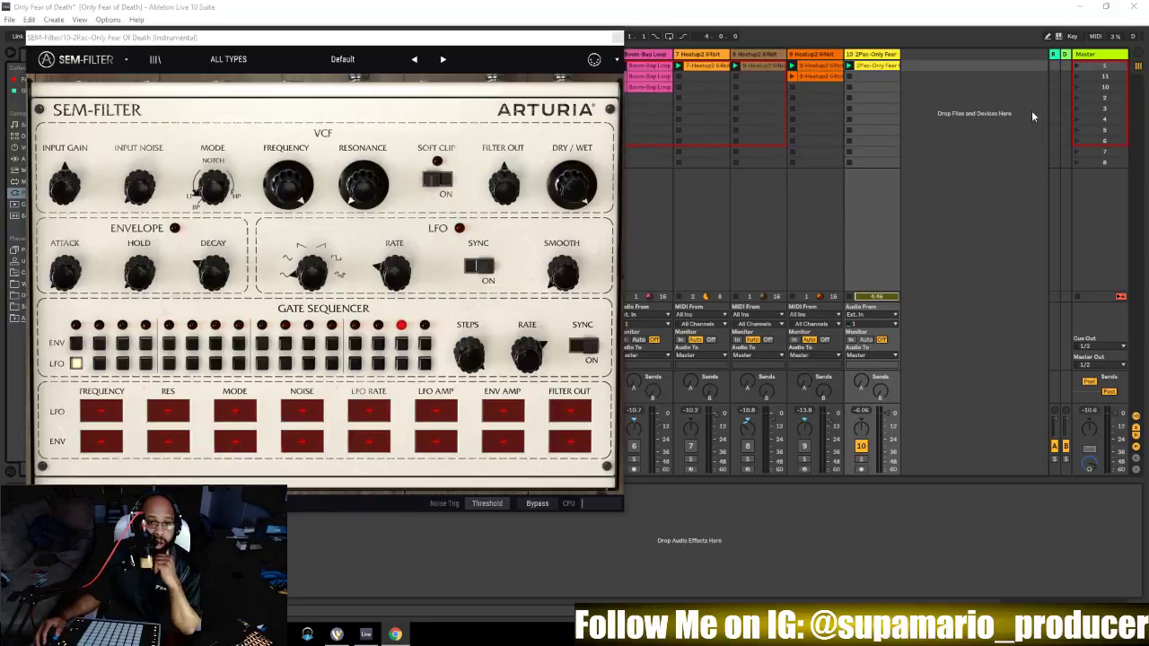
{"action": "left_click", "coordinate": [1095, 62]}
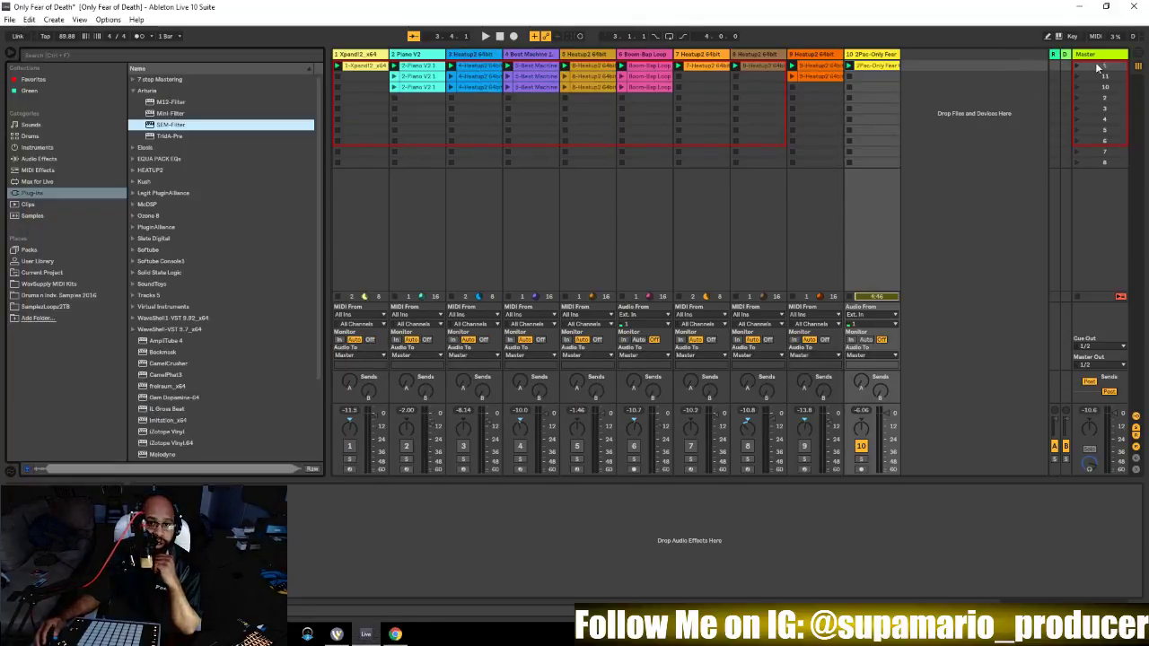
{"action": "left_click", "coordinate": [1078, 66]}
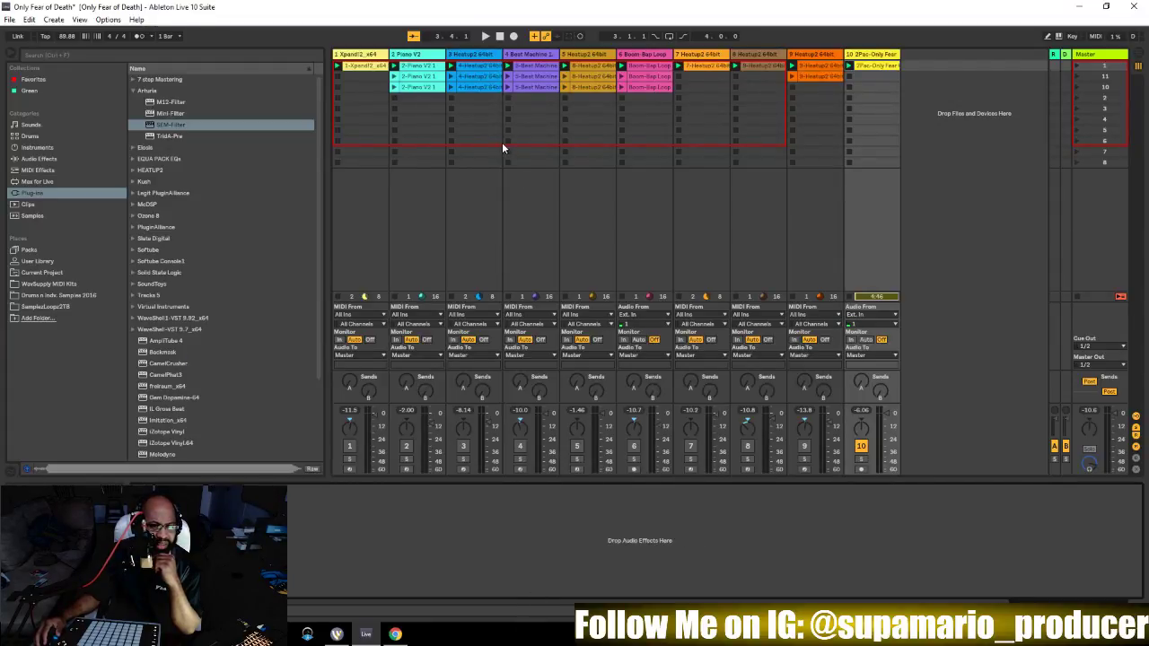
Try Arturia's M12-Filter plug-in on the 2Pac instrumental track and remove it again
{"action": "key", "text": "Up"}
{"action": "key", "text": "Up"}
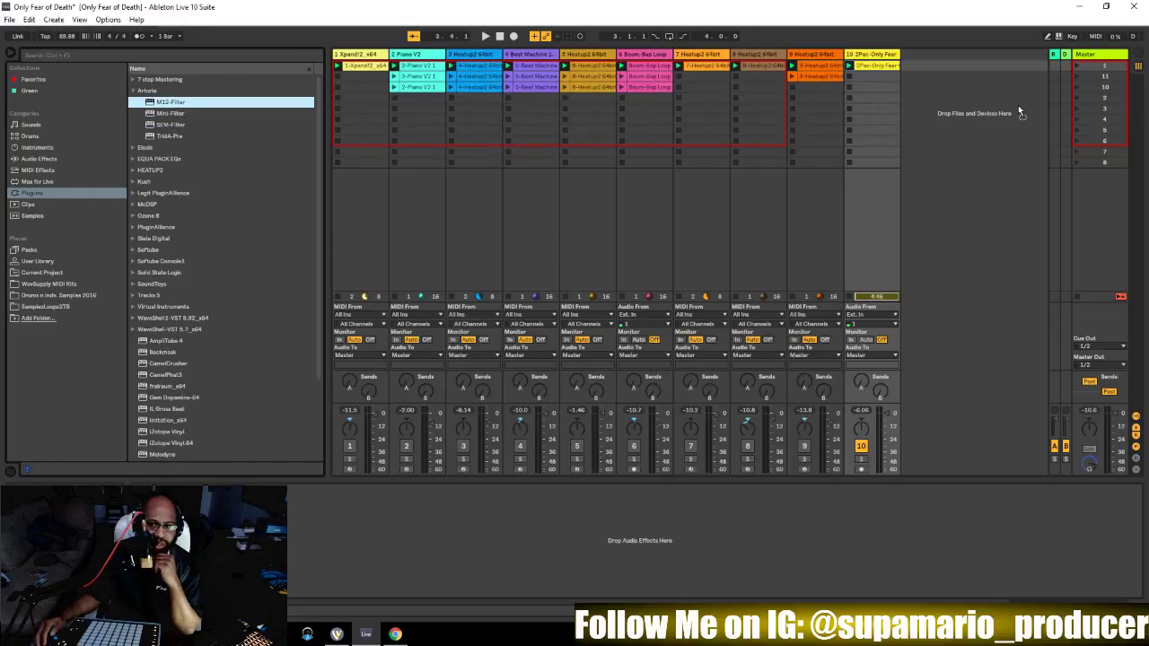
{"action": "key", "text": "Return"}
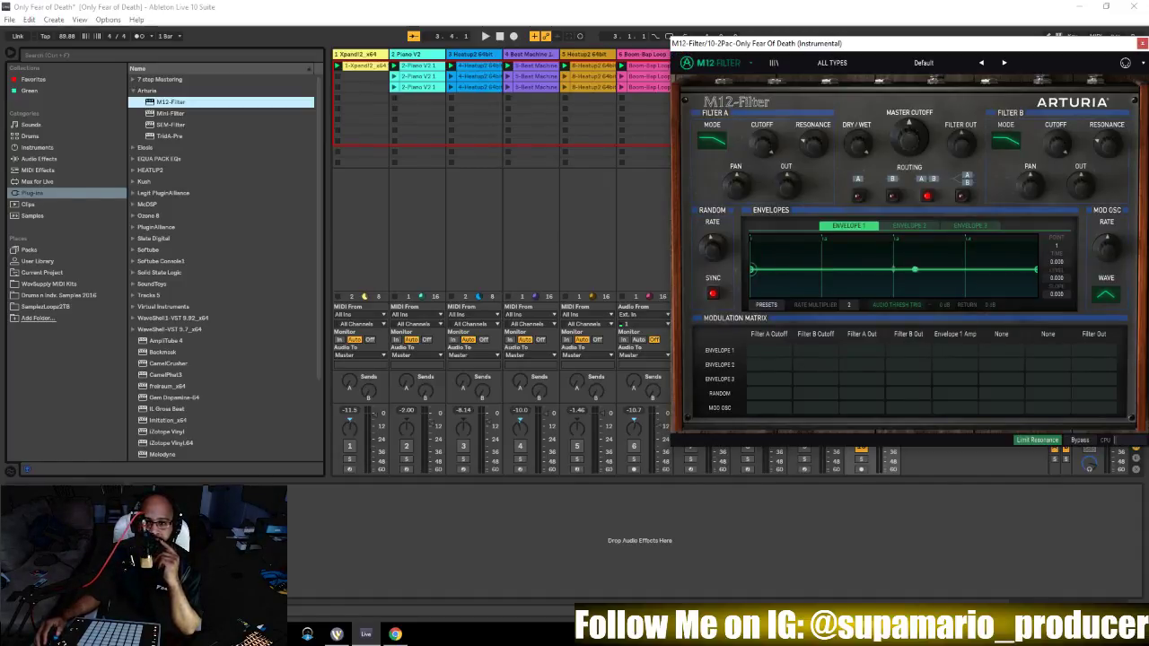
{"action": "left_click_drag", "start_coordinate": [993, 45], "coordinate": [705, 204]}
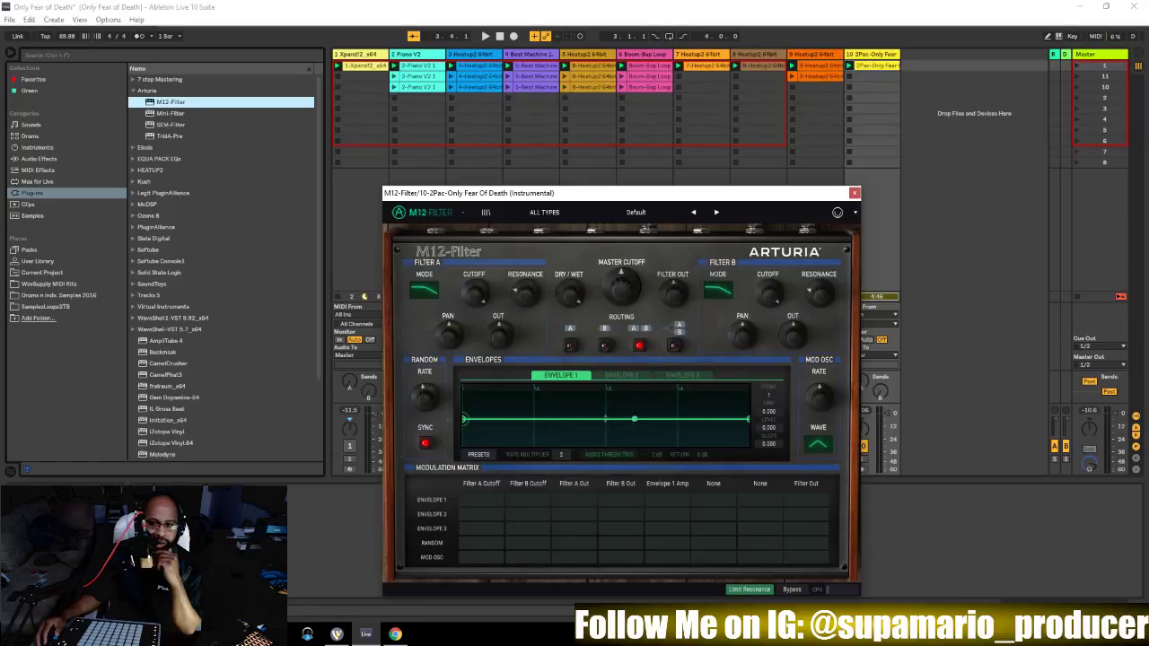
{"action": "left_click", "coordinate": [508, 609]}
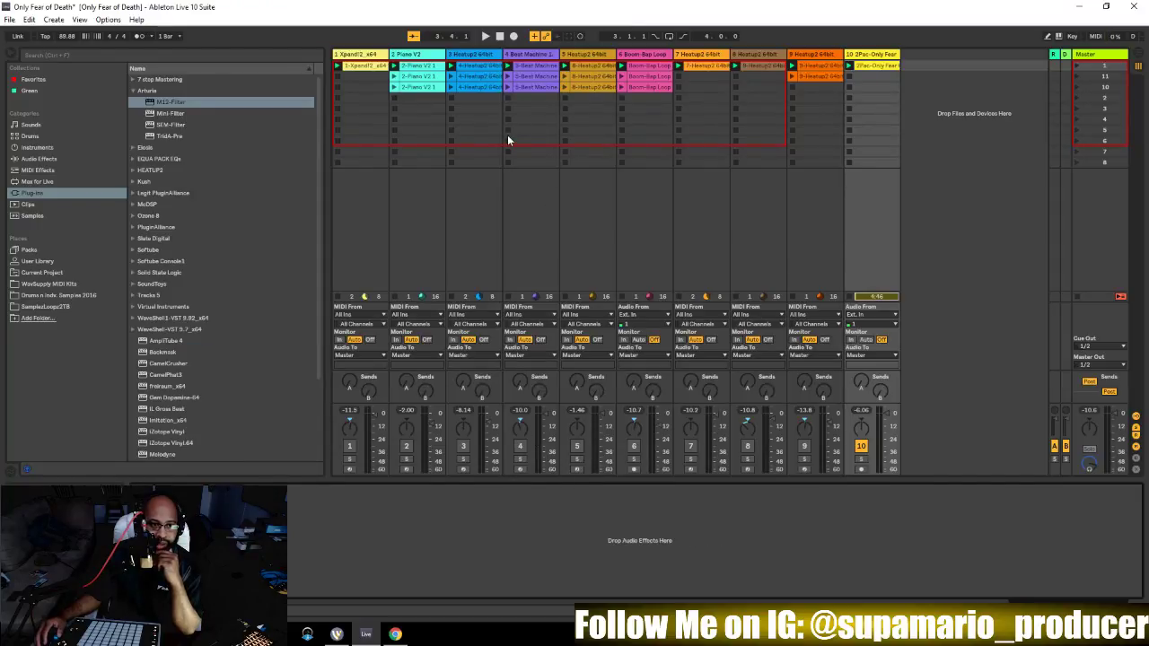
{"action": "key", "text": "Down"}
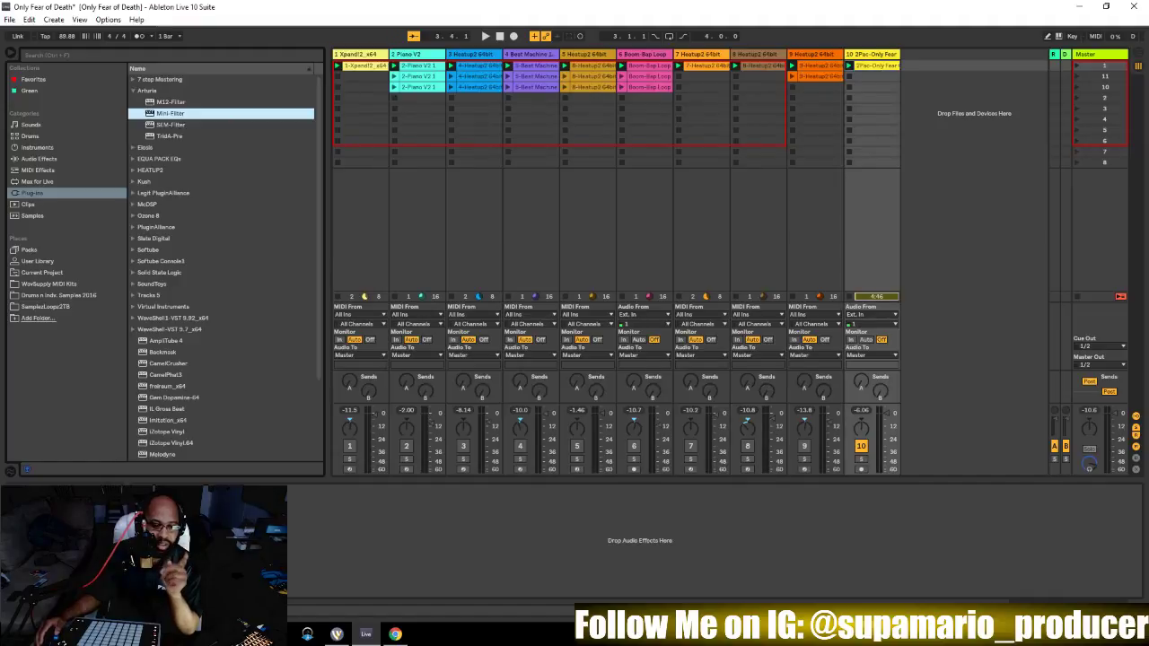
{"action": "key", "text": "Return"}
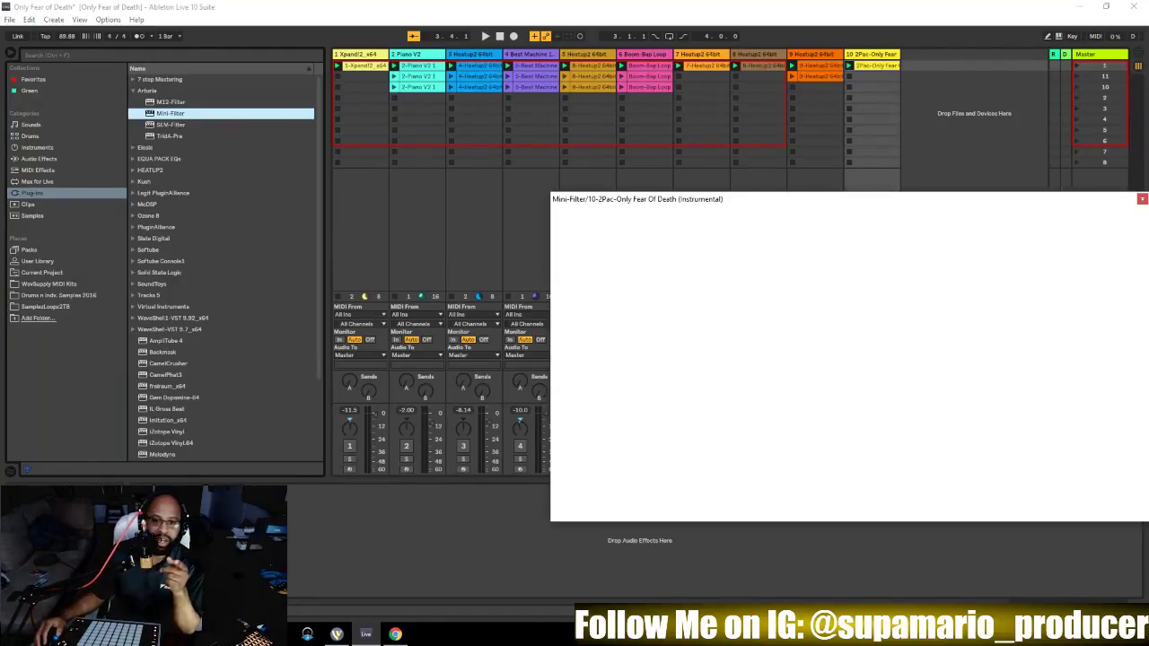
{"action": "left_click_drag", "start_coordinate": [682, 199], "coordinate": [350, 217]}
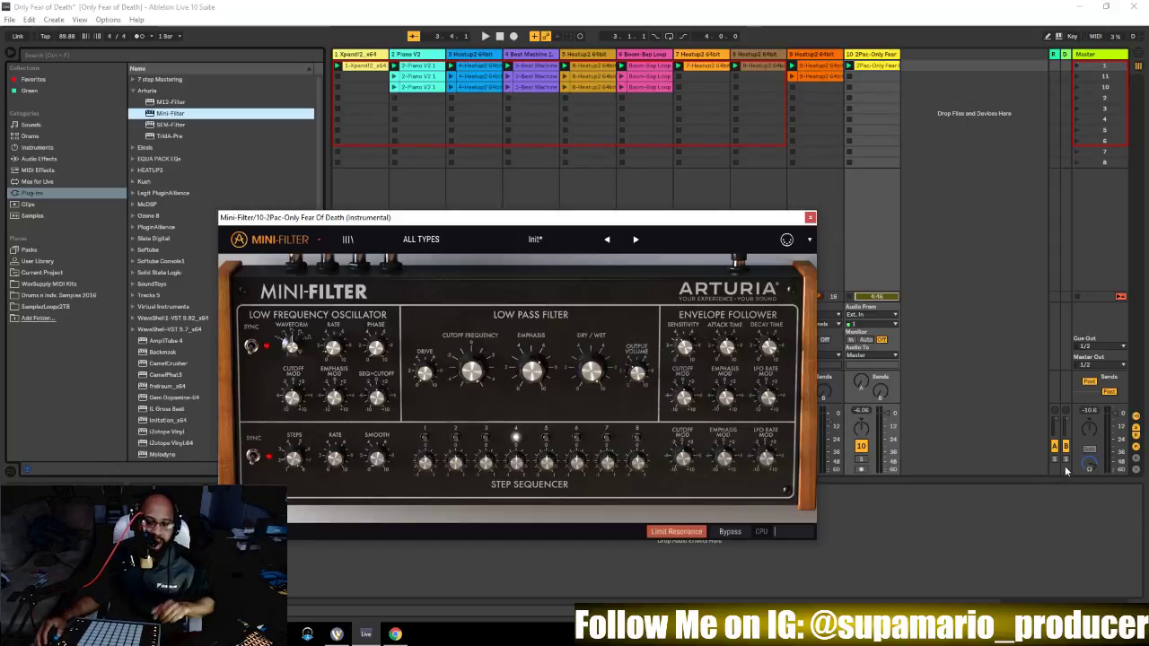
Play the 2Pac instrumental through the Mini-Filter to hear its low-pass effect
{"action": "key", "text": "space"}
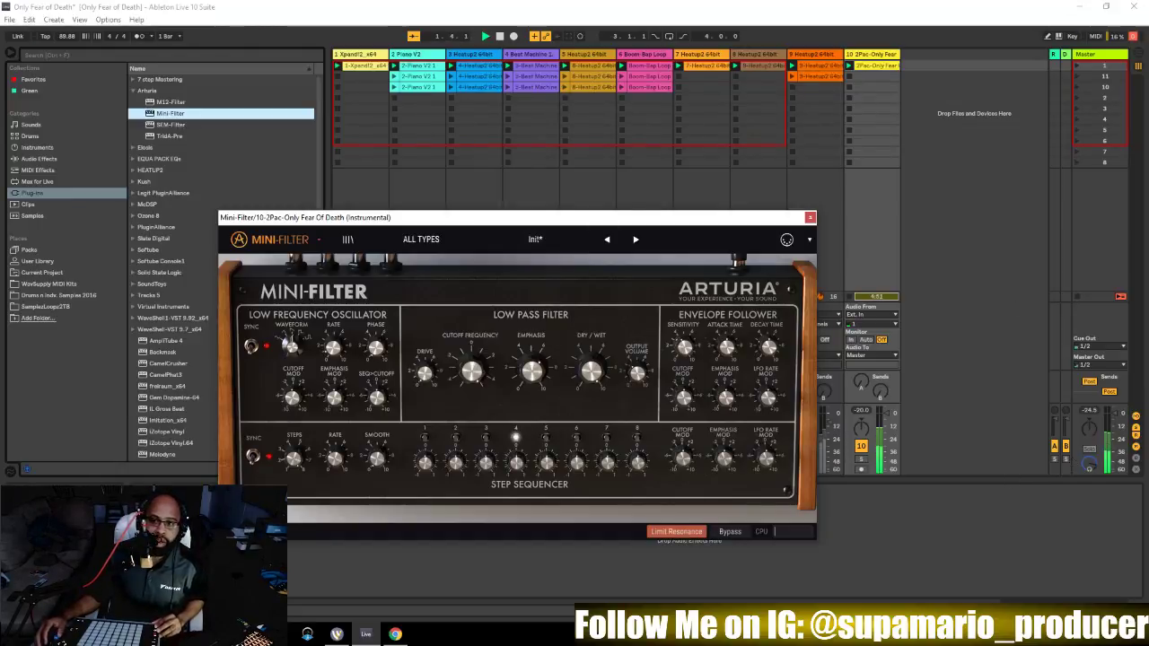
{"action": "left_click", "coordinate": [890, 267]}
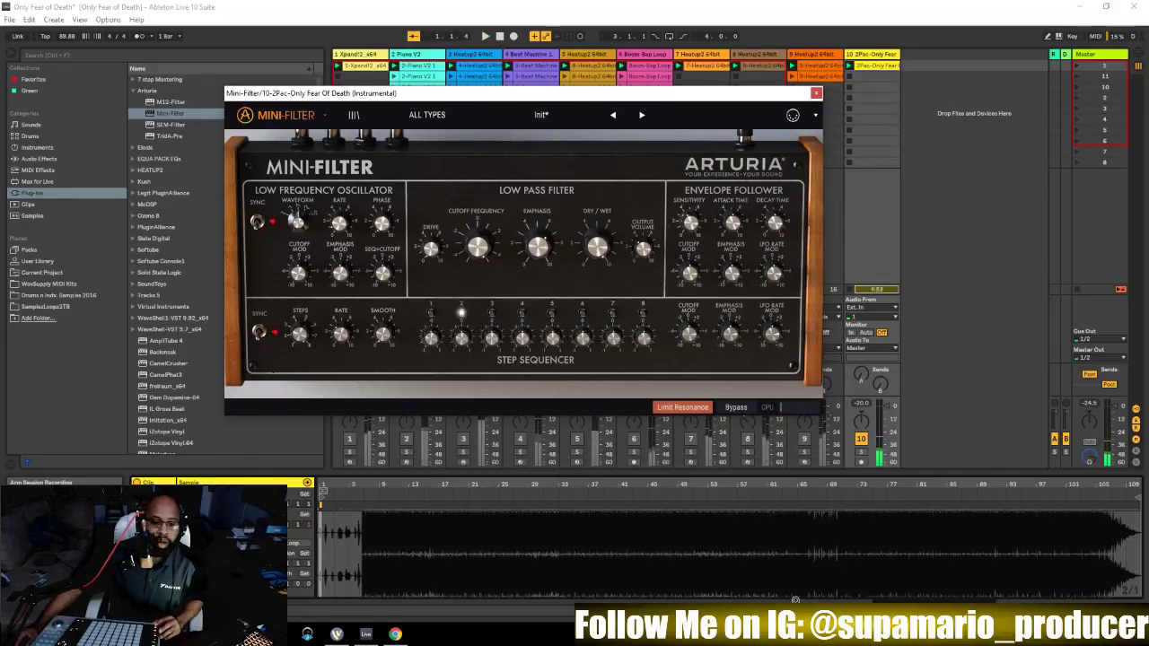
{"action": "left_click", "coordinate": [967, 160]}
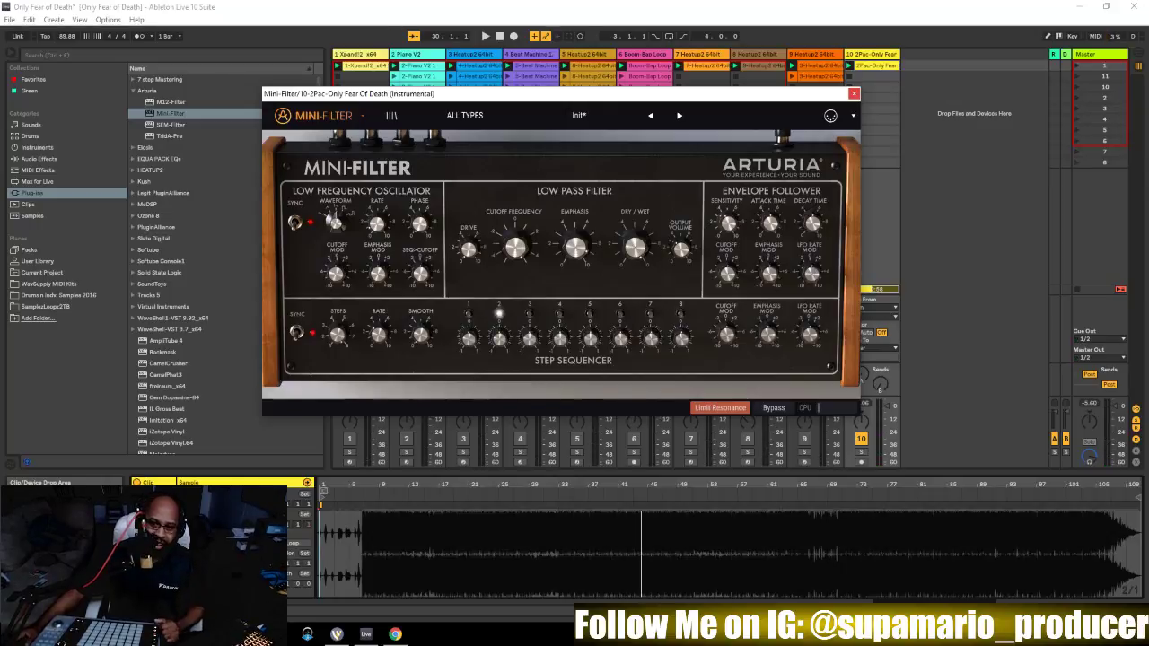
Hide the plug-in window and delete the 2Pac instrumental track
{"action": "key", "text": "ctrl+alt+p"}
{"action": "right_click", "coordinate": [872, 56]}
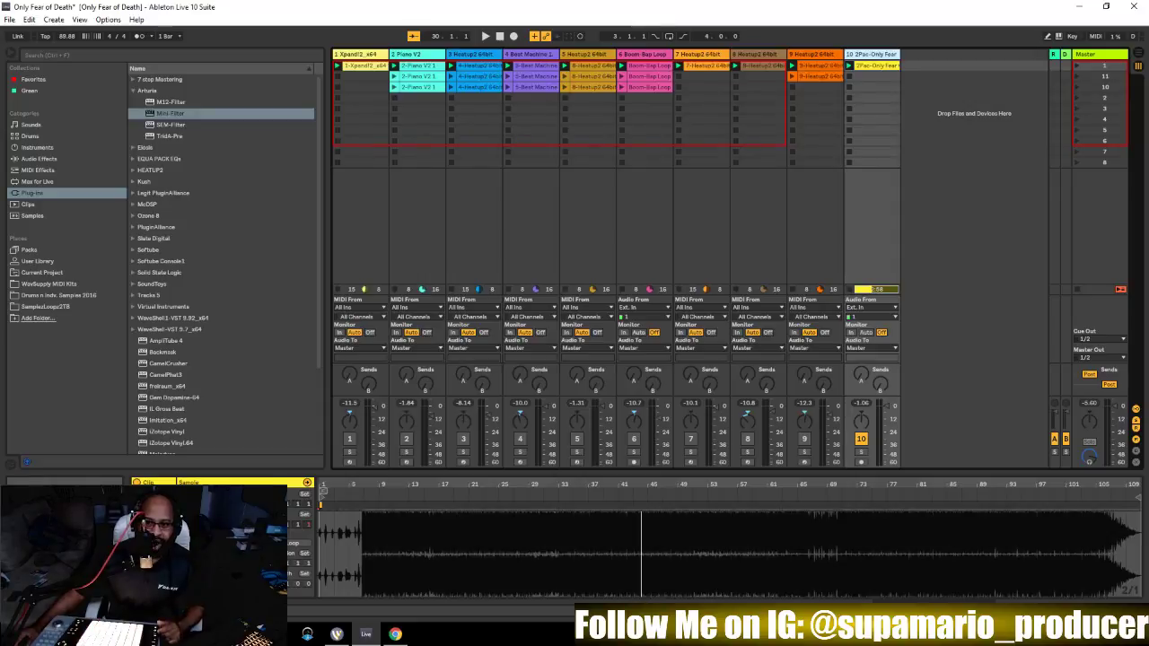
{"action": "key", "text": "Delete"}
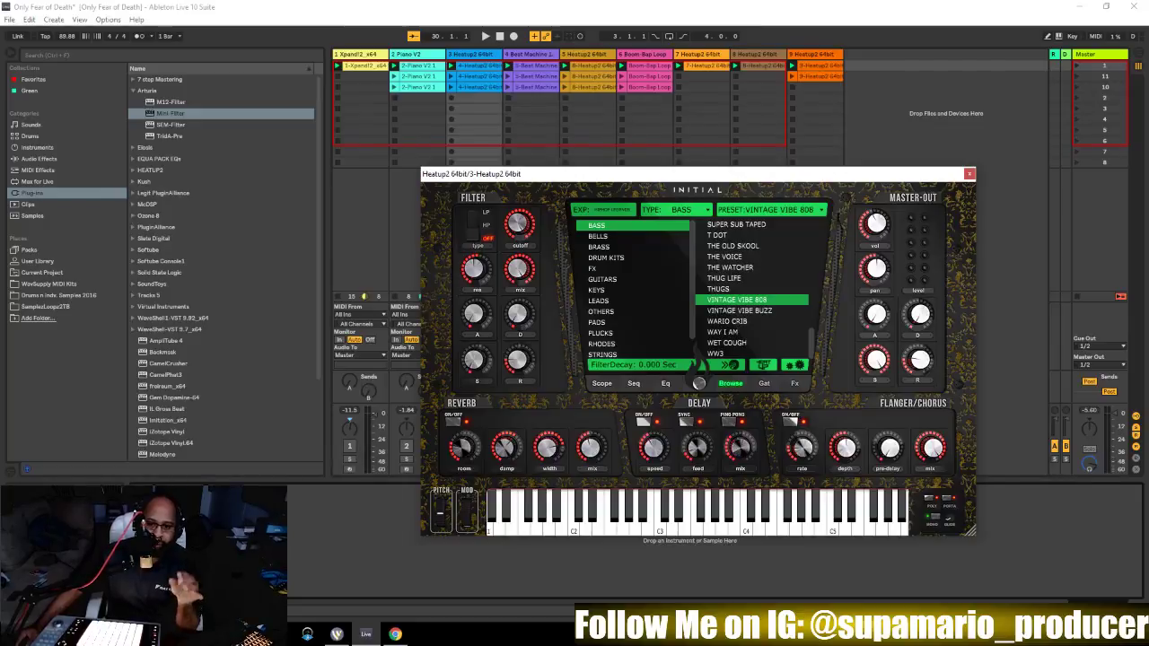
Move the Vintage Vibe 808 bass plug-in window aside, hide it, and play the beat briefly
{"action": "left_click_drag", "start_coordinate": [725, 178], "coordinate": [592, 114]}
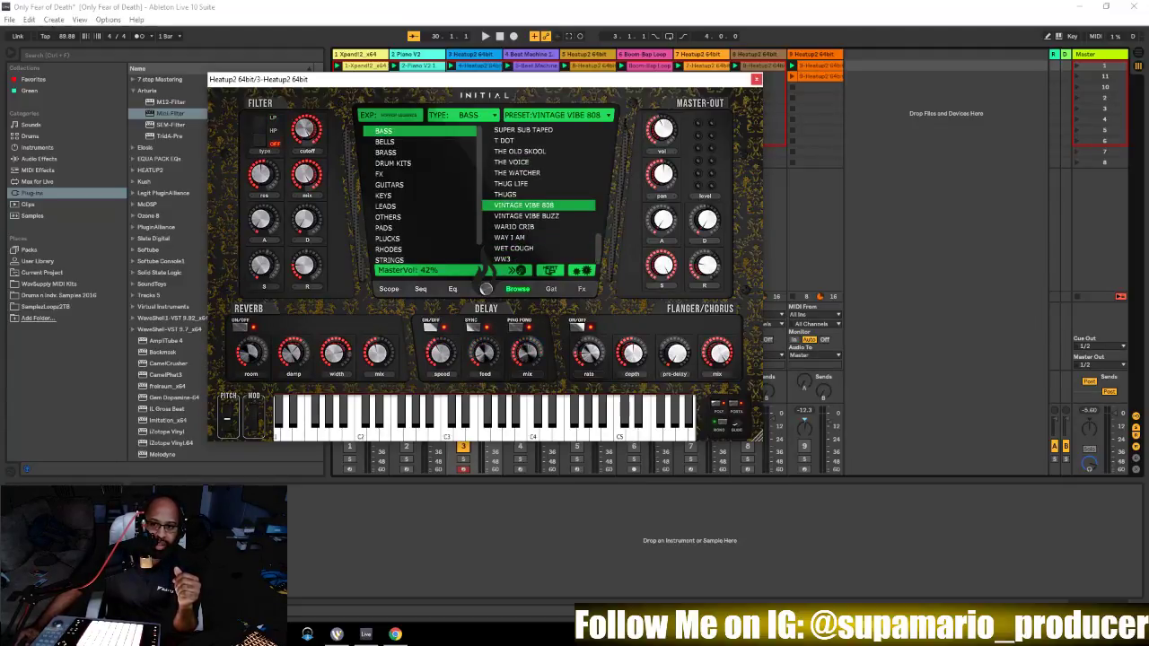
{"action": "key", "text": "ctrl+alt+p"}
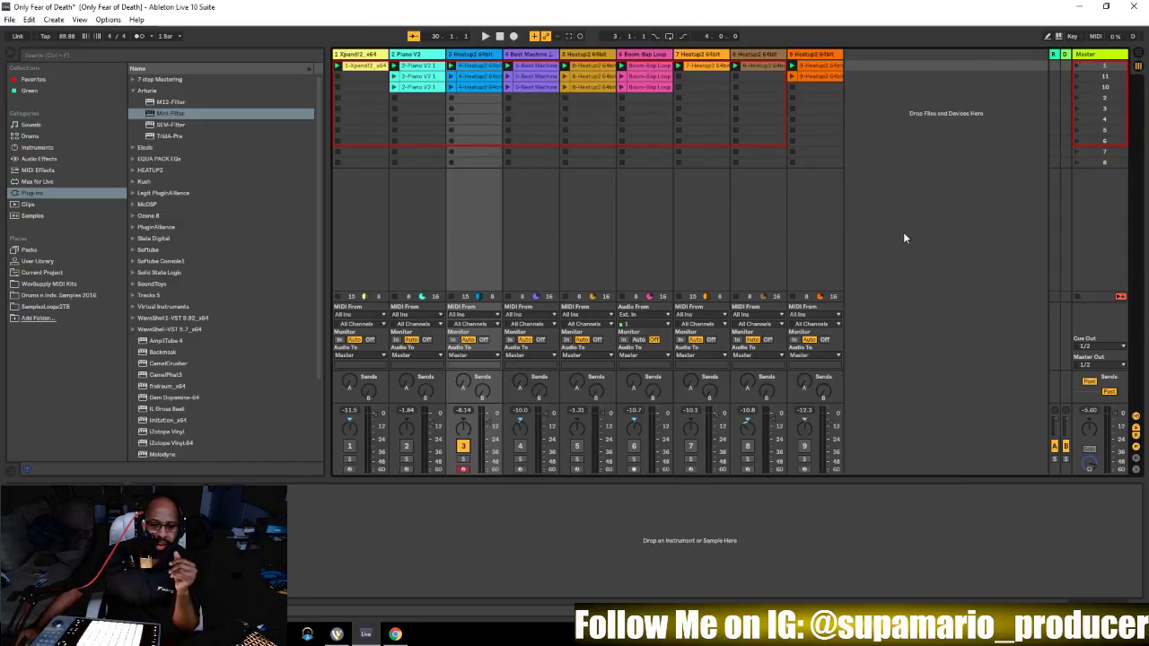
{"action": "key", "text": "space"}
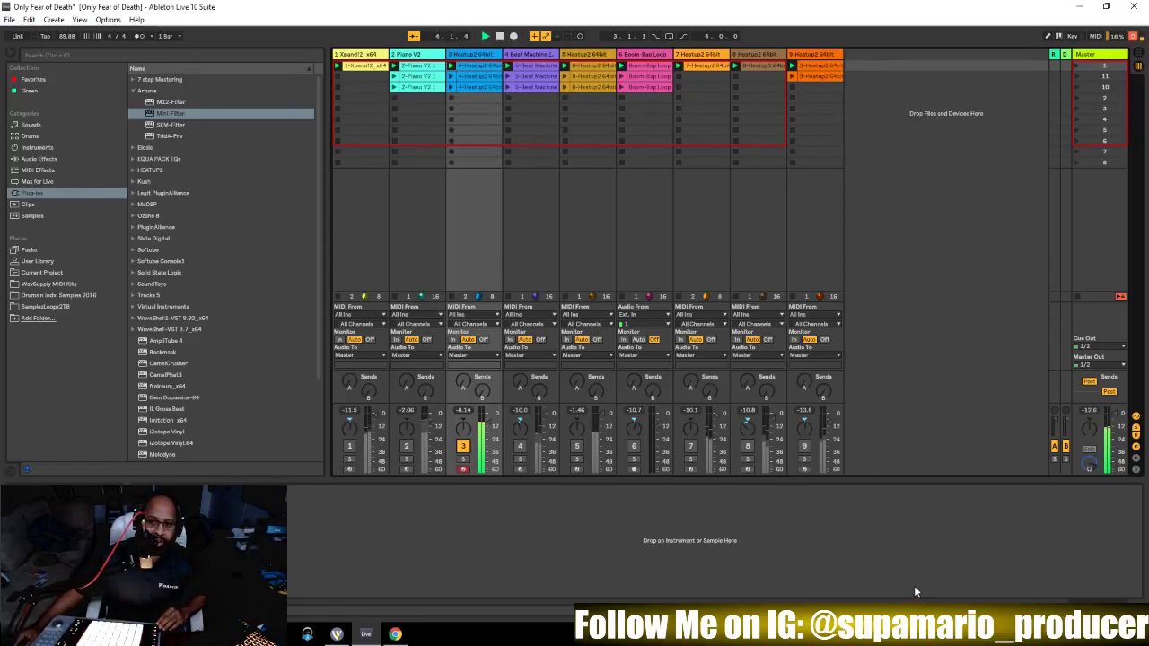
{"action": "key", "text": "space"}
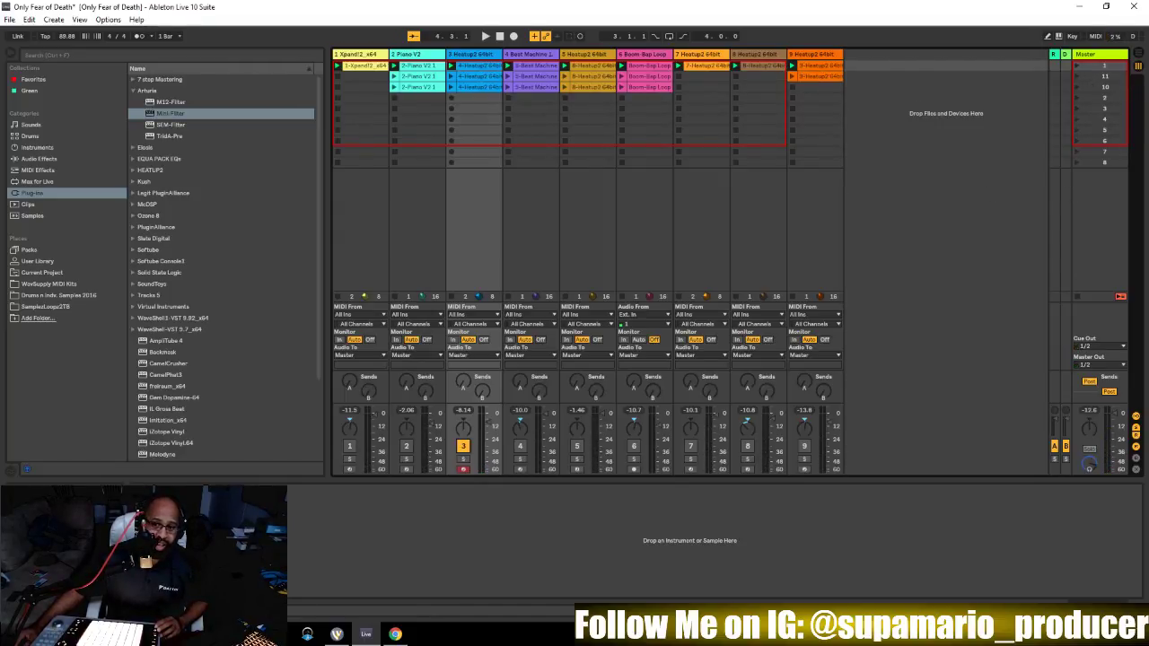
Show the Heatup2 guitar instrument on track 7 and check the audio device preferences
{"action": "left_click", "coordinate": [701, 224]}
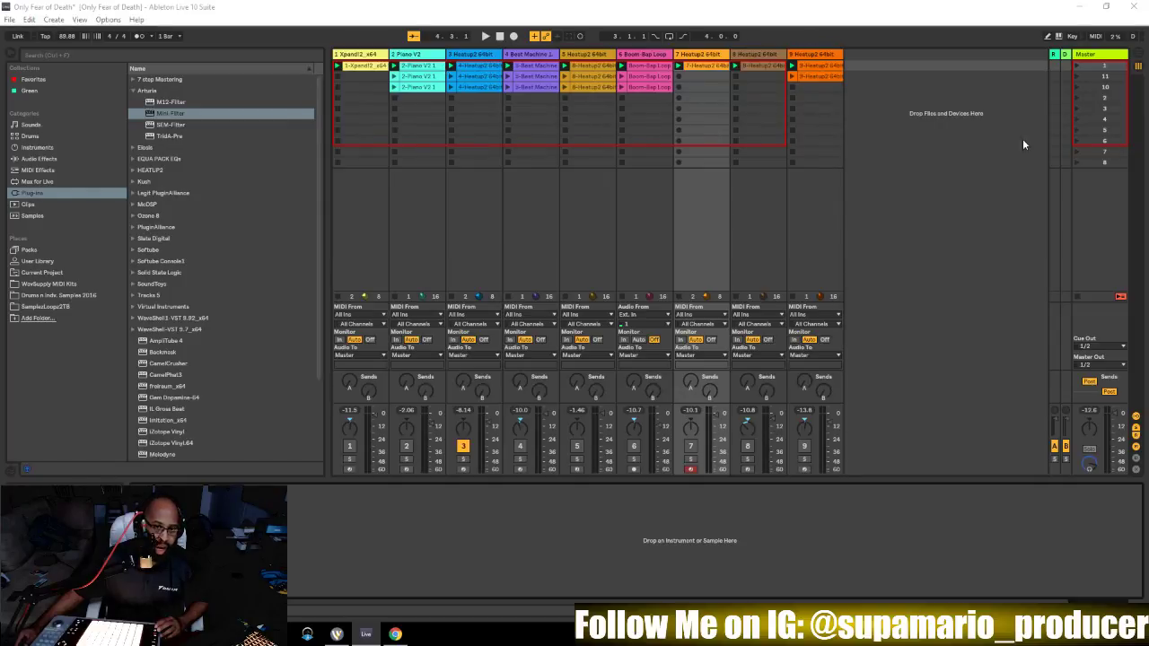
{"action": "key", "text": "ctrl+alt+p"}
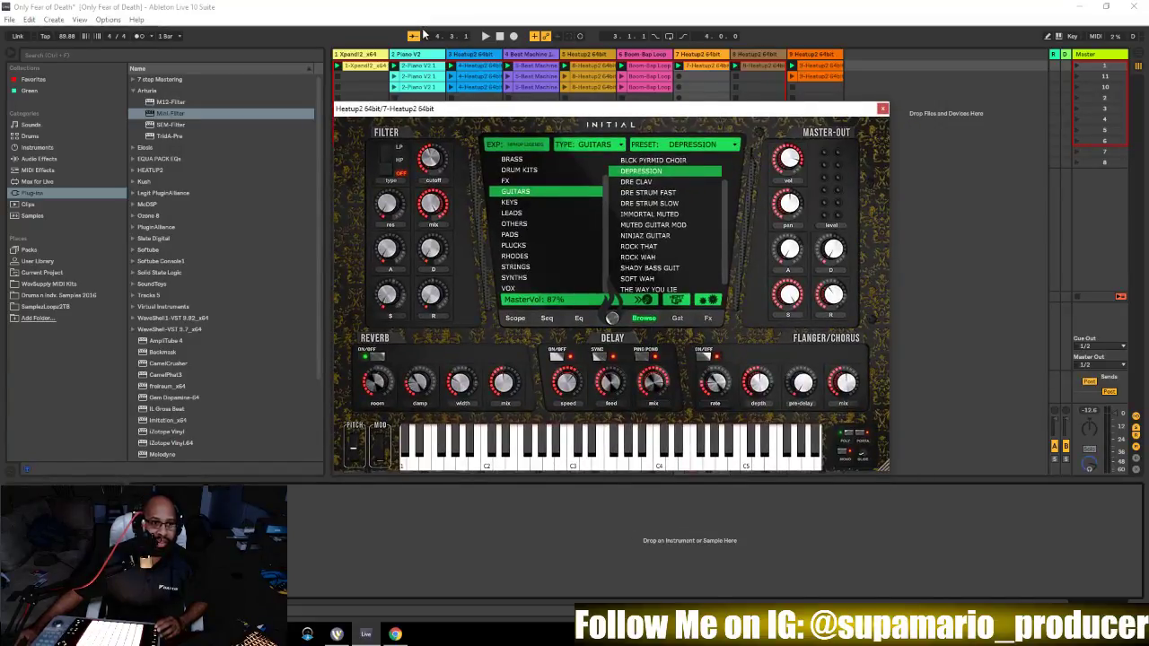
{"action": "left_click", "coordinate": [108, 18]}
{"action": "left_click", "coordinate": [134, 329]}
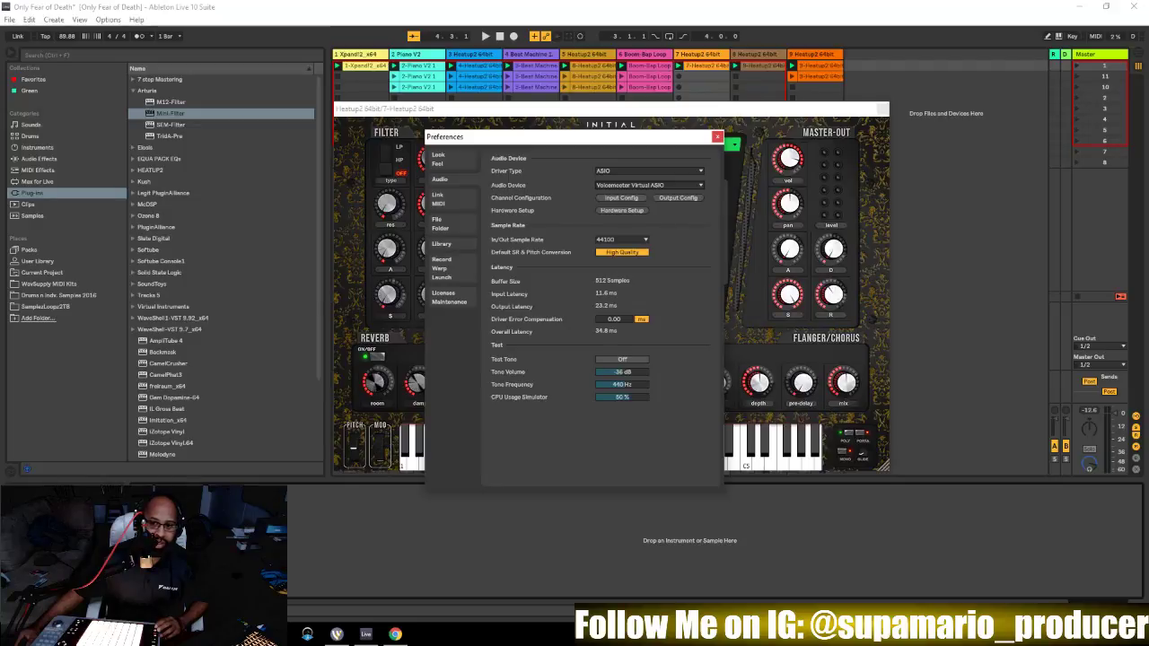
{"action": "key", "text": "Escape"}
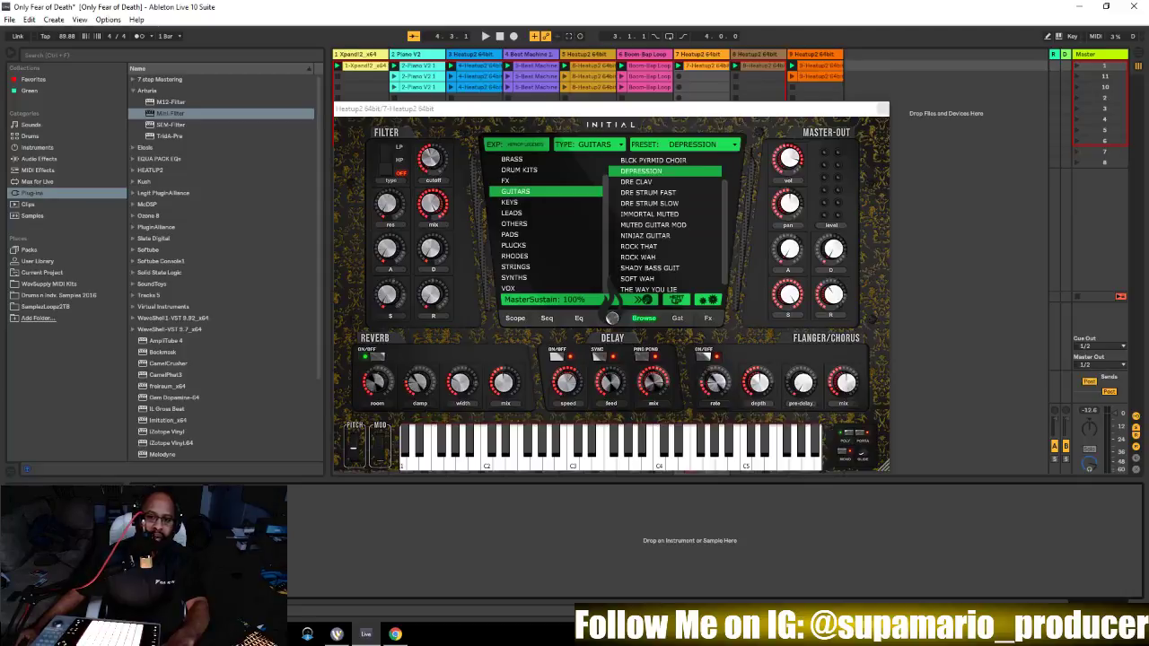
Move the track 7 guitar plug-in window clear of the track activators, close it, and play the beat to audition the guitar
{"action": "left_click_drag", "start_coordinate": [610, 108], "coordinate": [606, 81]}
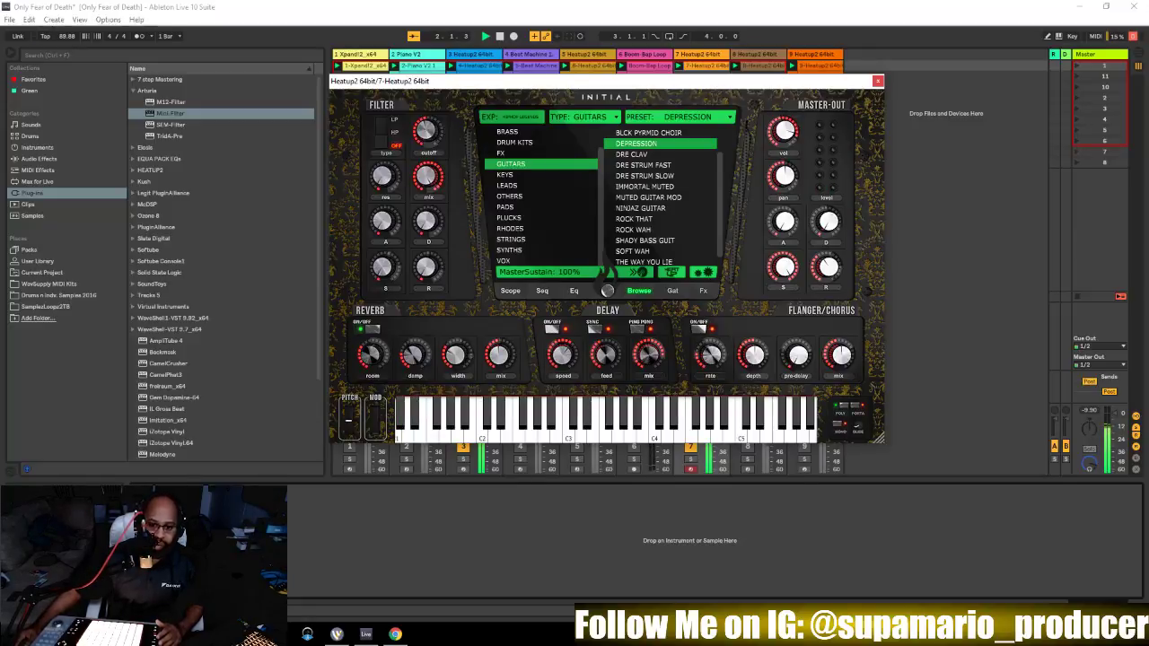
{"action": "left_click", "coordinate": [878, 81]}
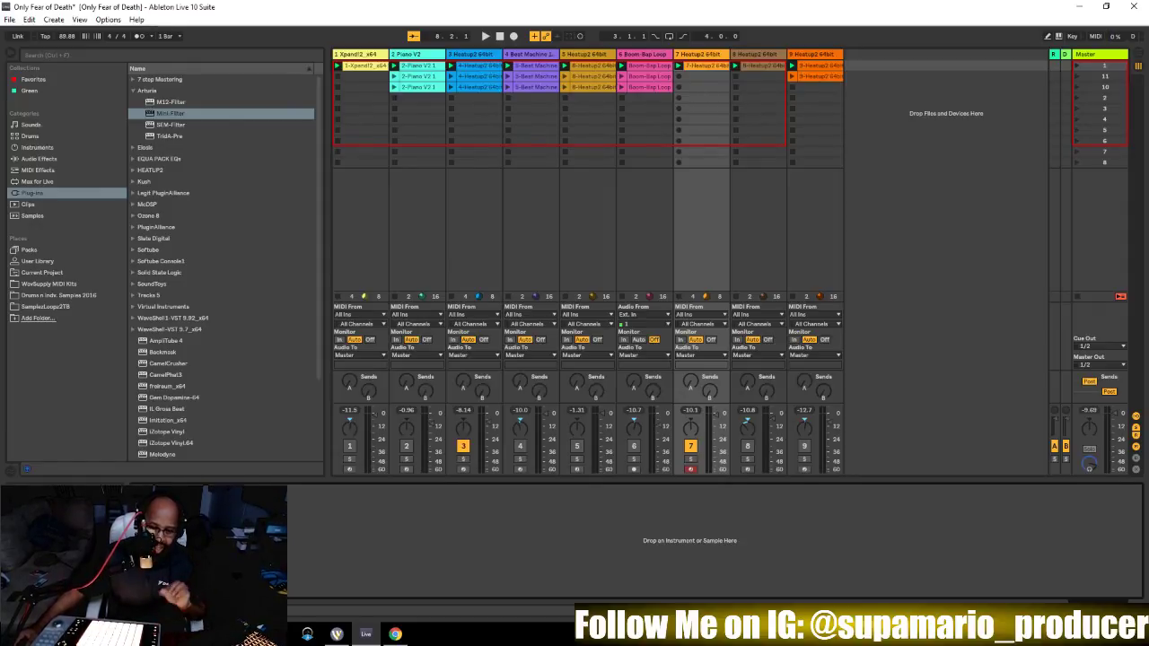
{"action": "key", "text": "space"}
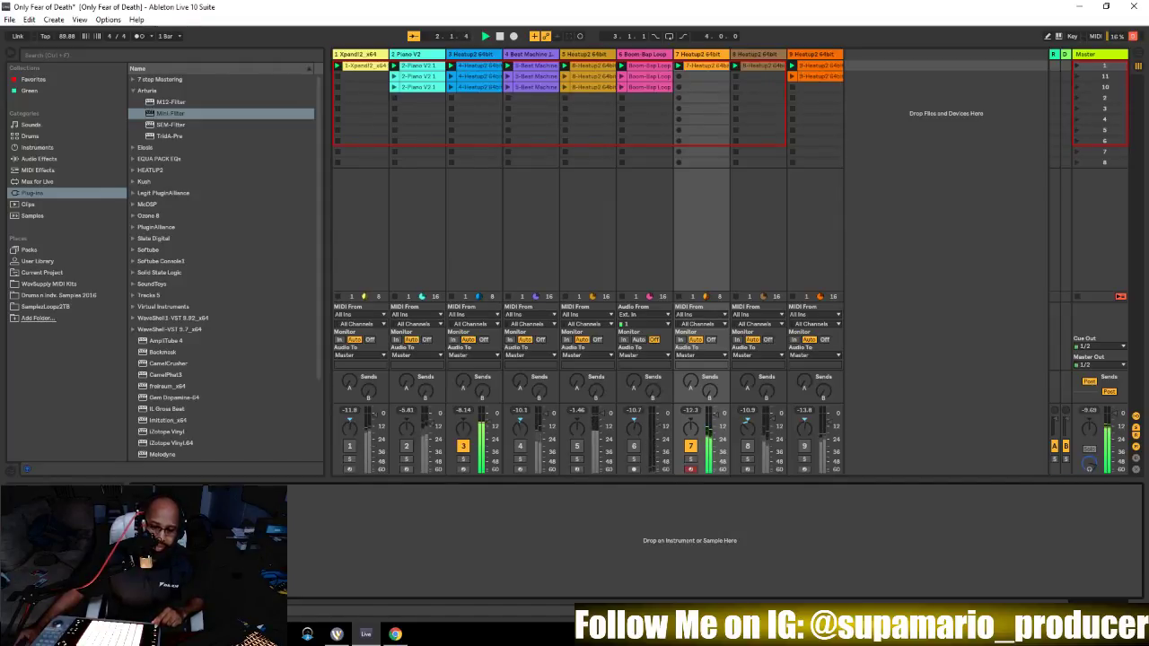
{"action": "key", "text": "space"}
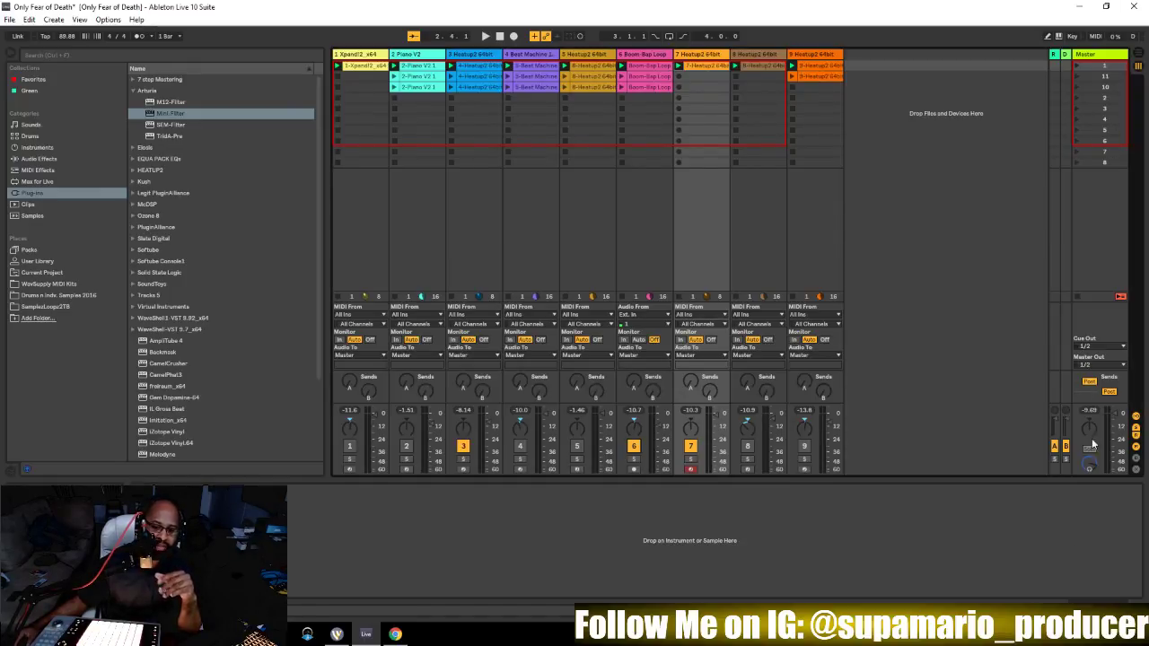
Inspect the first Boom-Bap Loop clip's sample and bring up the M12-Filter on its track
{"action": "double_click", "coordinate": [645, 65]}
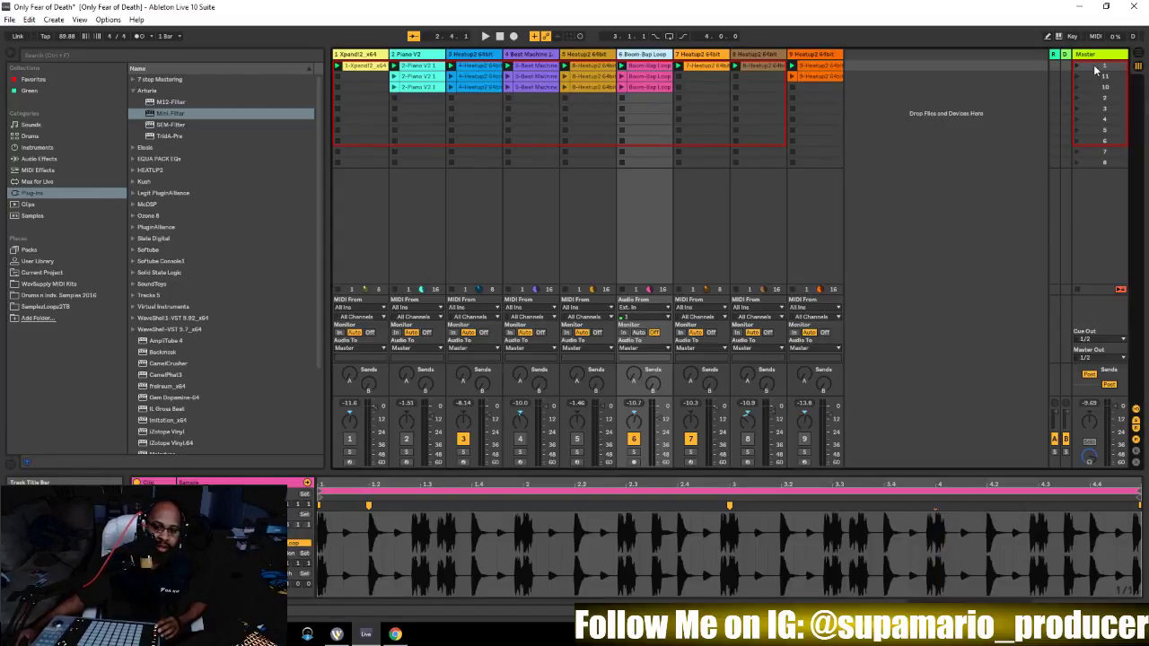
{"action": "key", "text": "shift+Tab"}
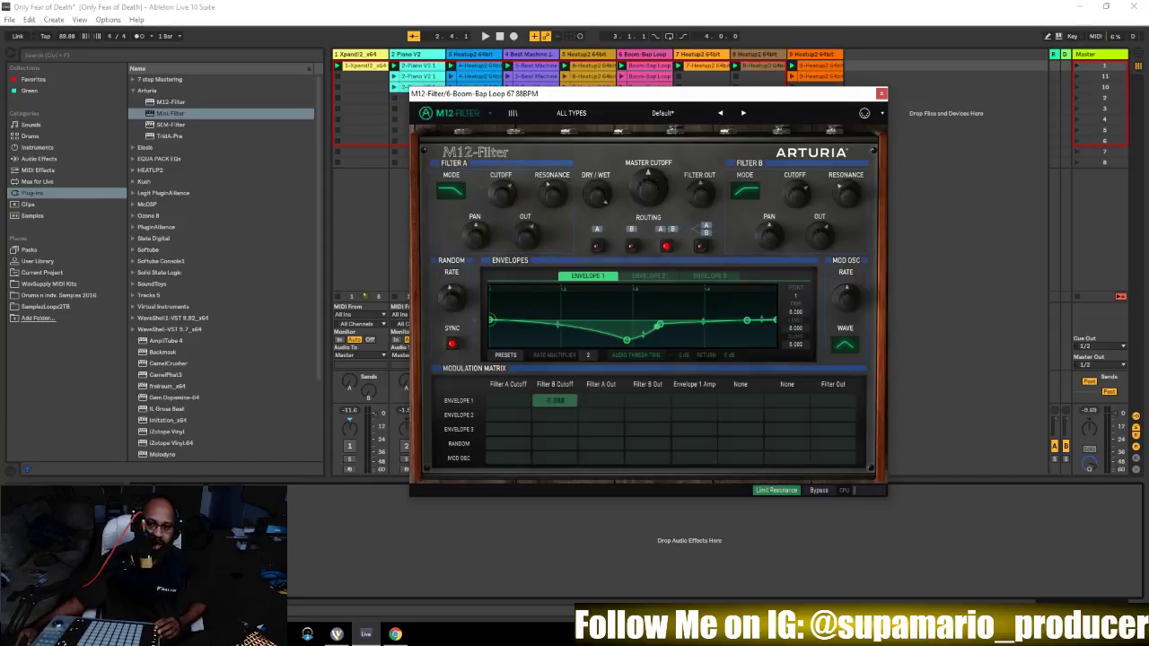
{"action": "left_click_drag", "start_coordinate": [629, 94], "coordinate": [611, 7]}
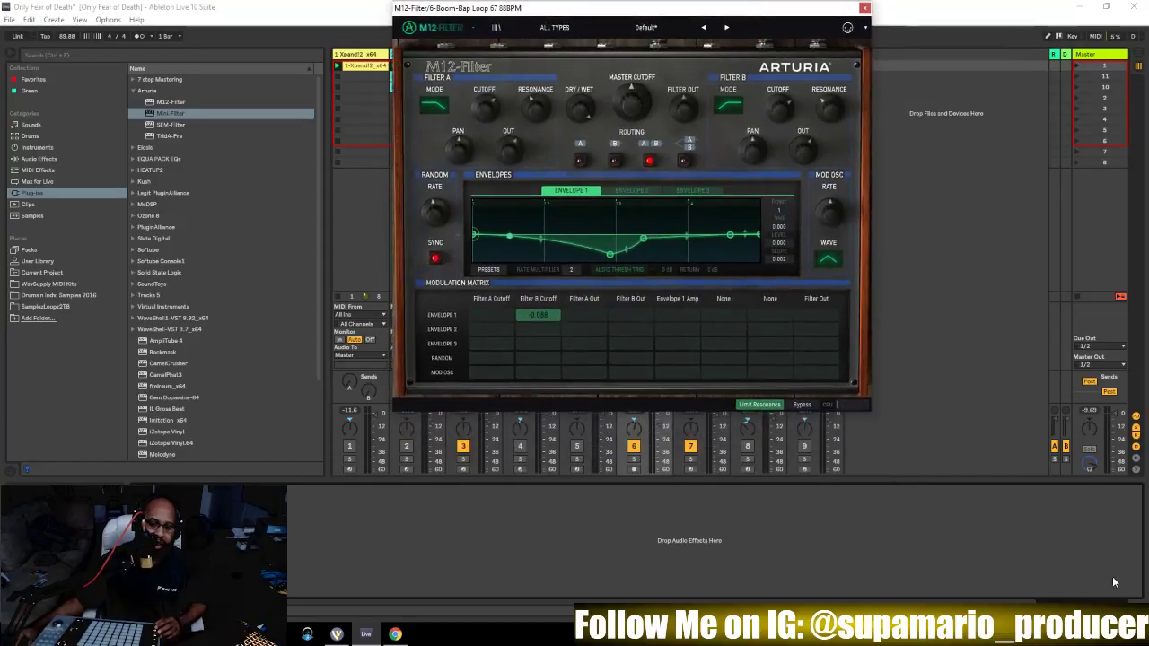
{"action": "left_click", "coordinate": [1077, 571]}
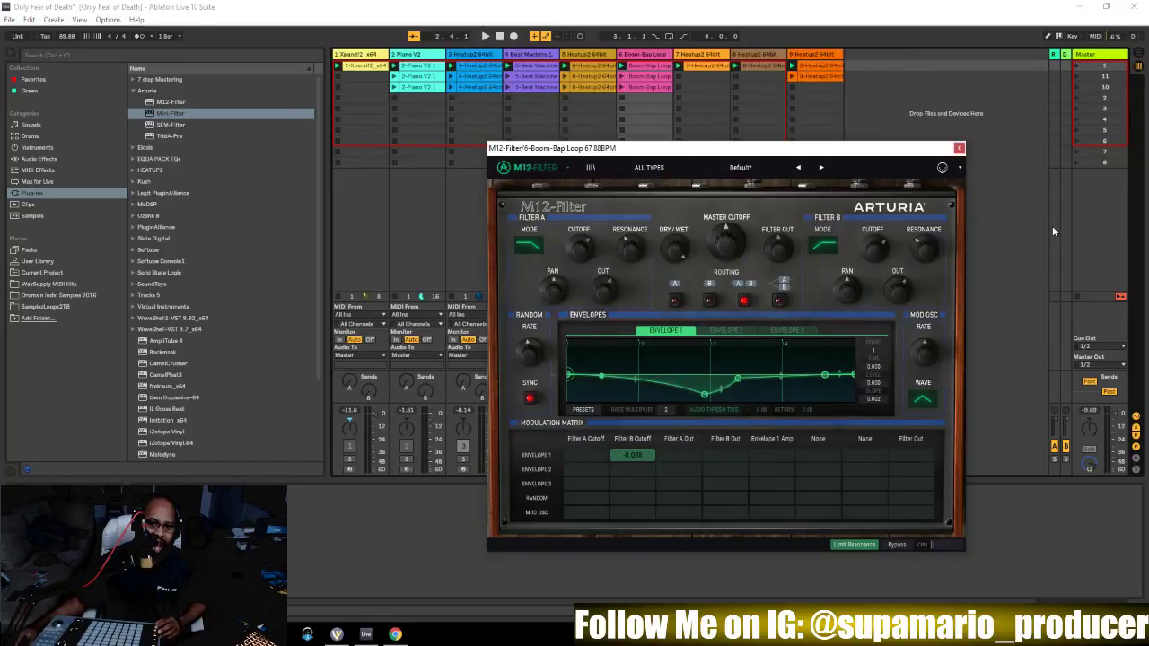
Play the soloed Boom-Bap Loop through the M12-Filter, close the plug-in window, and play the loop again
{"action": "left_click_drag", "start_coordinate": [627, 149], "coordinate": [456, 102]}
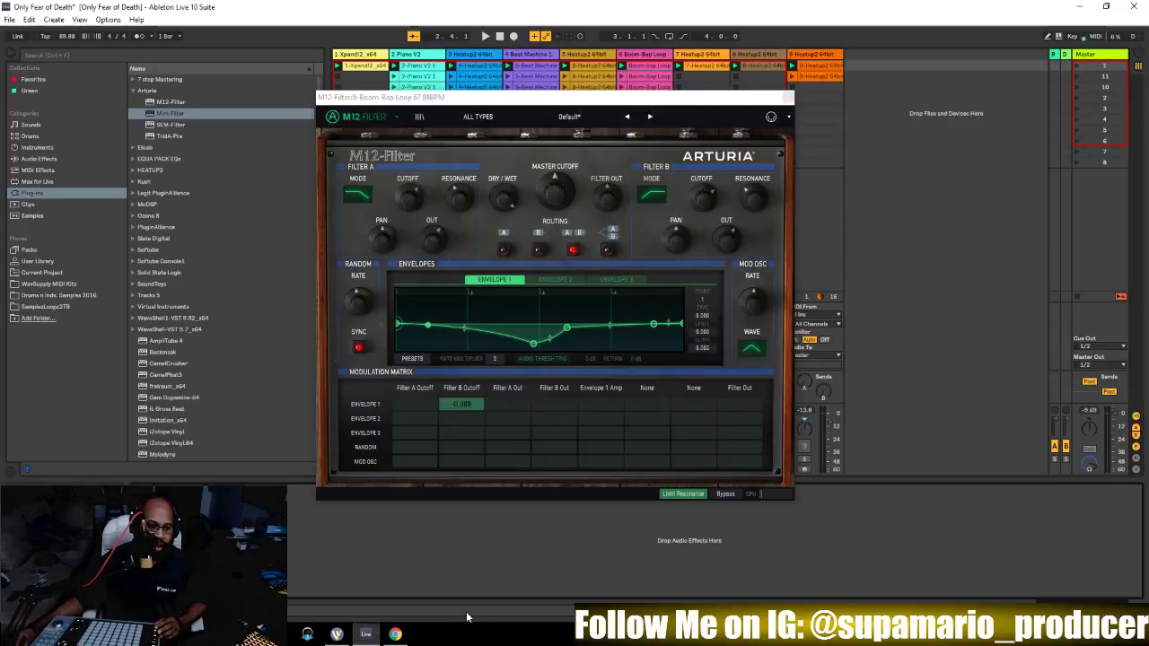
{"action": "key", "text": "space"}
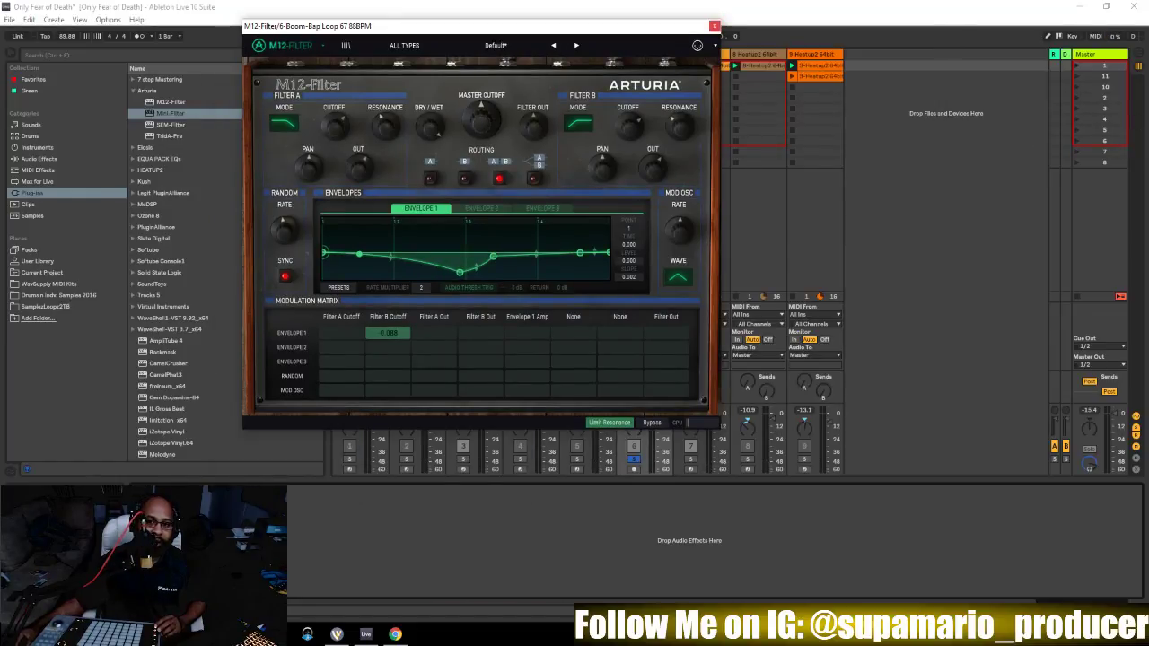
{"action": "left_click", "coordinate": [713, 25]}
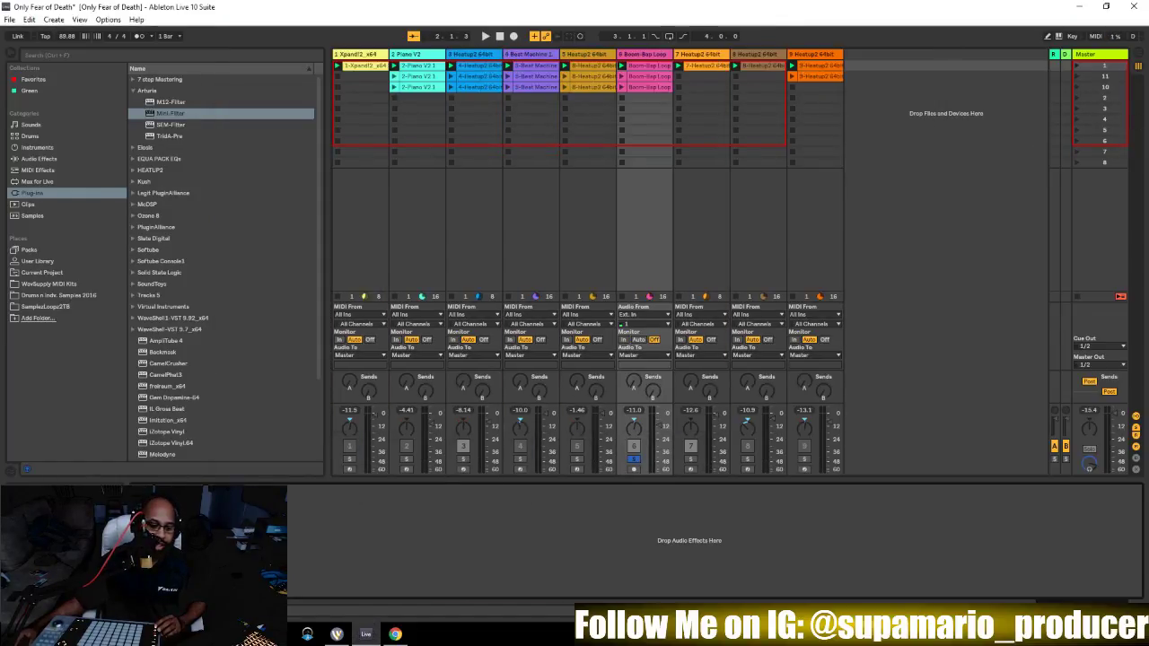
{"action": "key", "text": "space"}
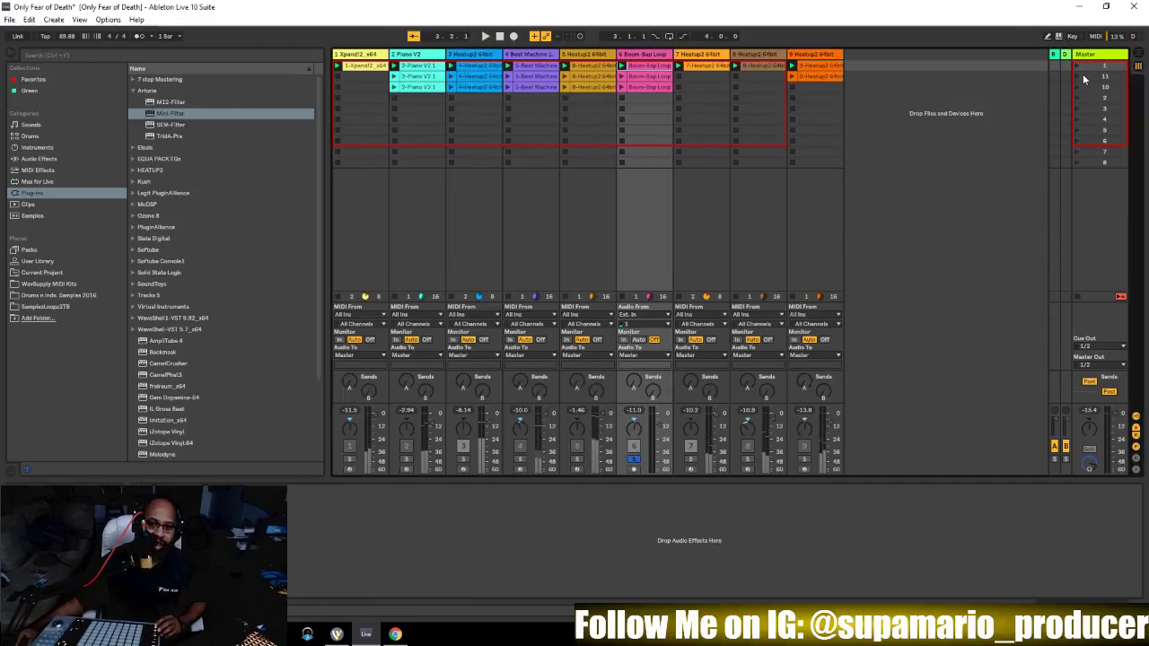
Show the Boom-Bap Loop clip's waveform and play the soloed loop while following its playback
{"action": "key", "text": "shift+Tab"}
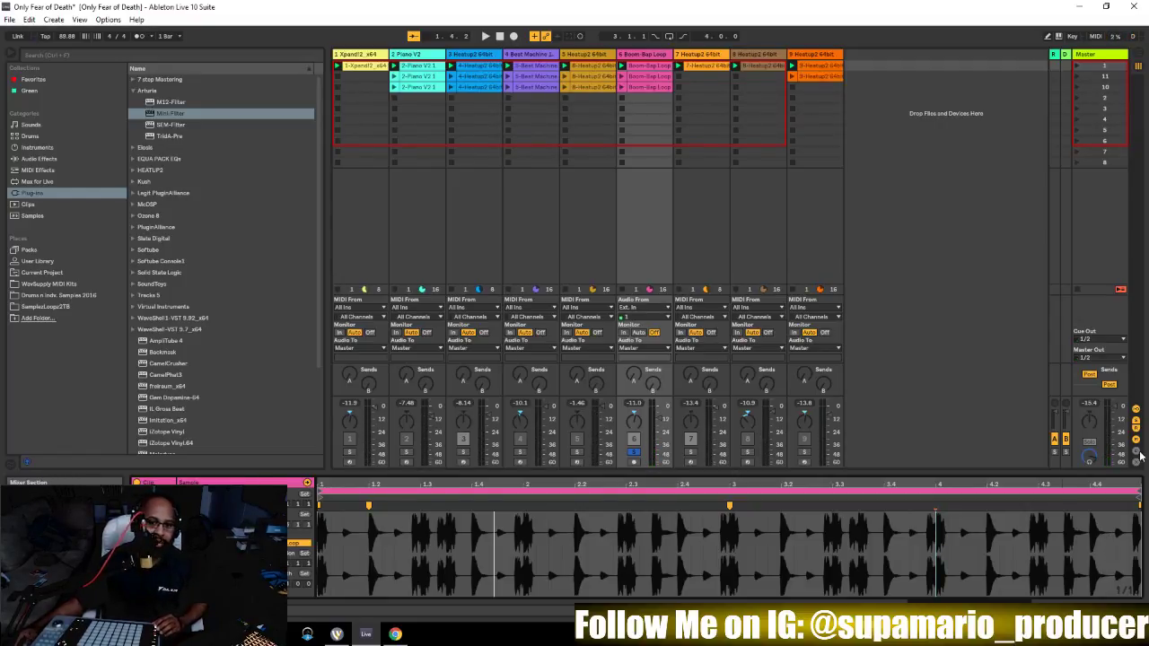
{"action": "key", "text": "space"}
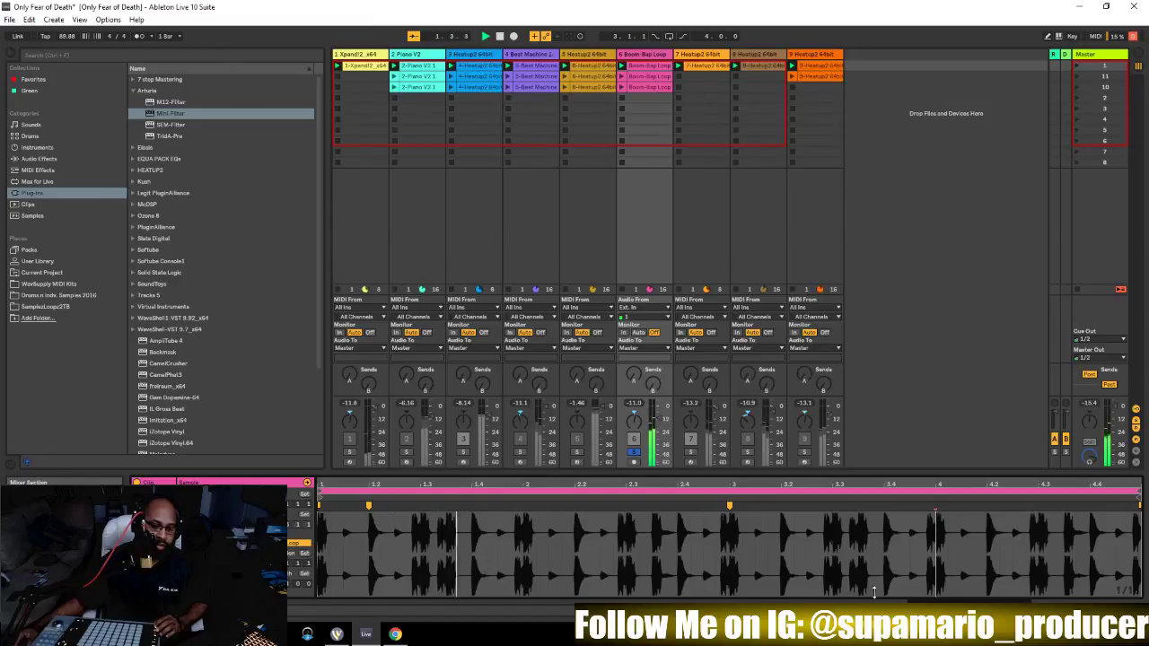
{"action": "key", "text": "space"}
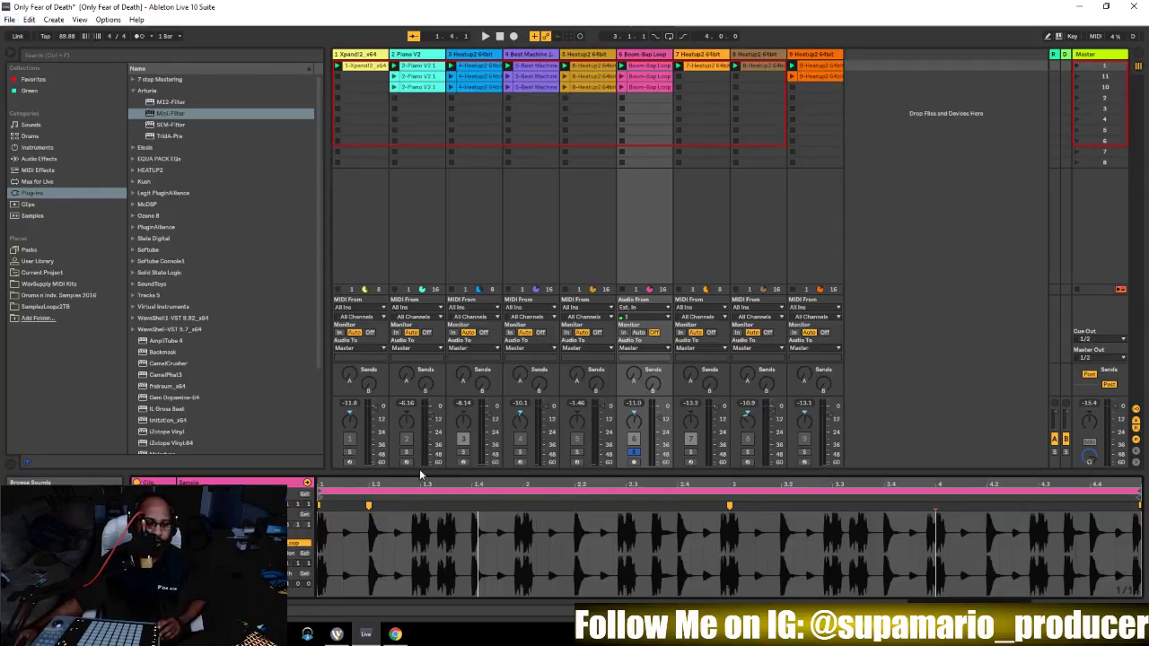
Save the changes to the Only Fear of Death set and reopen it from the recent sets
{"action": "left_click", "coordinate": [9, 18]}
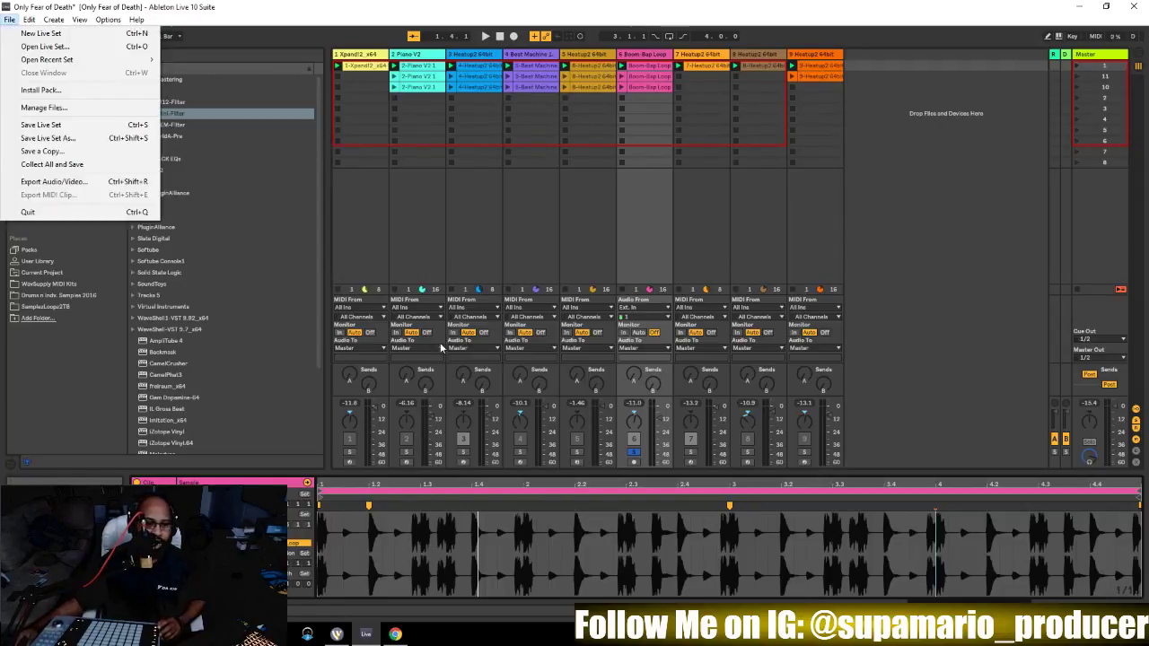
{"action": "left_click", "coordinate": [381, 55]}
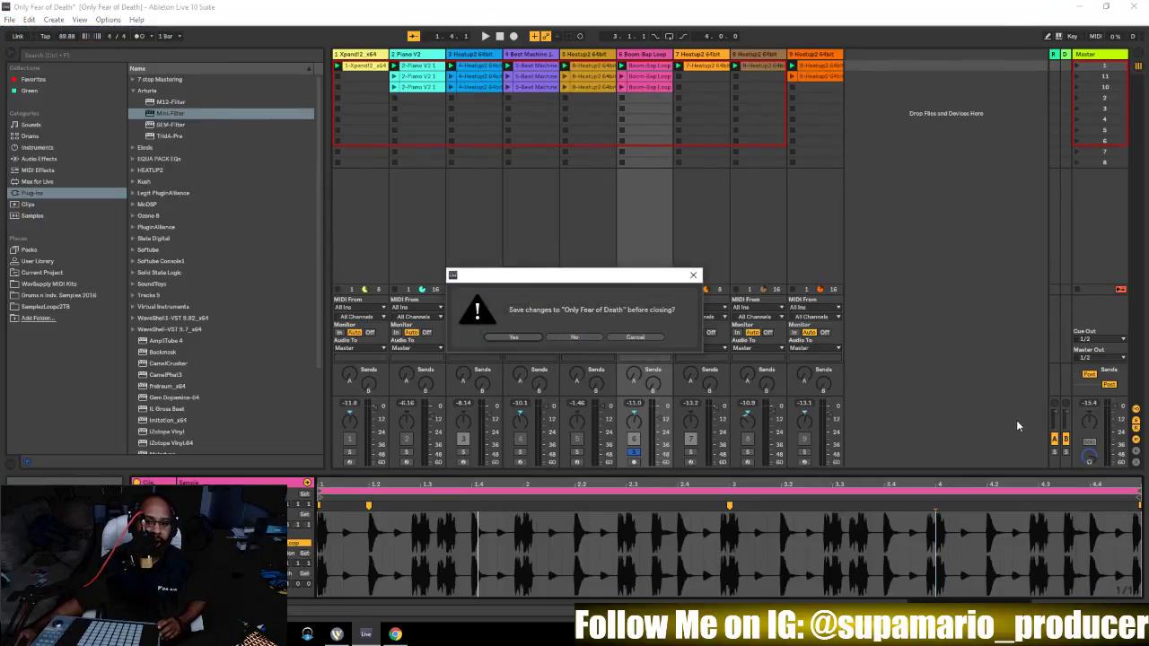
{"action": "key", "text": "Return"}
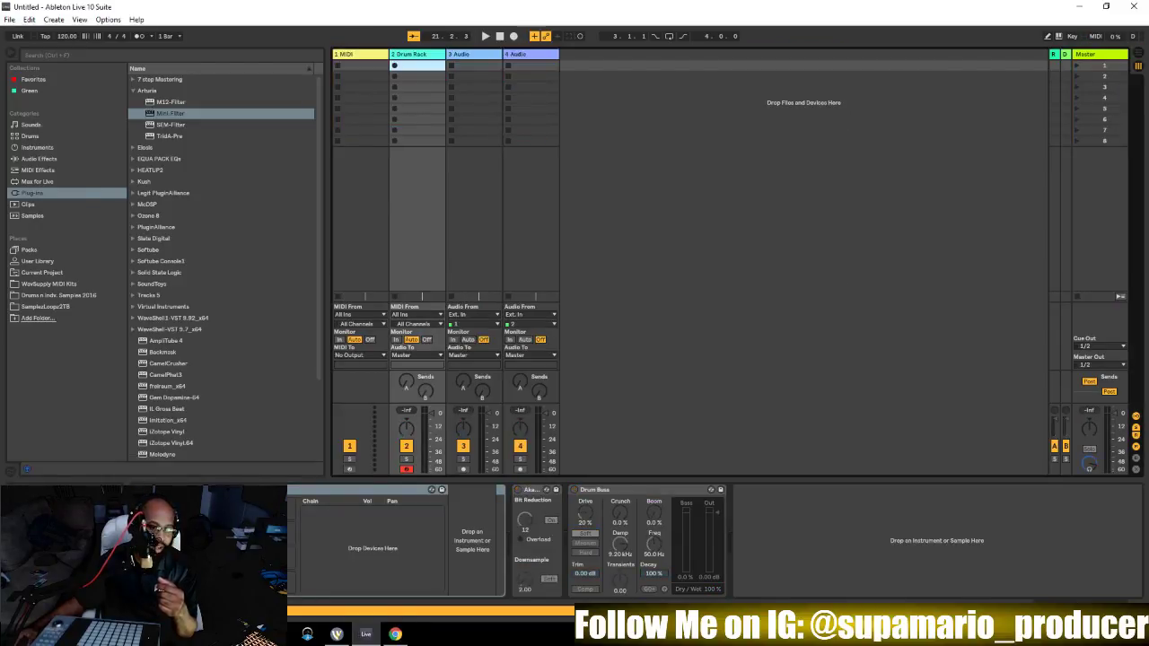
{"action": "left_click", "coordinate": [9, 19]}
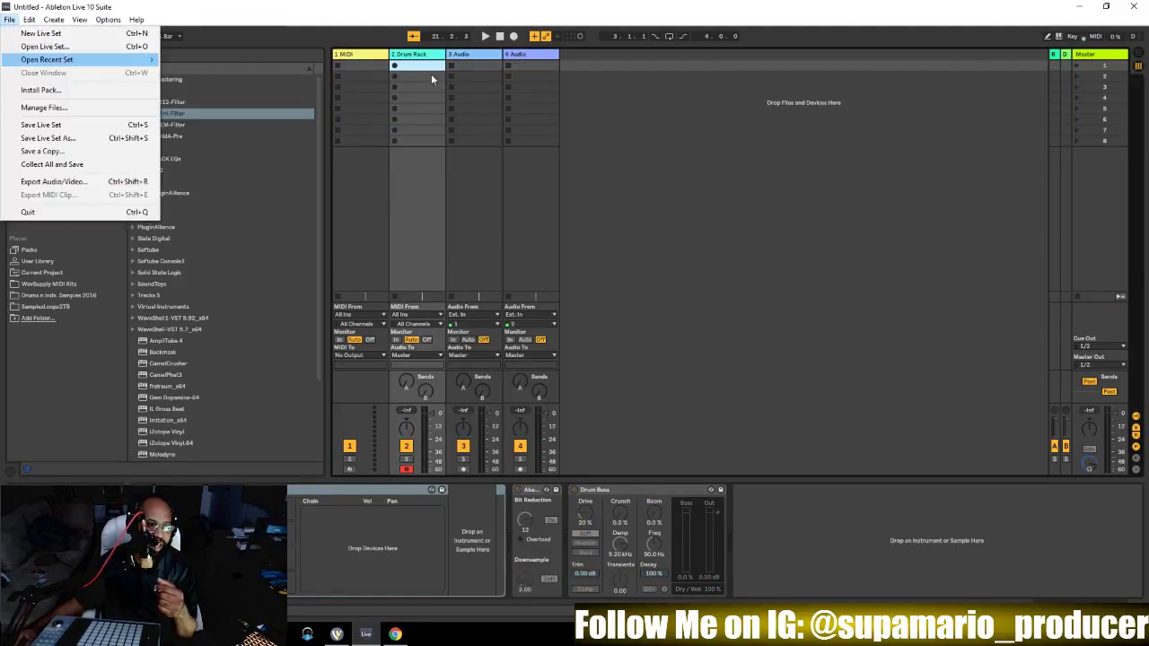
{"action": "left_click", "coordinate": [601, 73]}
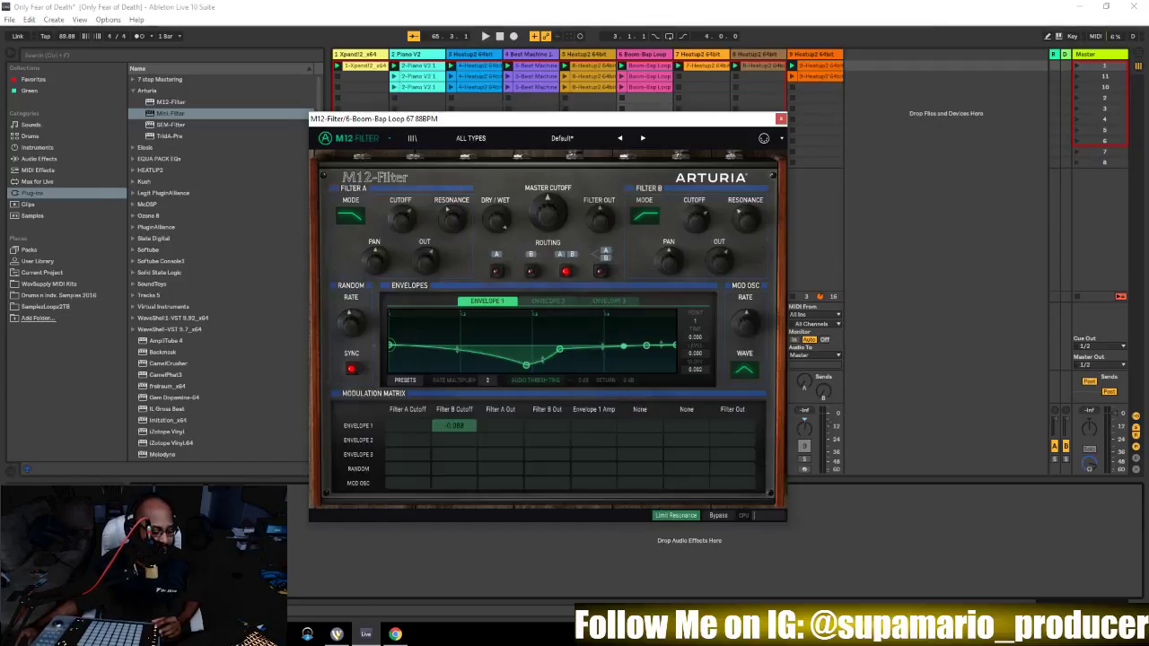
Audition the Boom-Bap Loop with the M12-Filter on display, then close the plug-in window and replay the soloed loop
{"action": "key", "text": "space"}
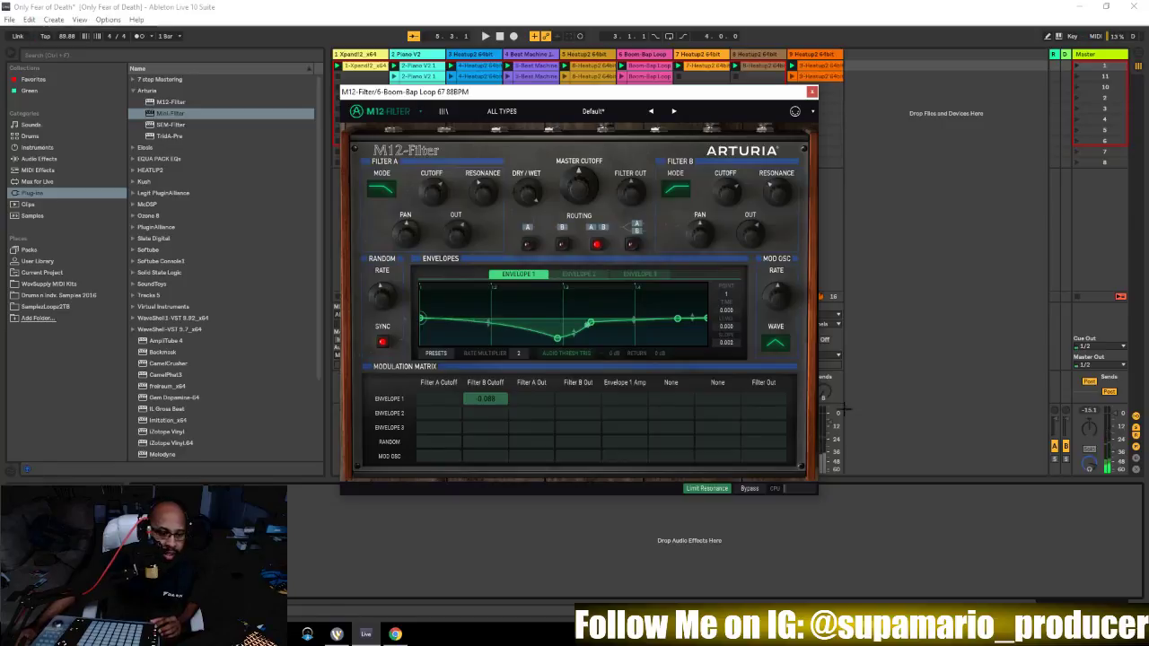
{"action": "left_click", "coordinate": [463, 615]}
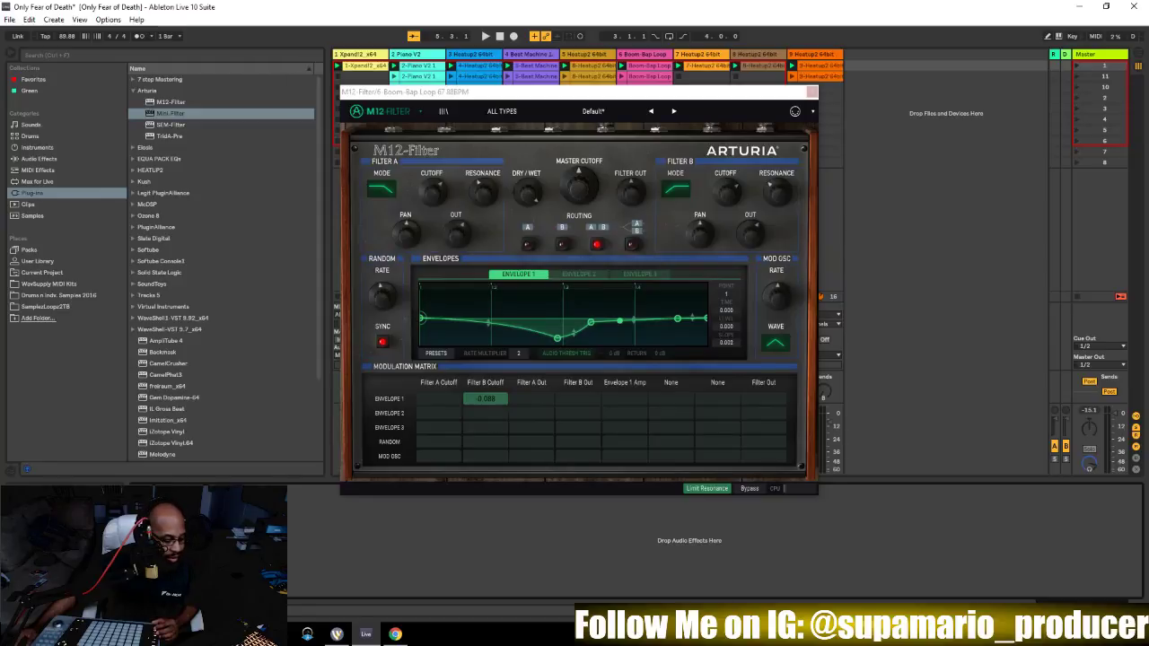
{"action": "left_click", "coordinate": [812, 91]}
{"action": "key", "text": "space"}
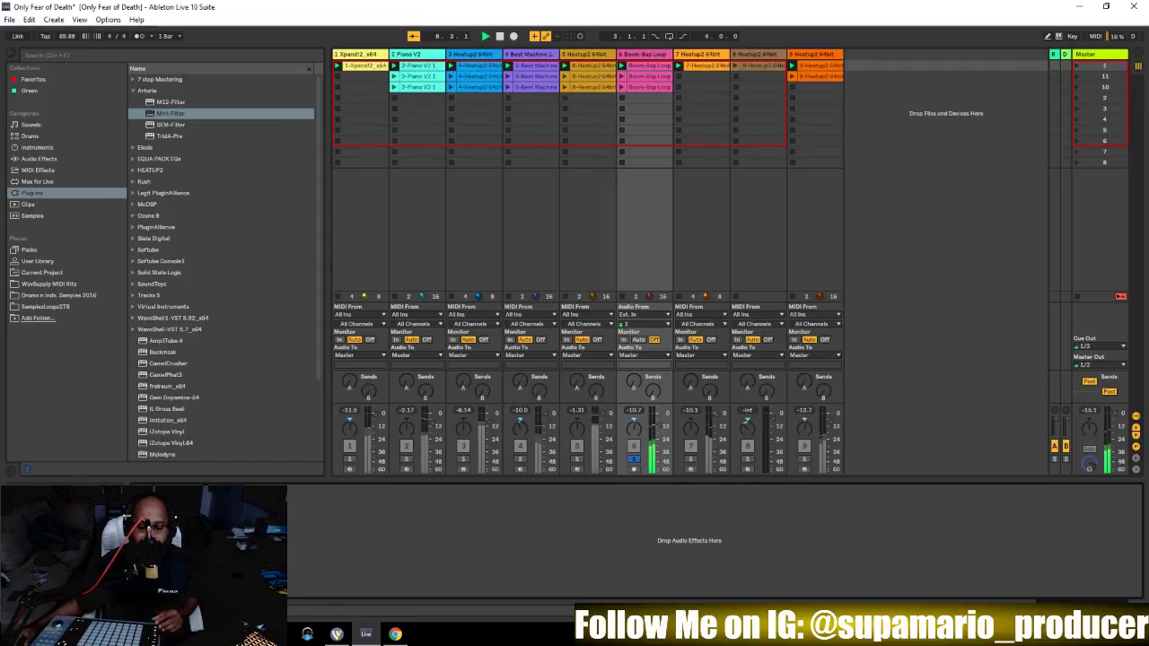
{"action": "key", "text": "space"}
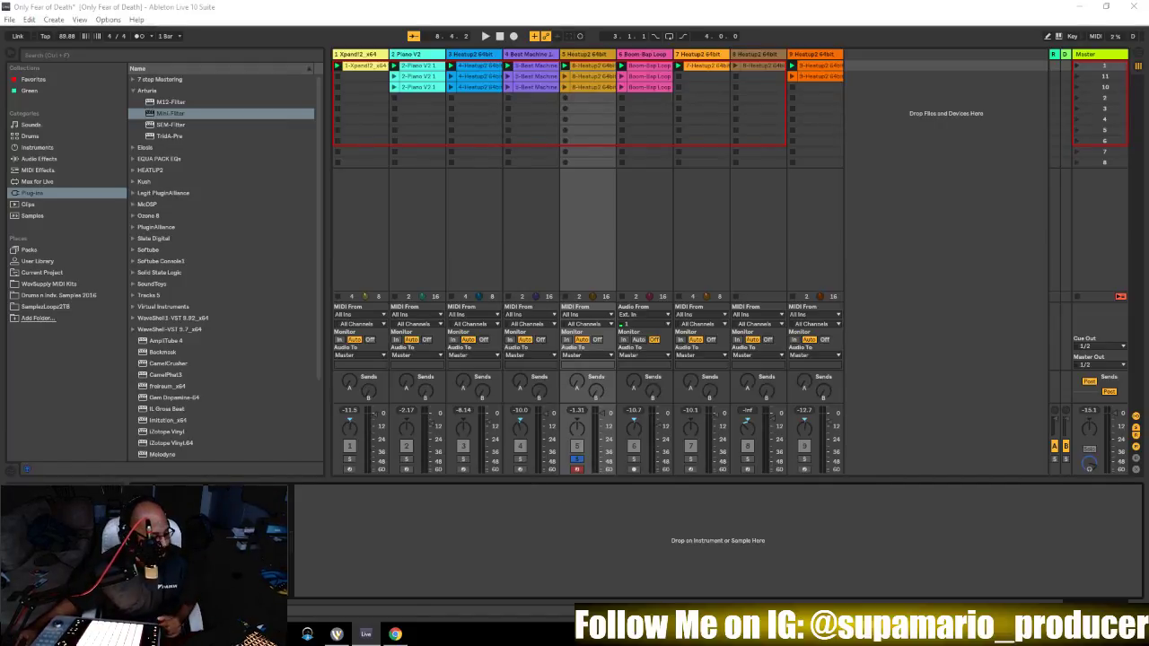
Review the Drum Kit 05 sound in track 5's Heatup2, then expand the Others folder of the Redux presets
{"action": "key", "text": "ctrl+alt+p"}
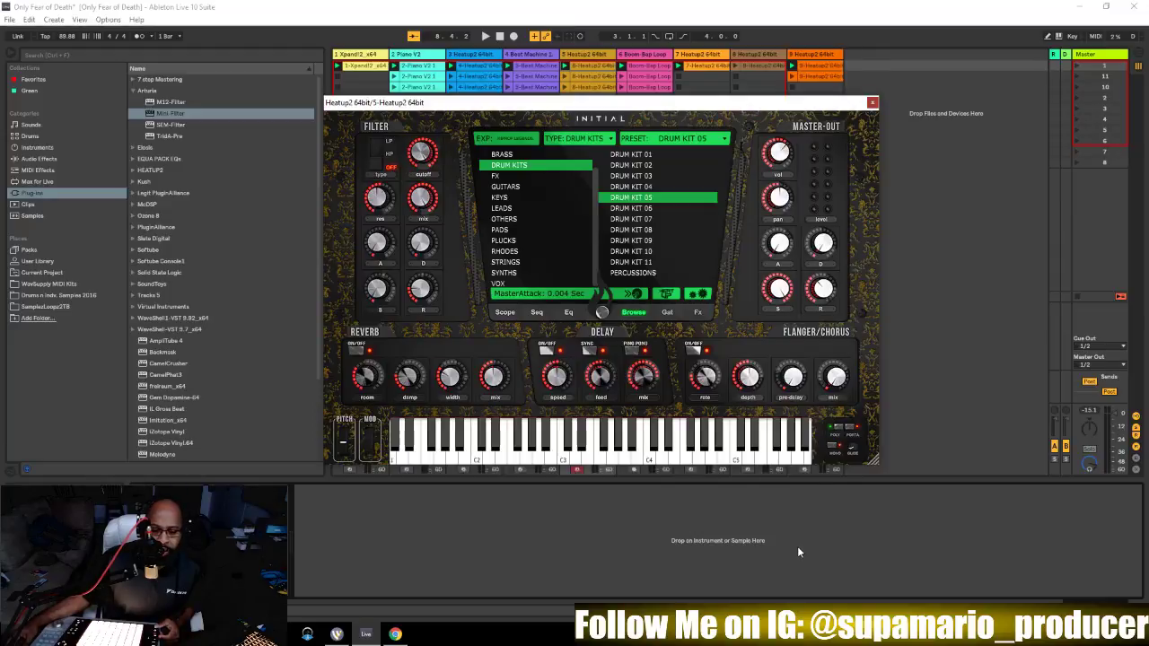
{"action": "key", "text": "ctrl+alt+p"}
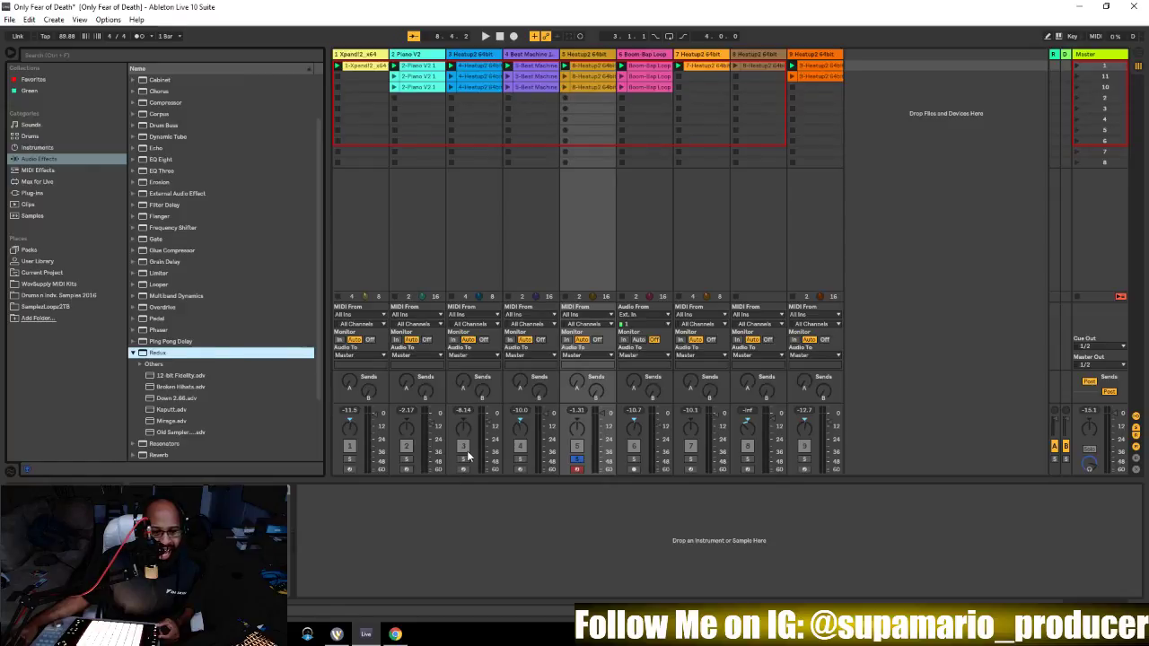
{"action": "key", "text": "Down"}
{"action": "key", "text": "Right"}
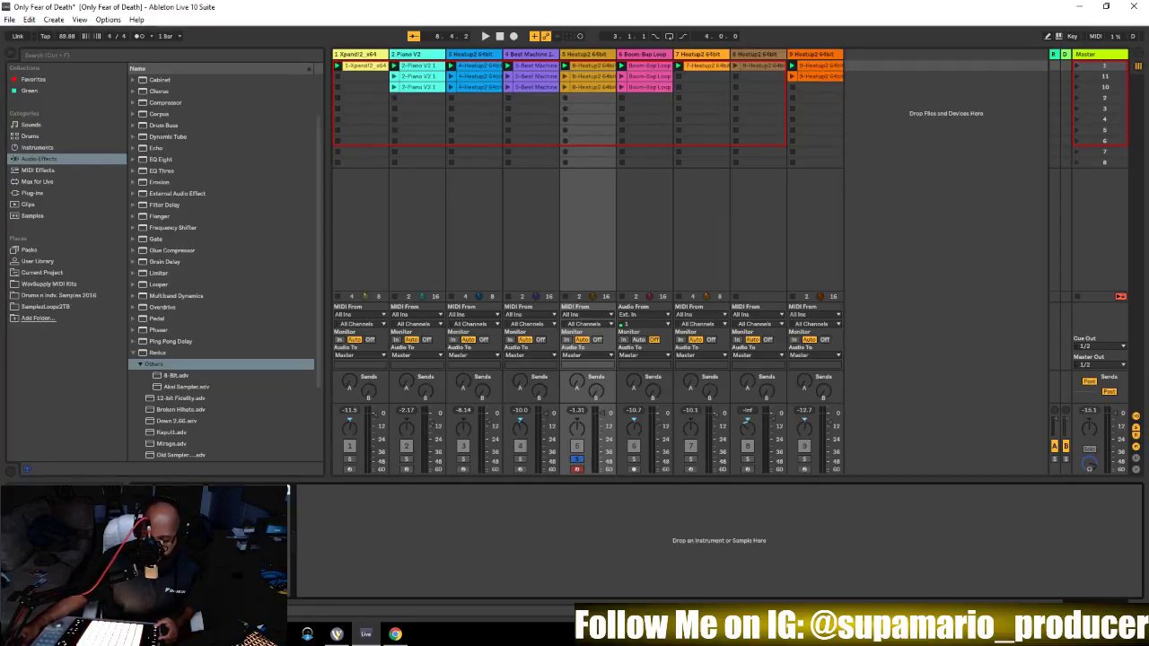
Audition the soloed Heatup2 drums on track 5 in short playback passes
{"action": "key", "text": "space"}
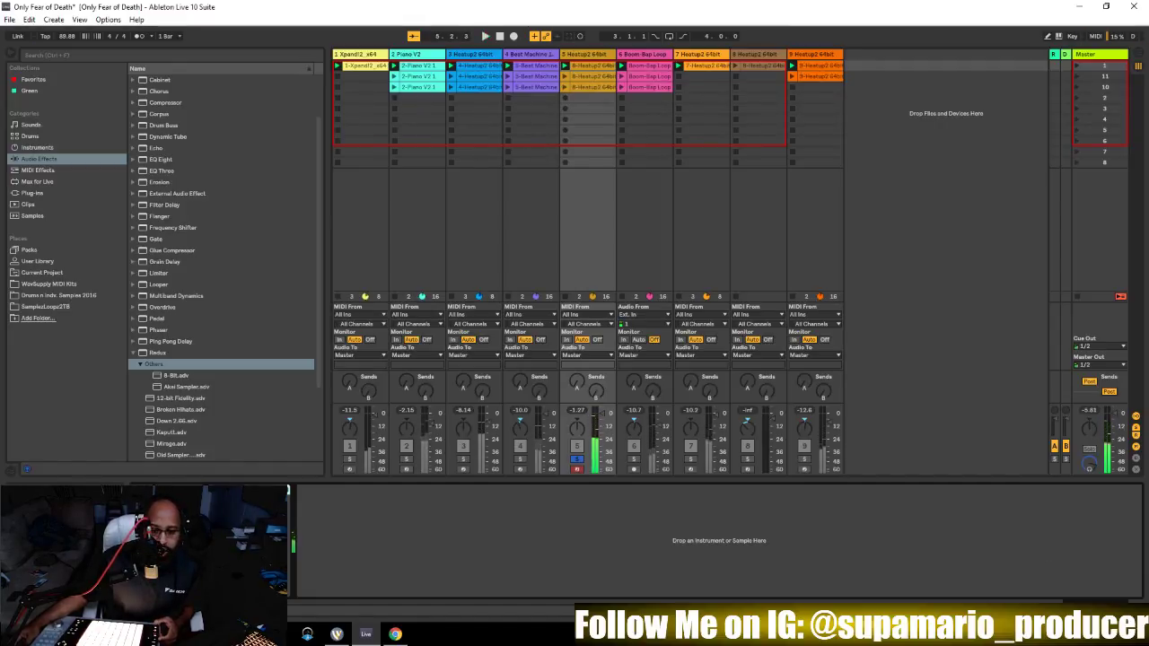
{"action": "key", "text": "space"}
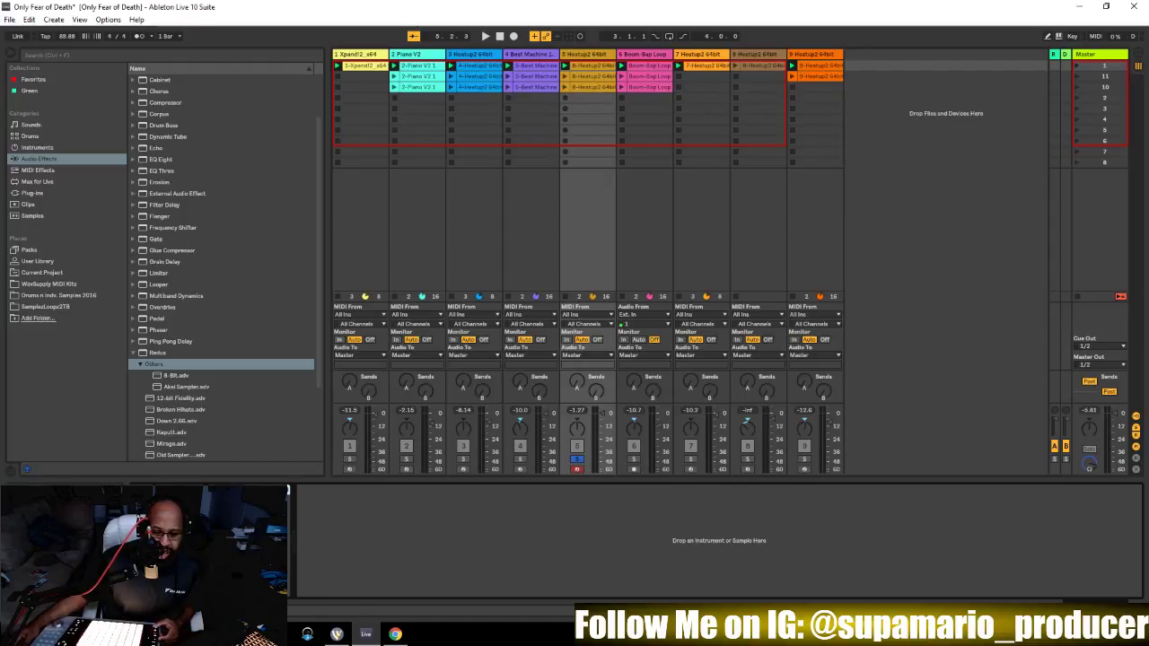
{"action": "key", "text": "space"}
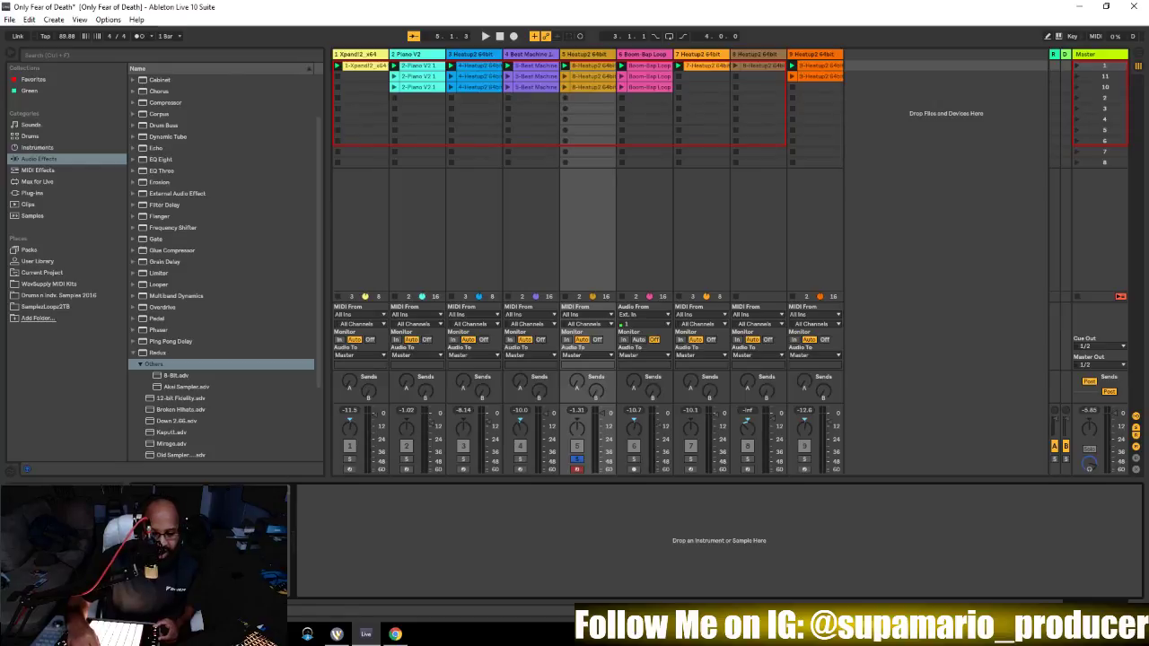
Try Redux Downsample amounts of 9.20 and 11.3 on track 5's drums during playback, then set it to 2.30
{"action": "key", "text": "space"}
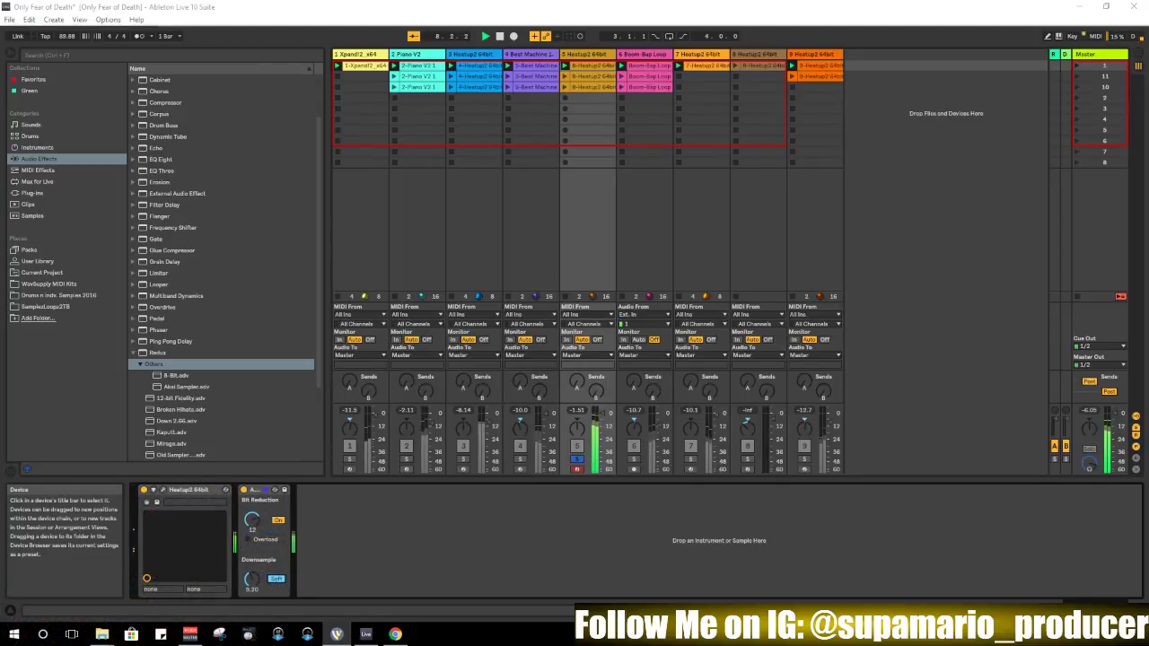
{"action": "key", "text": "space"}
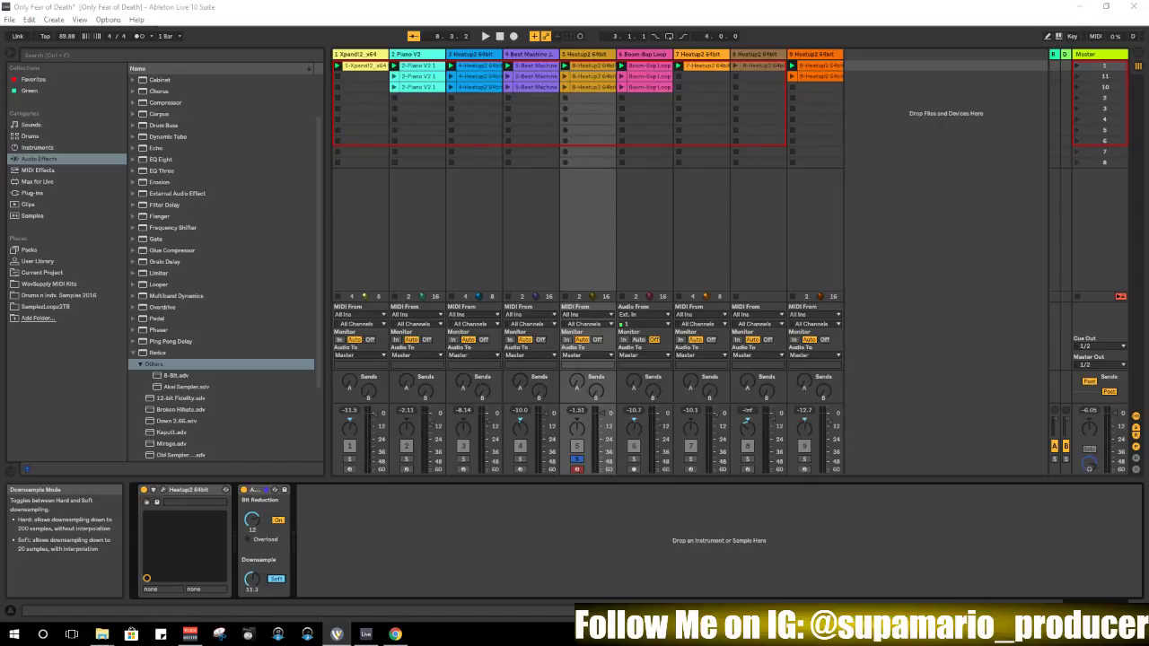
{"action": "key", "text": "space"}
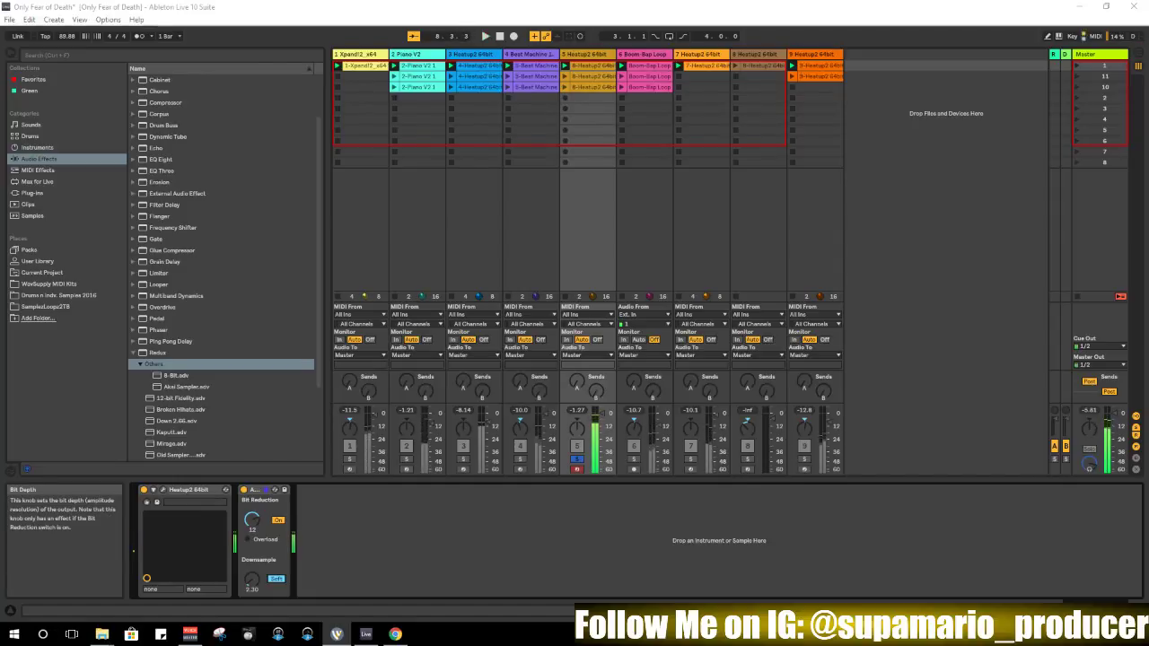
{"action": "key", "text": "space"}
Try Redux bit depths of 16, 9 and 8 on track 5's soloed drums, then restore the depth to 12
{"action": "left_click_drag", "start_coordinate": [252, 521], "coordinate": [252, 510]}
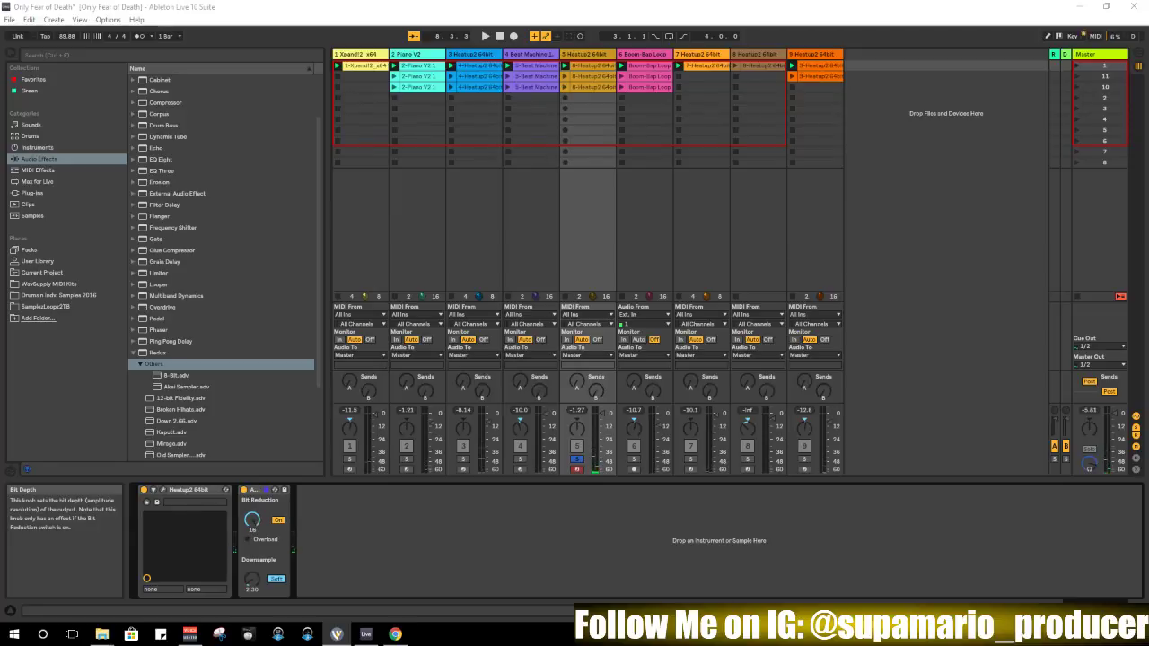
{"action": "key", "text": "space"}
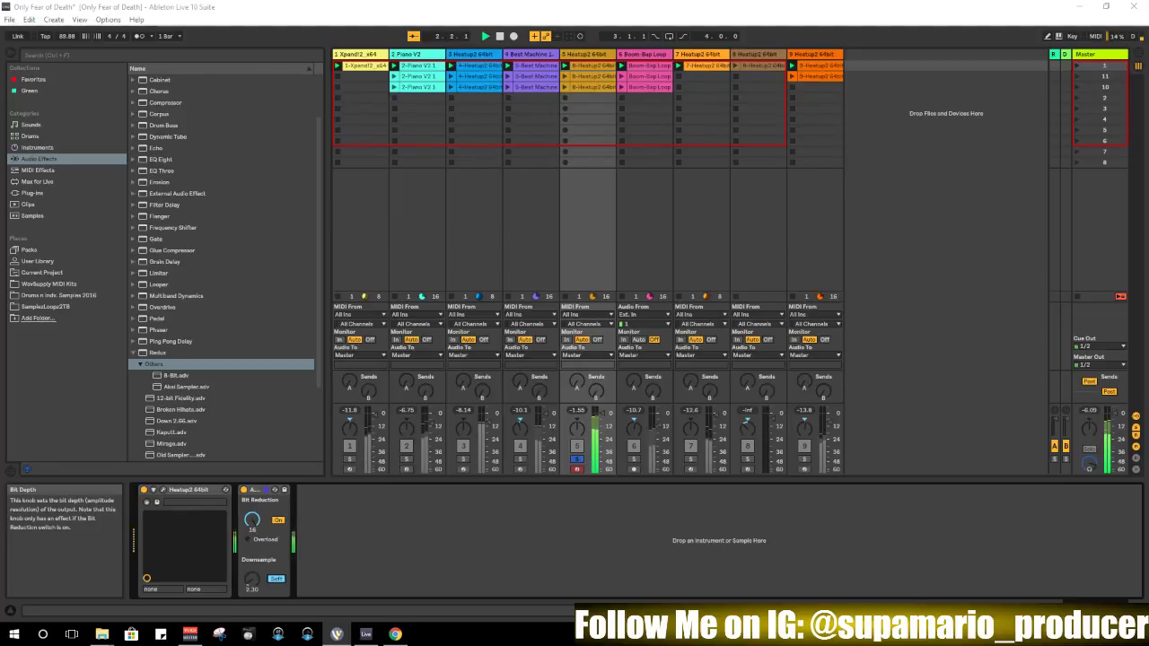
{"action": "key", "text": "space"}
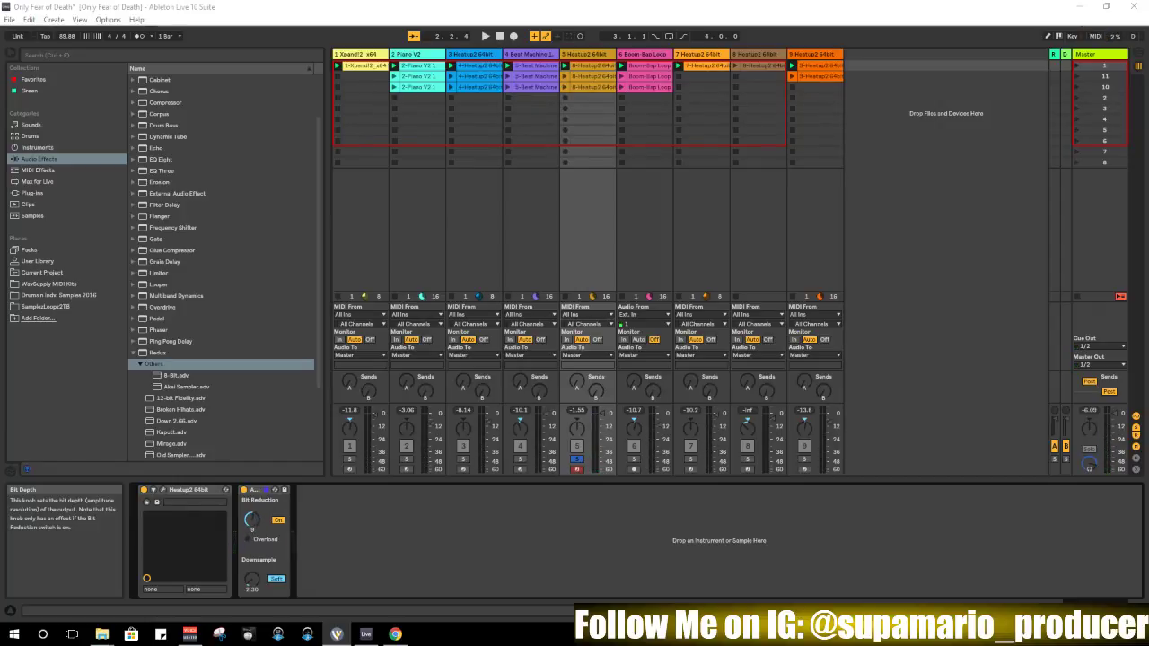
{"action": "key", "text": "space"}
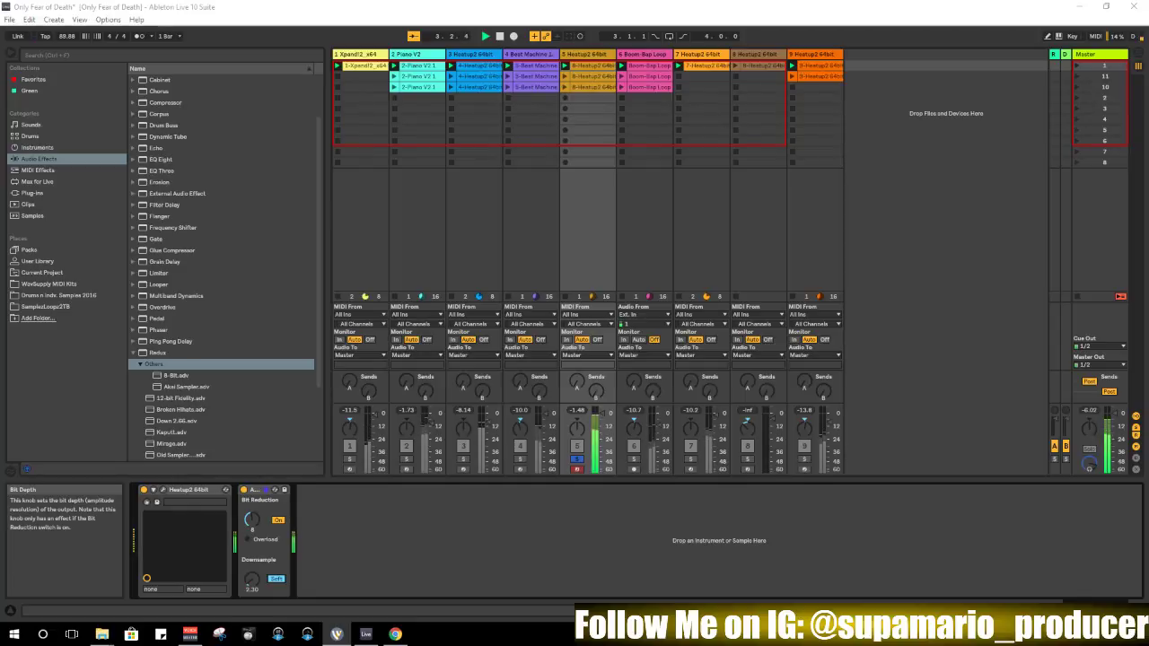
{"action": "key", "text": "space"}
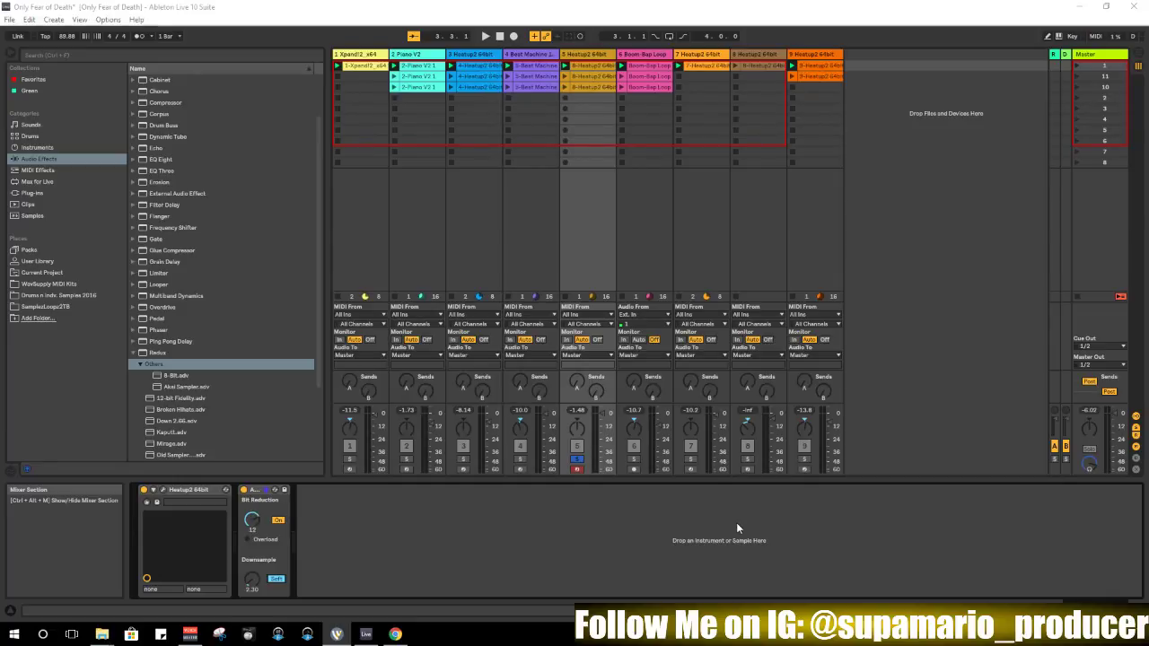
Replay track 5's drums, then solo tracks 3, 5, 6 and 7 together and audition the combination
{"action": "key", "text": "space"}
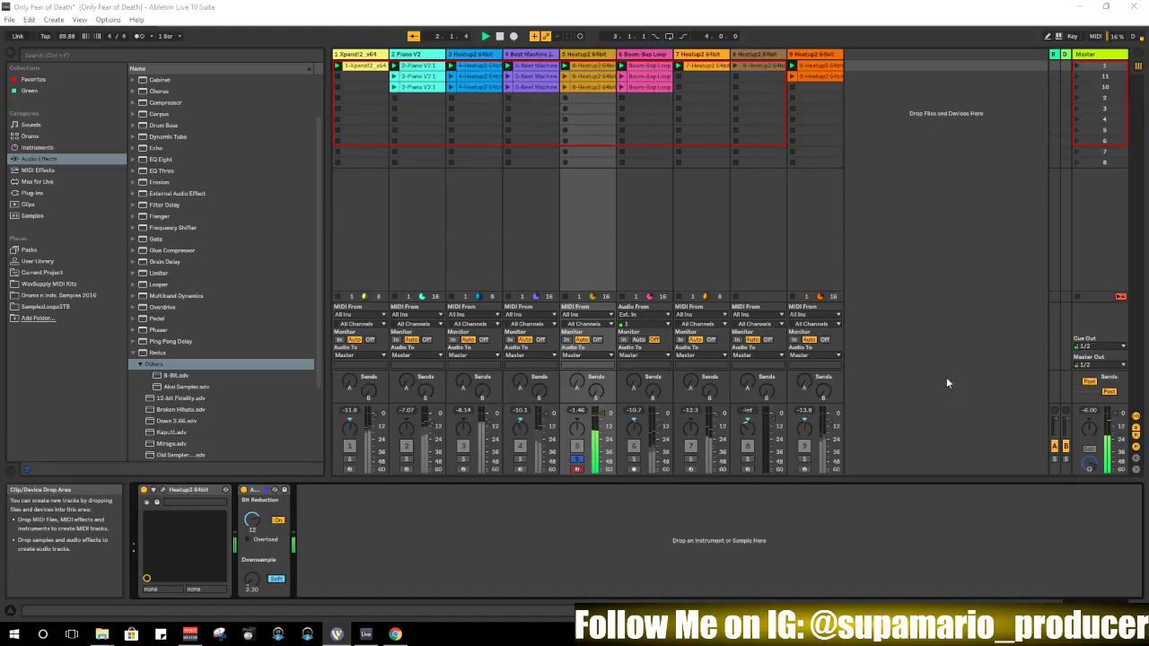
{"action": "key", "text": "space"}
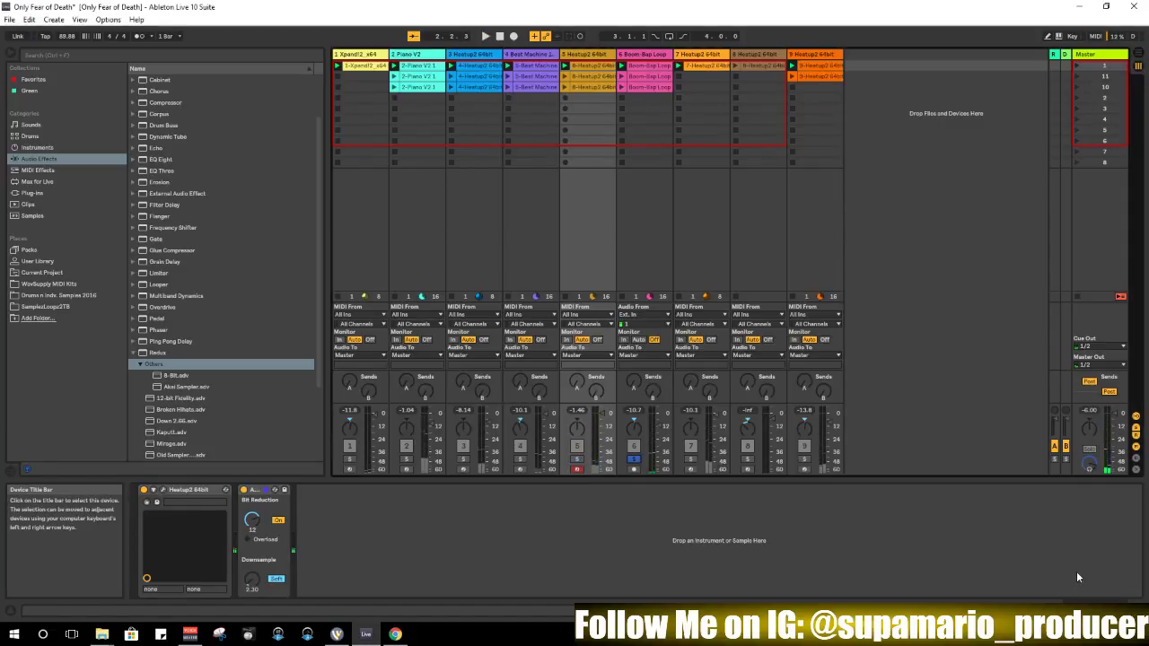
{"action": "key", "text": "space"}
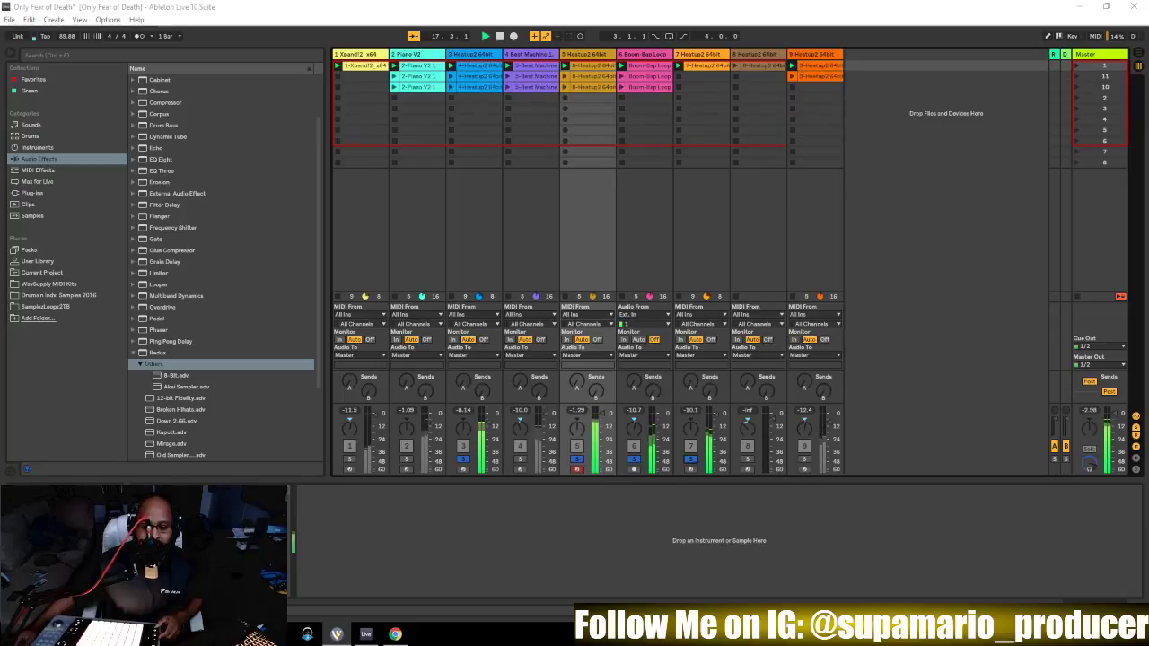
{"action": "key", "text": "space"}
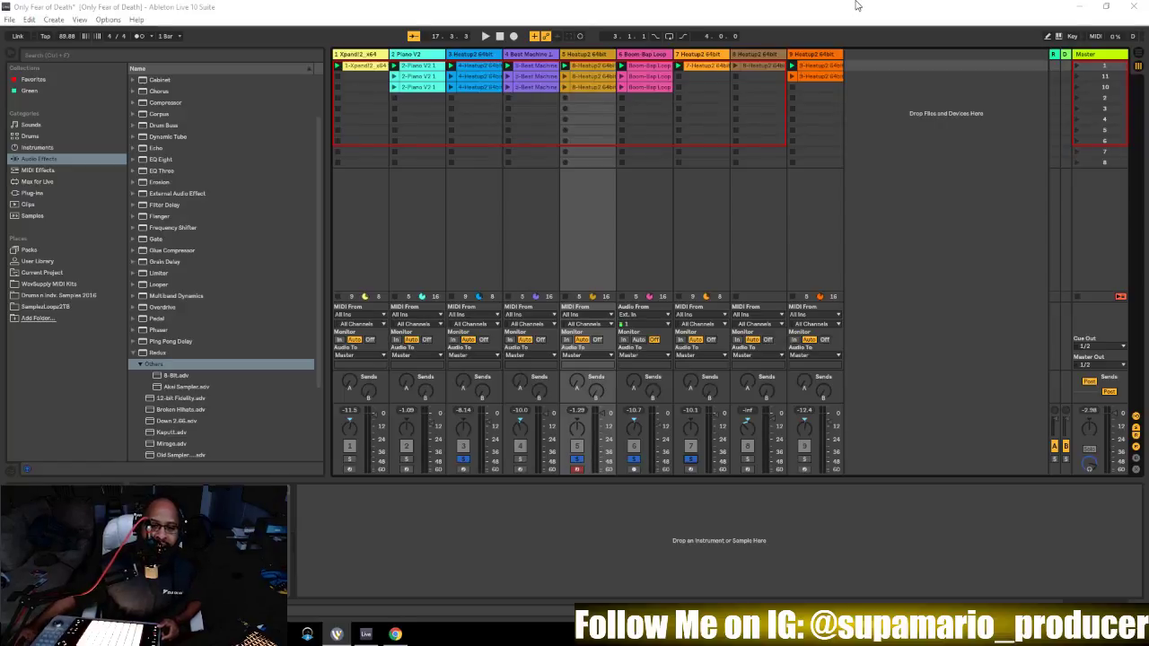
Show the Beat Machine plug-in on track 4 and browse its instrument list, keeping the 1-Phantom kit
{"action": "left_click", "coordinate": [942, 68]}
{"action": "key", "text": "Left"}
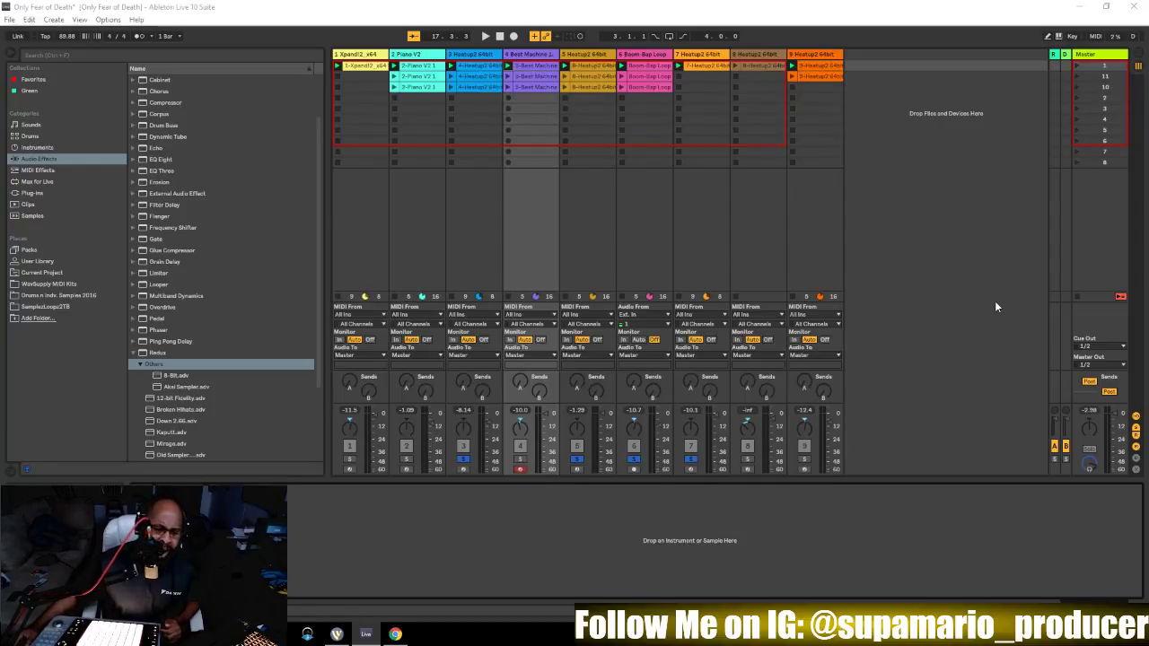
{"action": "key", "text": "ctrl+alt+p"}
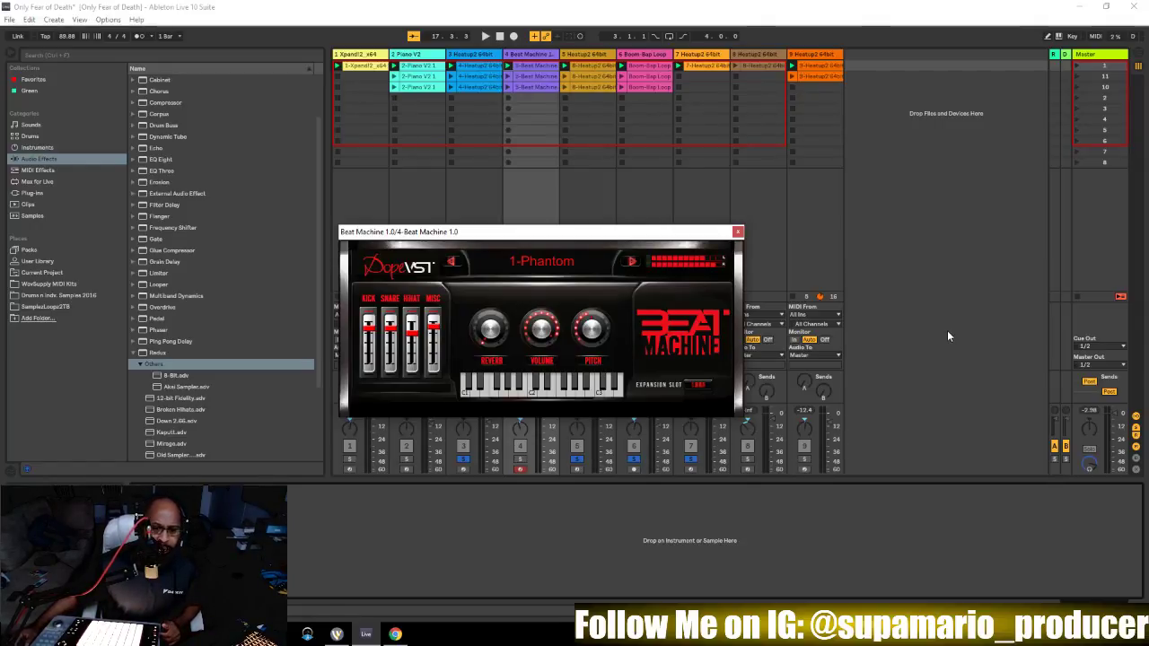
{"action": "left_click", "coordinate": [541, 262]}
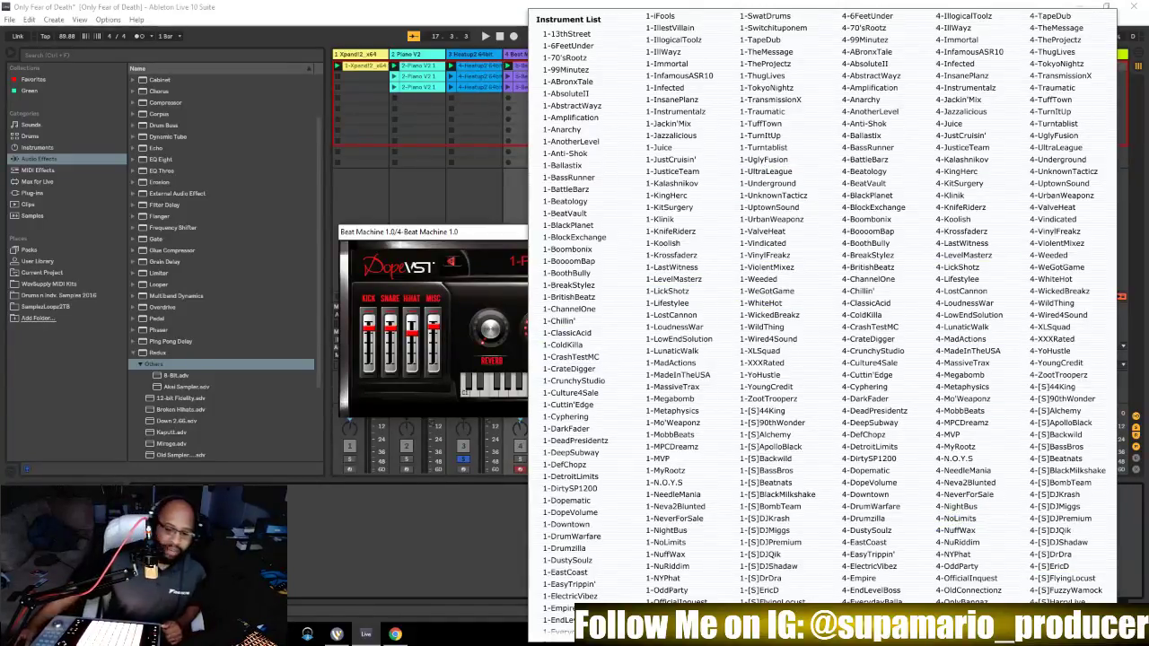
{"action": "scroll", "coordinate": [1064, 578], "scroll_direction": "down", "scroll_amount": 5}
{"action": "scroll", "coordinate": [821, 321], "scroll_direction": "down", "scroll_amount": 5}
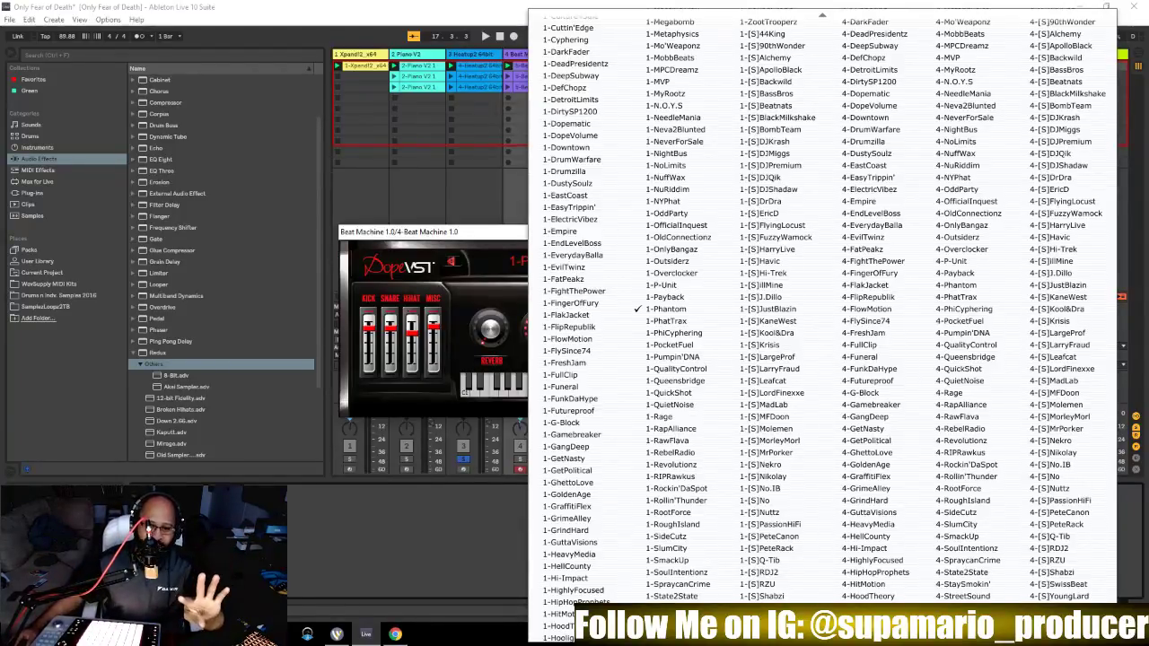
{"action": "key", "text": "Escape"}
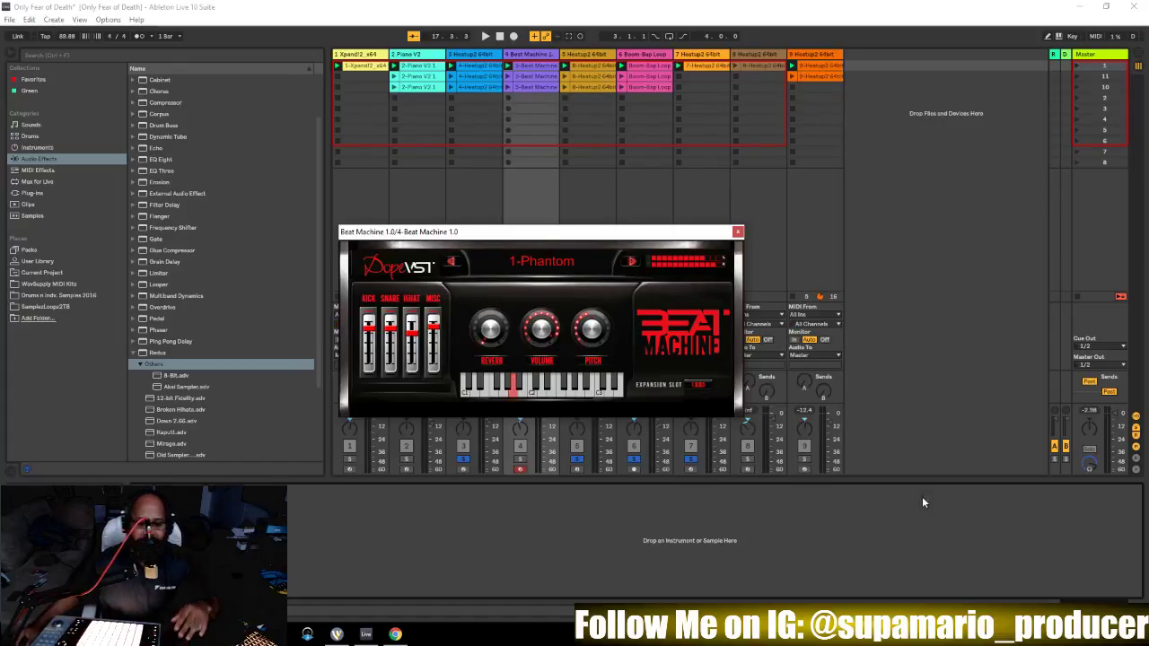
Add track 4 to the soloed tracks and audition them together, checking the Beat Machine window during playback
{"action": "left_click", "coordinate": [946, 579]}
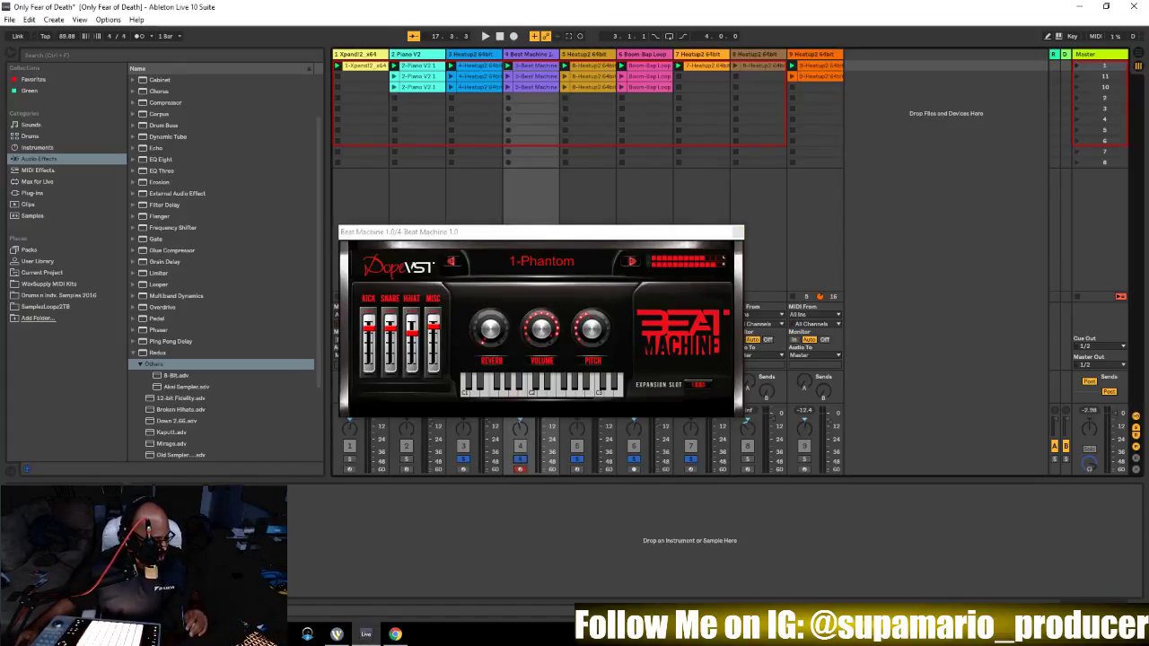
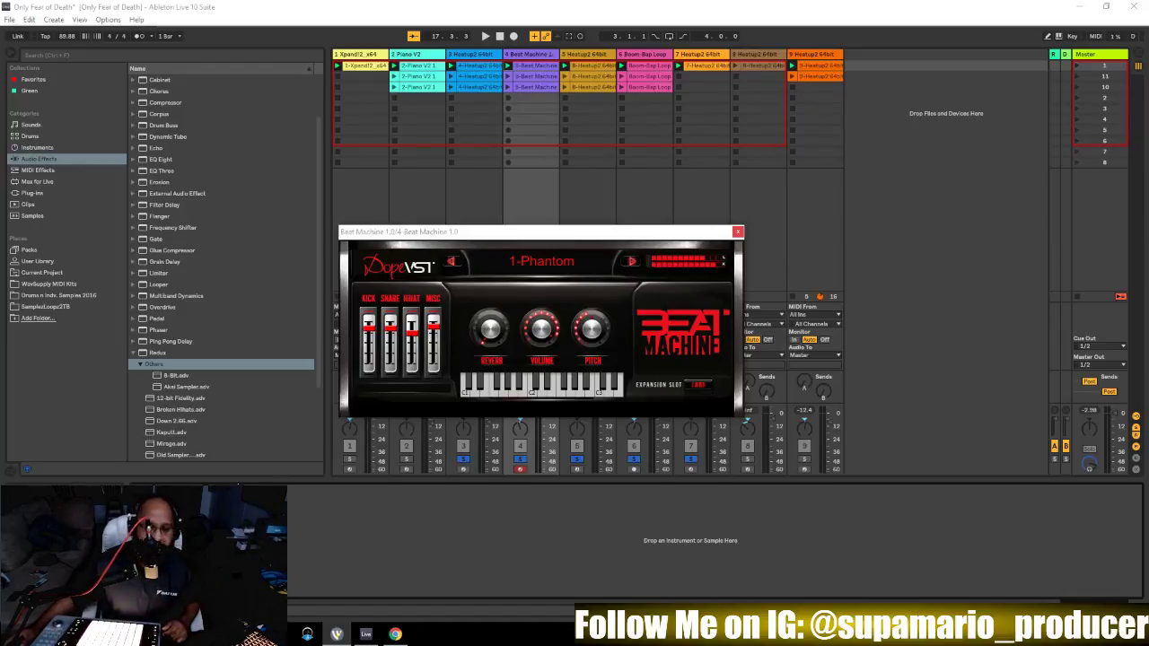
{"action": "left_click", "coordinate": [738, 232]}
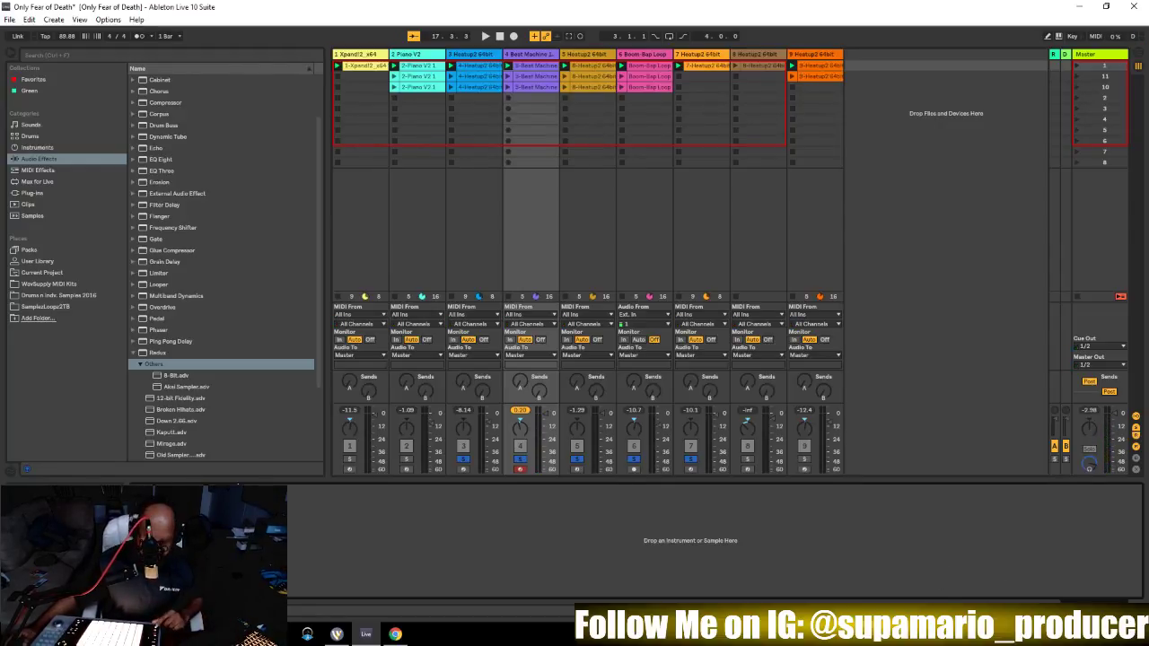
{"action": "key", "text": "space"}
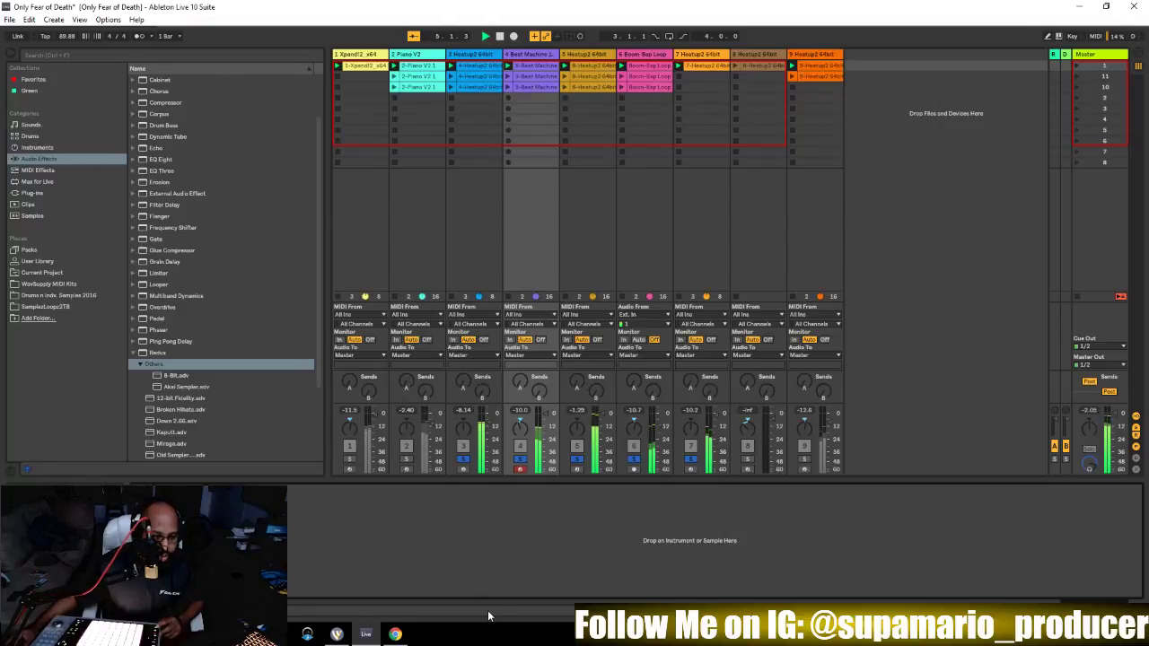
{"action": "key", "text": "ctrl+alt+p"}
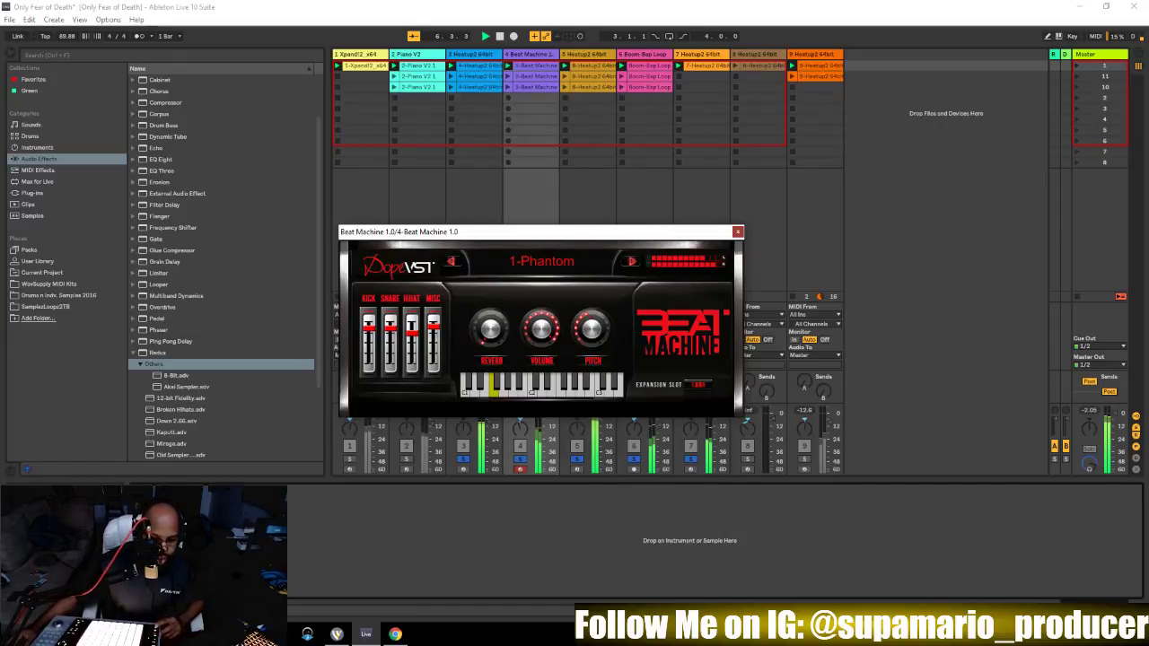
{"action": "key", "text": "ctrl+alt+p"}
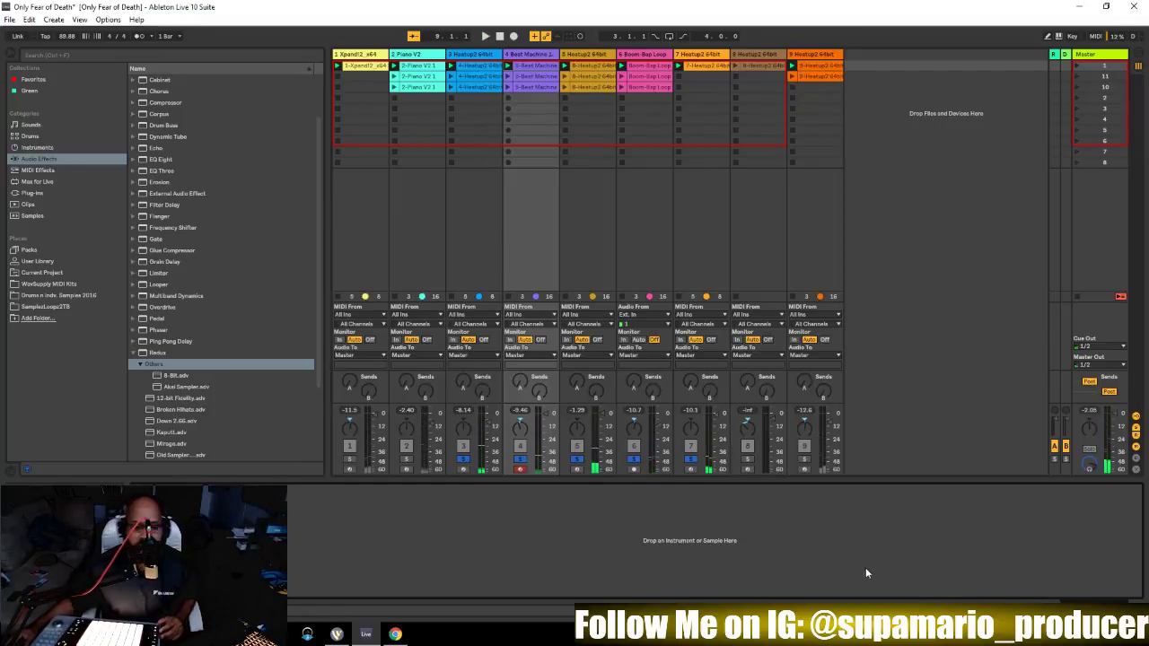
{"action": "key", "text": "space"}
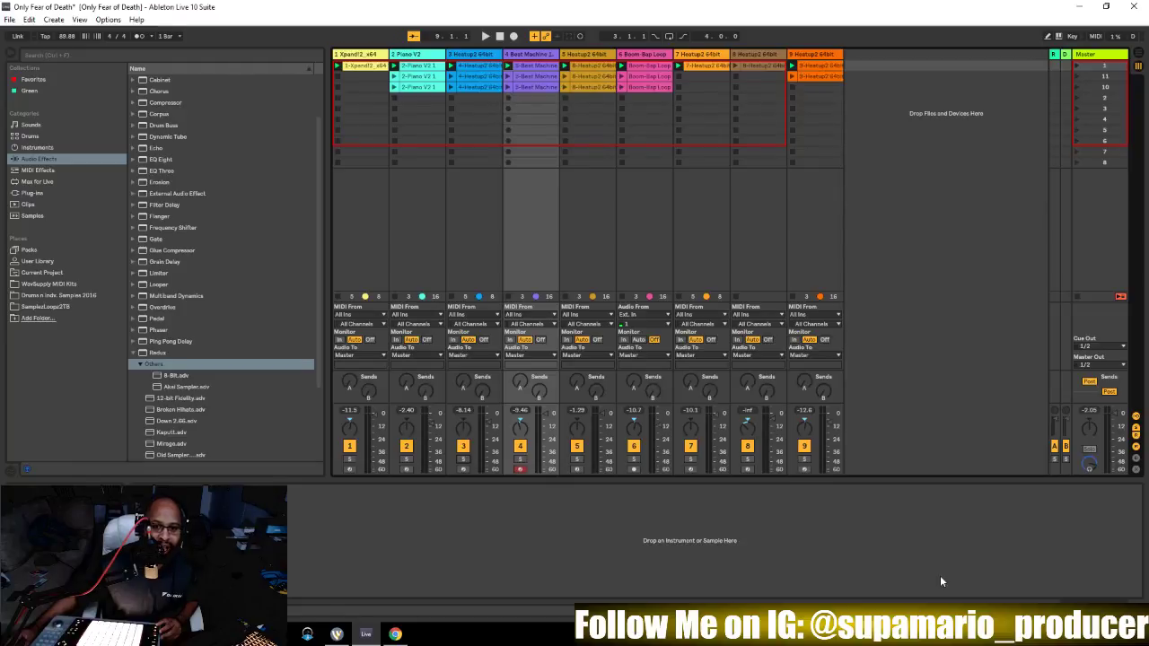
{"action": "key", "text": "space"}
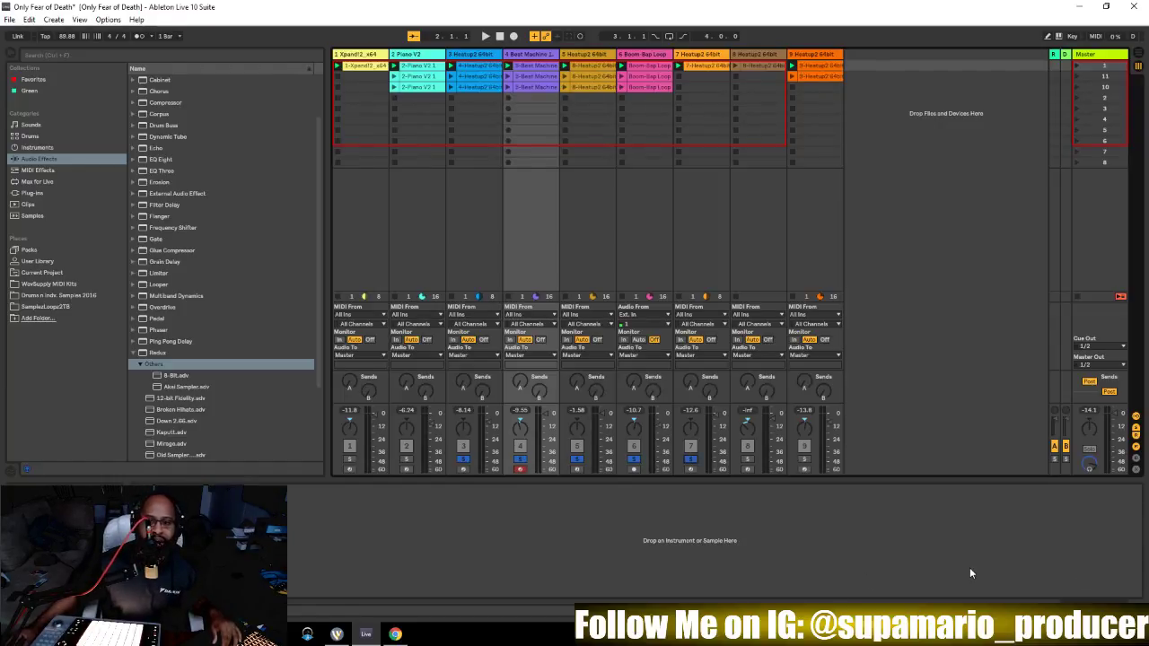
{"action": "key", "text": "space"}
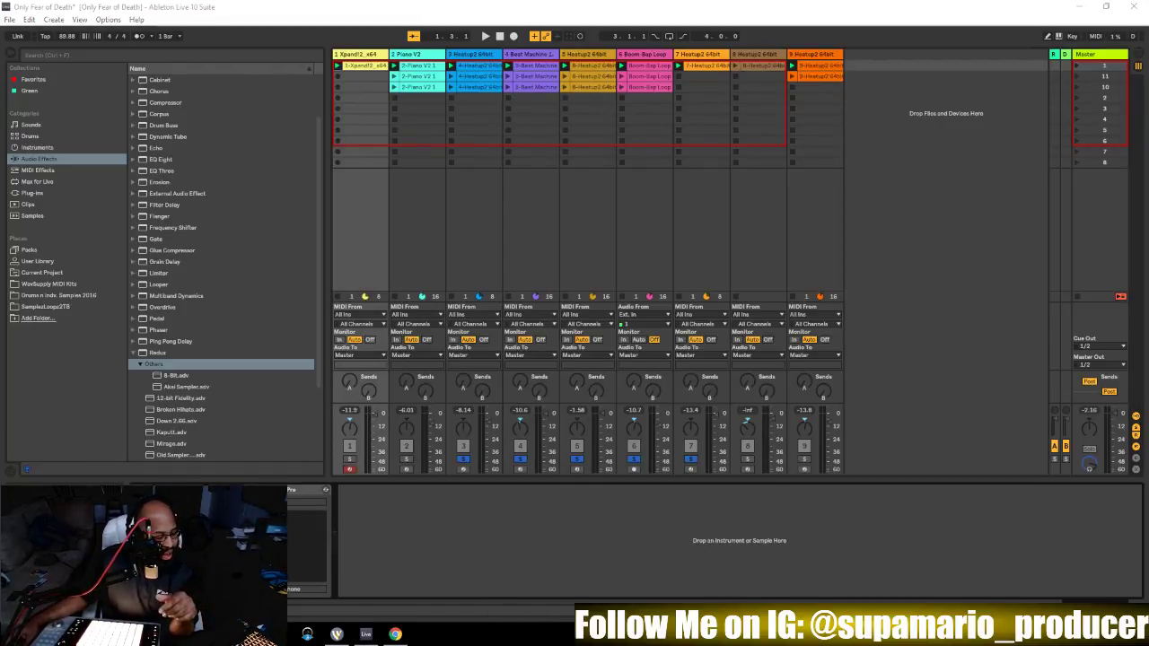
Review the 27 Street Sax preset in track 1's Xpand!2, then solo the track and play it with the other soloed tracks
{"action": "key", "text": "ctrl+alt+p"}
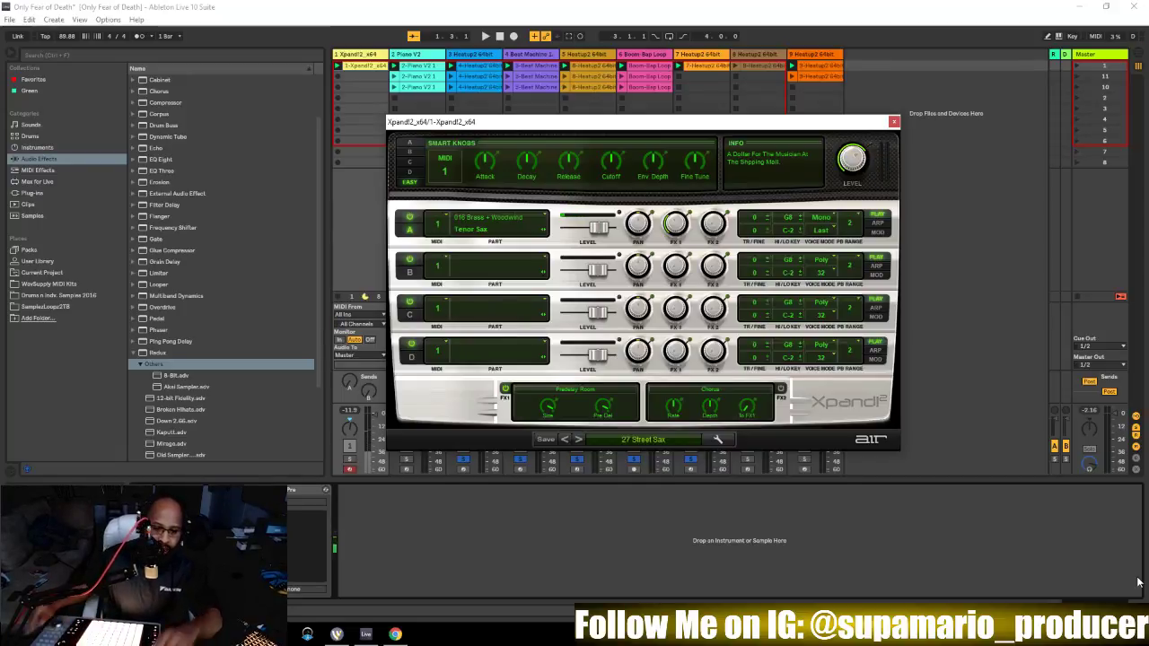
{"action": "left_click", "coordinate": [730, 575]}
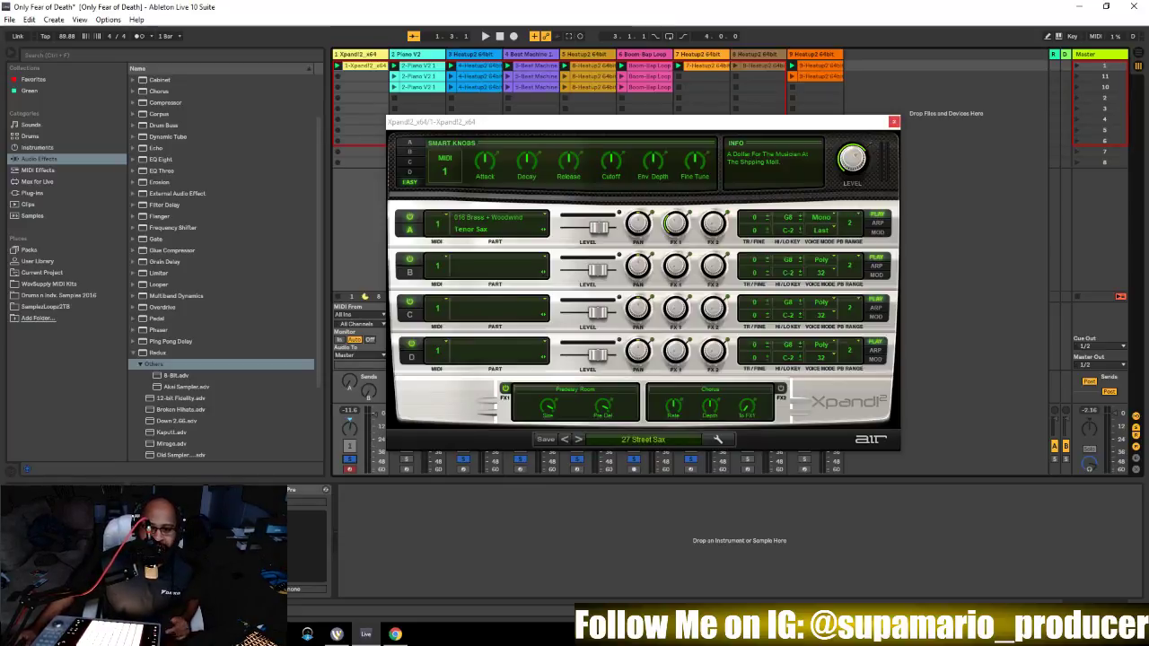
{"action": "left_click", "coordinate": [894, 122]}
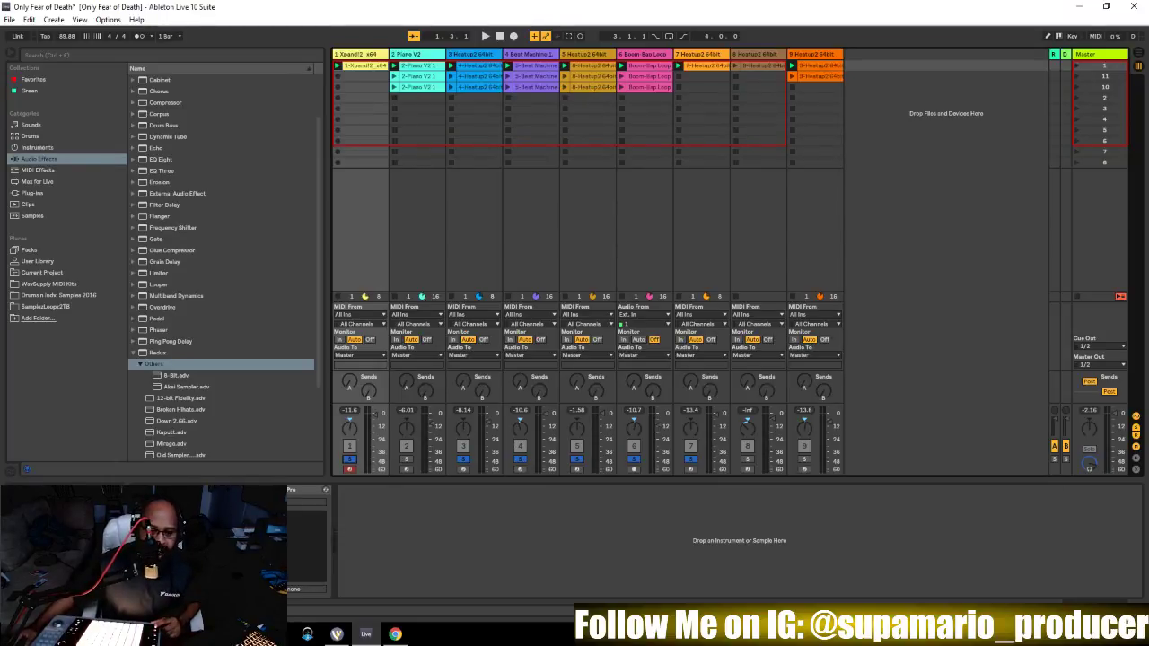
{"action": "key", "text": "space"}
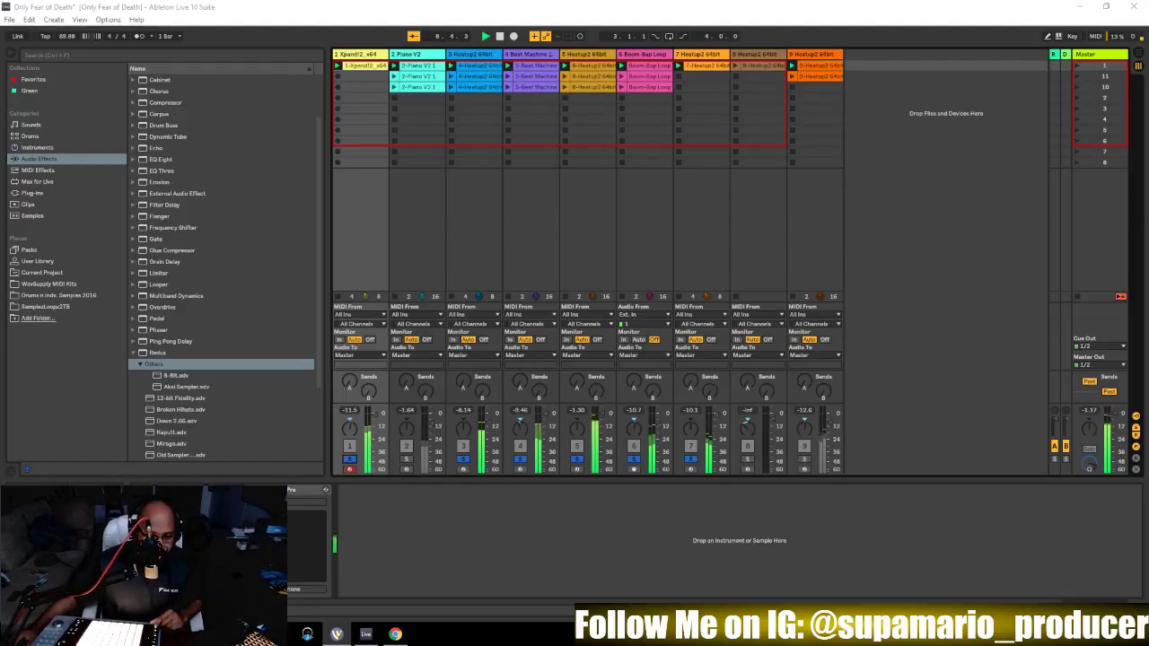
{"action": "key", "text": "space"}
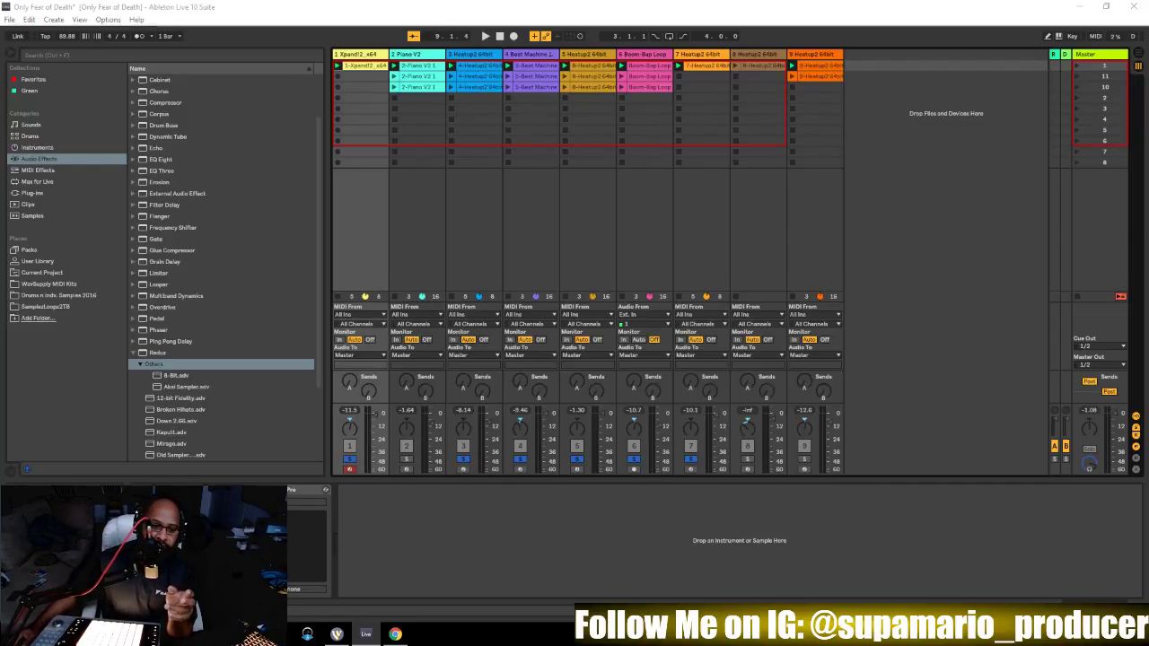
Show track 1's TridA-Pre effect with its Parallel Crunch preset and move its window over the session tracks
{"action": "key", "text": "ctrl+alt+p"}
{"action": "left_click_drag", "start_coordinate": [305, 27], "coordinate": [612, 114]}
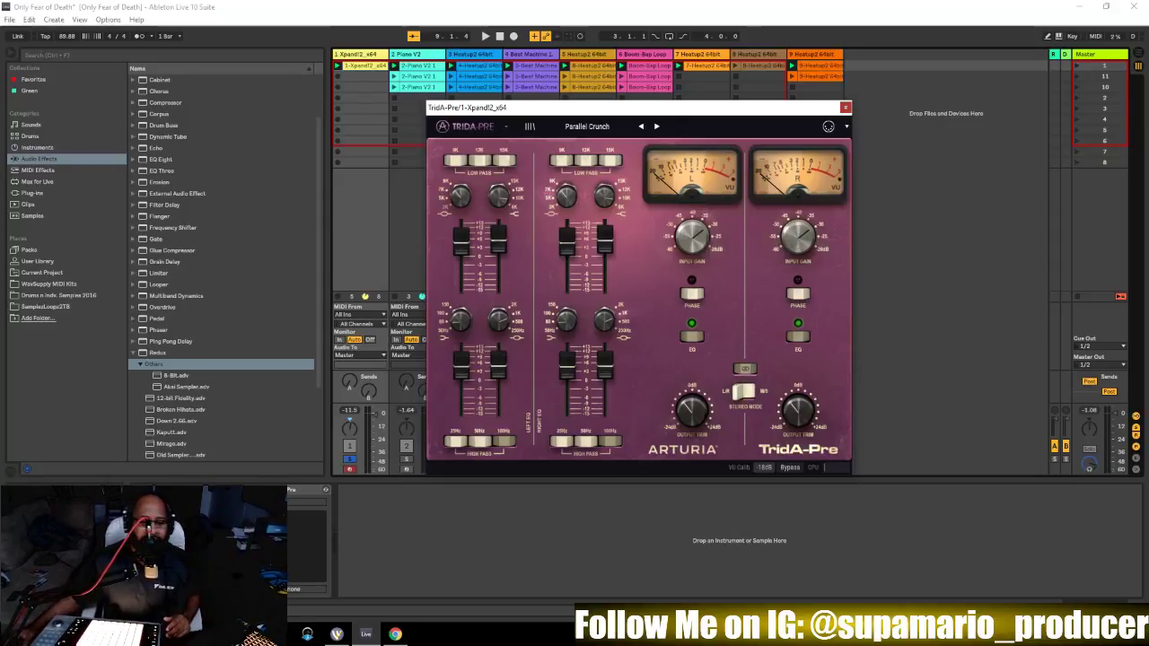
Hide the TridA-Pre window and play the soloed tracks with track 1's clip notes in view
{"action": "key", "text": "ctrl+alt+p"}
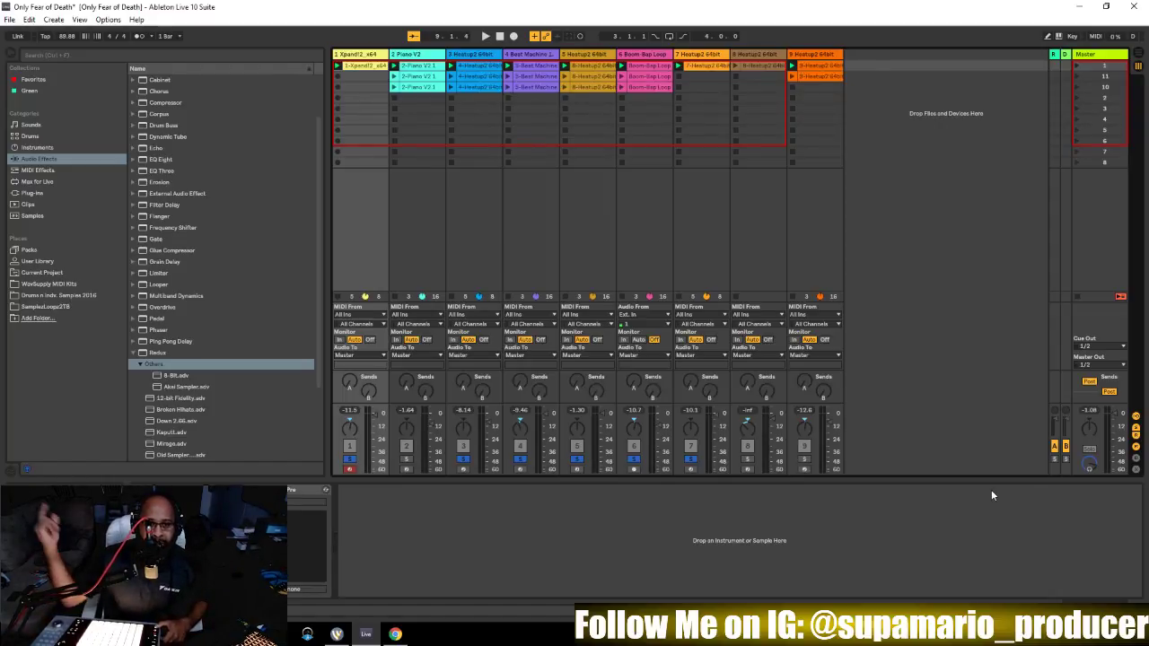
{"action": "key", "text": "space"}
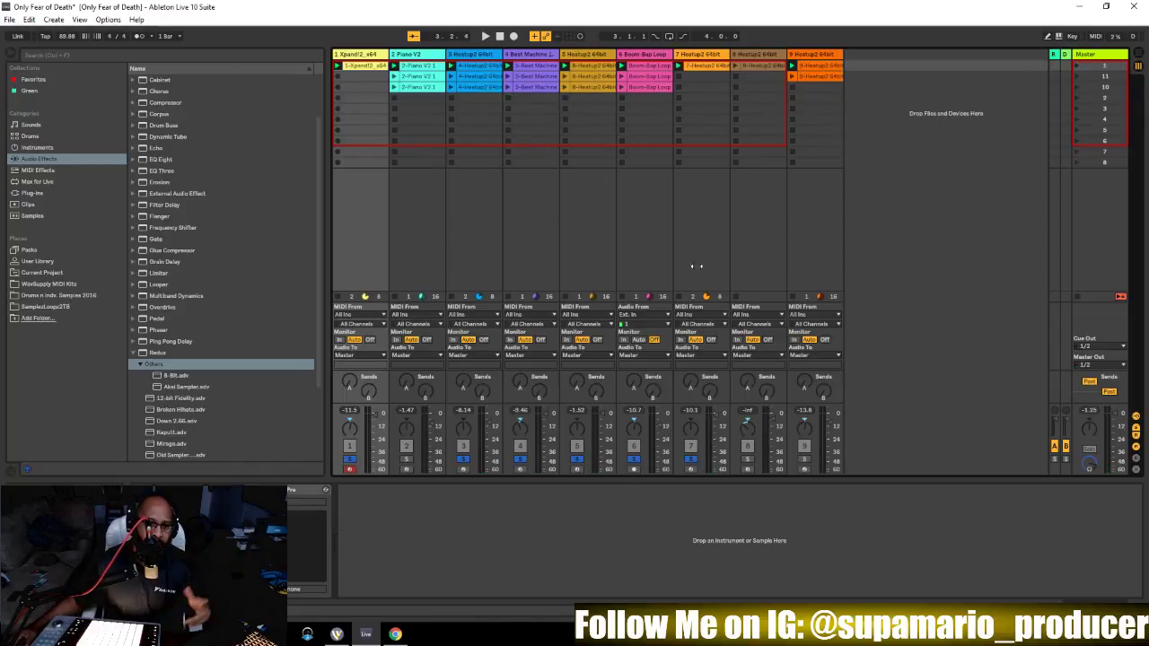
{"action": "key", "text": "shift+Tab"}
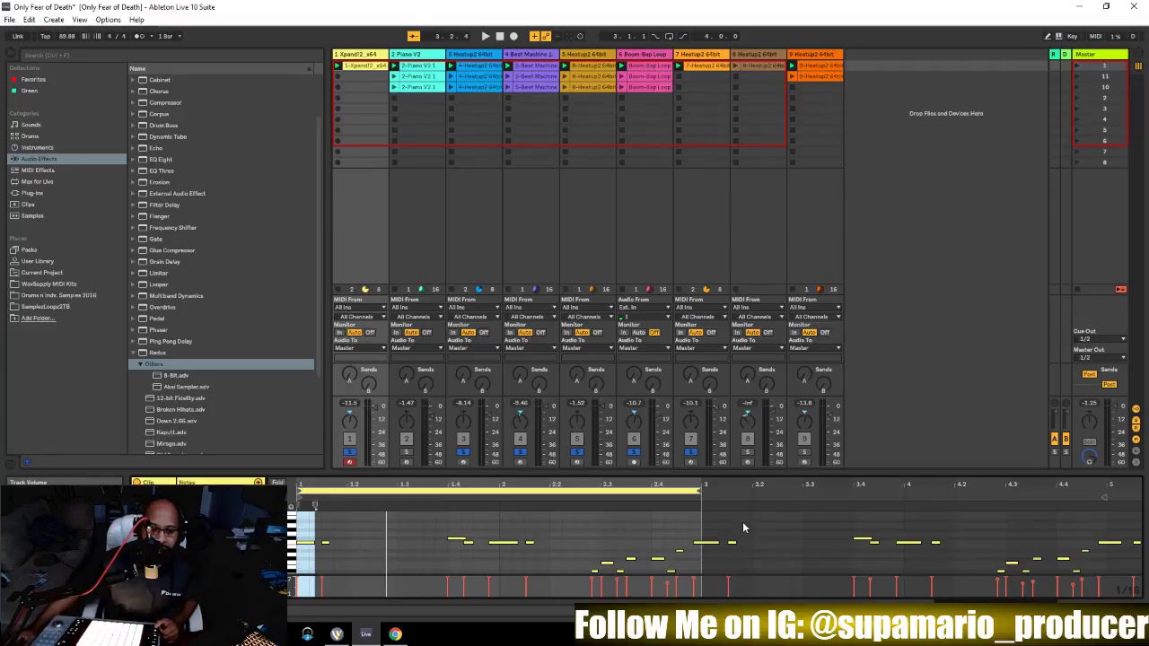
{"action": "key", "text": "space"}
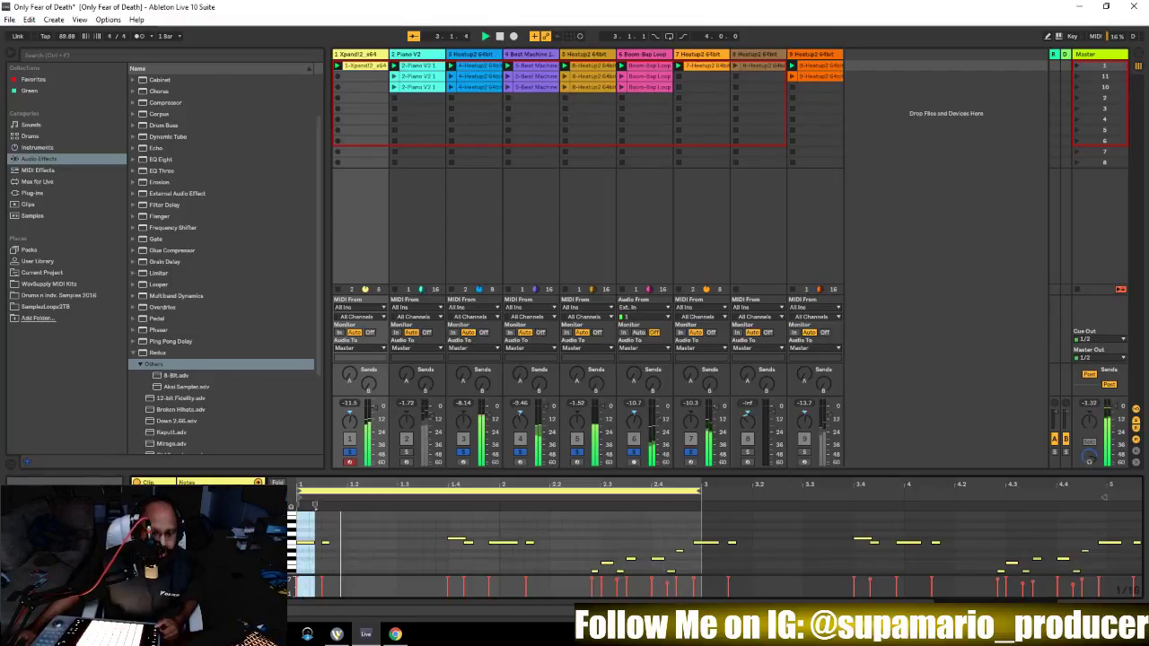
{"action": "key", "text": "space"}
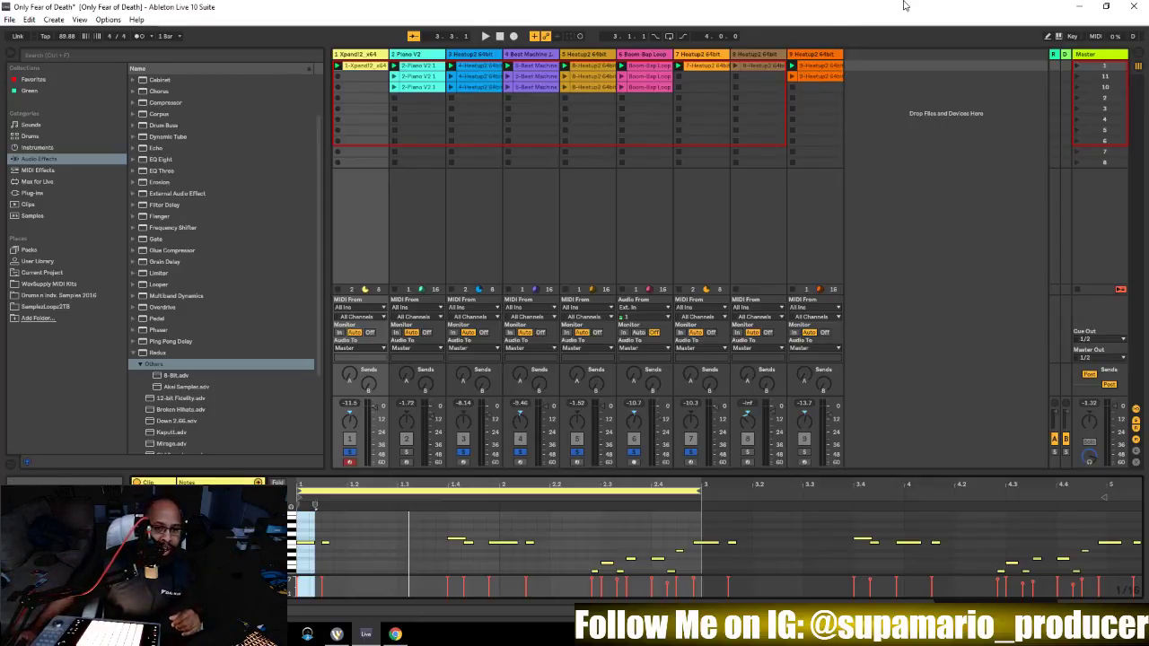
Show the Piano V2 instrument on track 2 and switch its piano model to American Grand
{"action": "key", "text": "Right"}
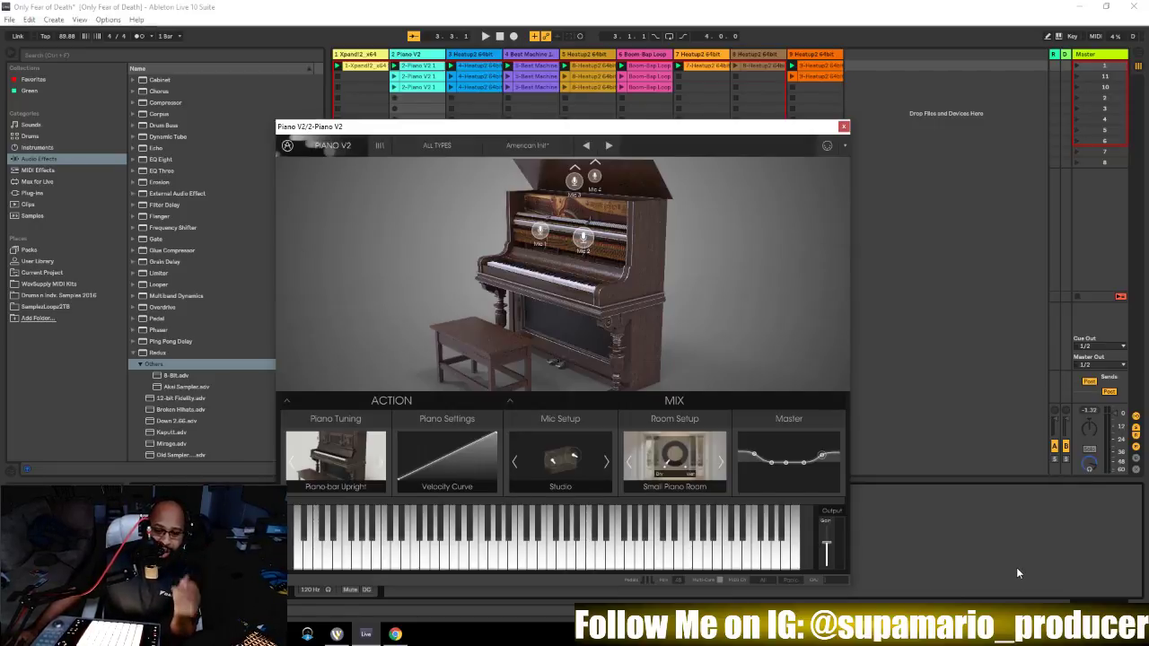
{"action": "left_click", "coordinate": [560, 487]}
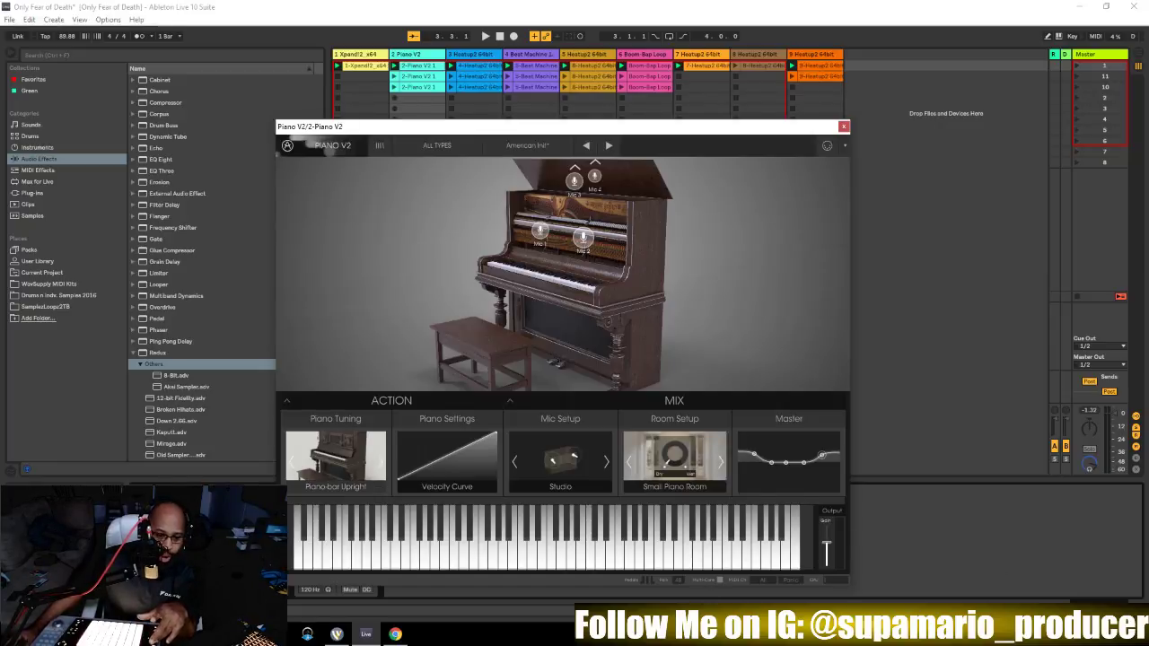
{"action": "left_click", "coordinate": [335, 458]}
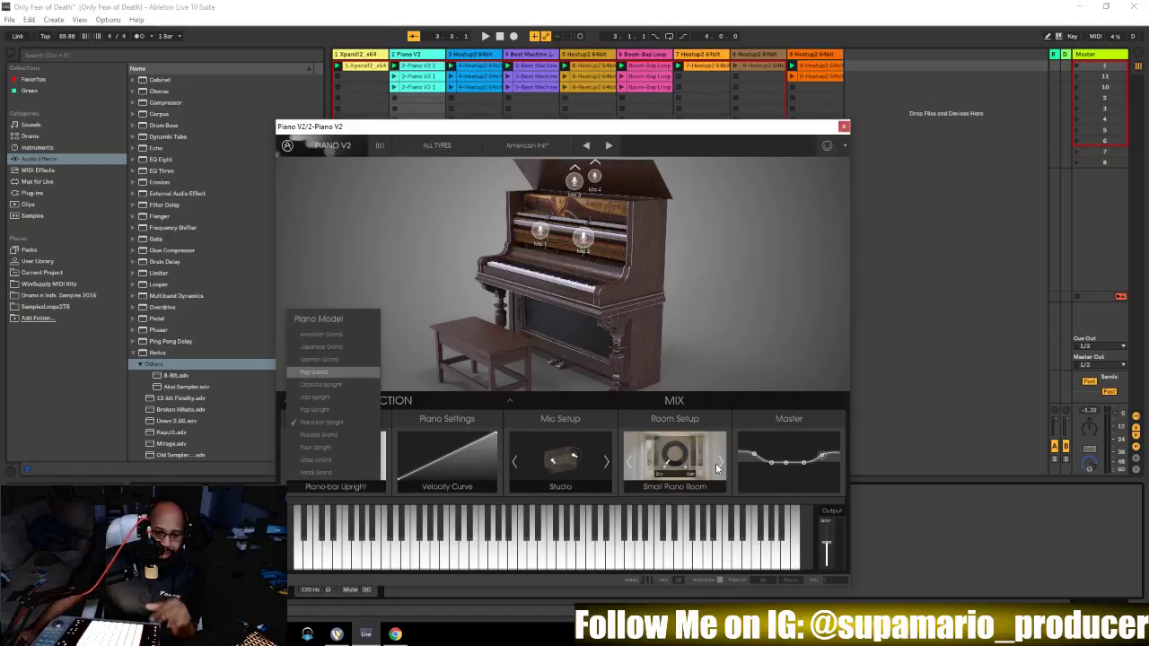
{"action": "key", "text": "Up"}
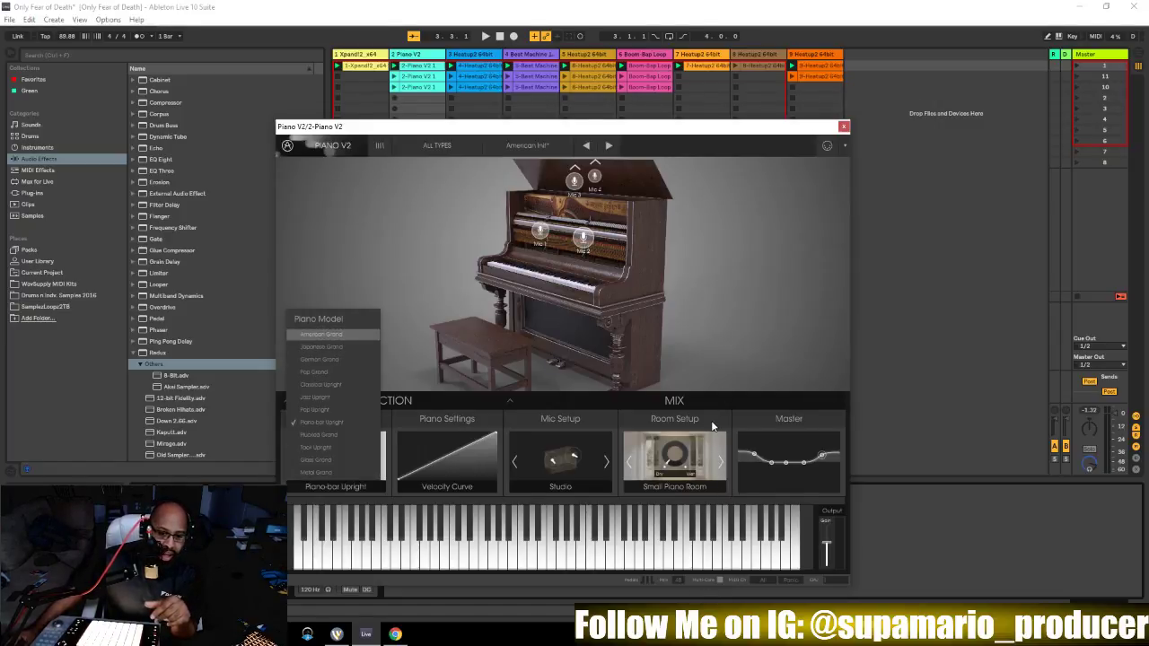
{"action": "key", "text": "Return"}
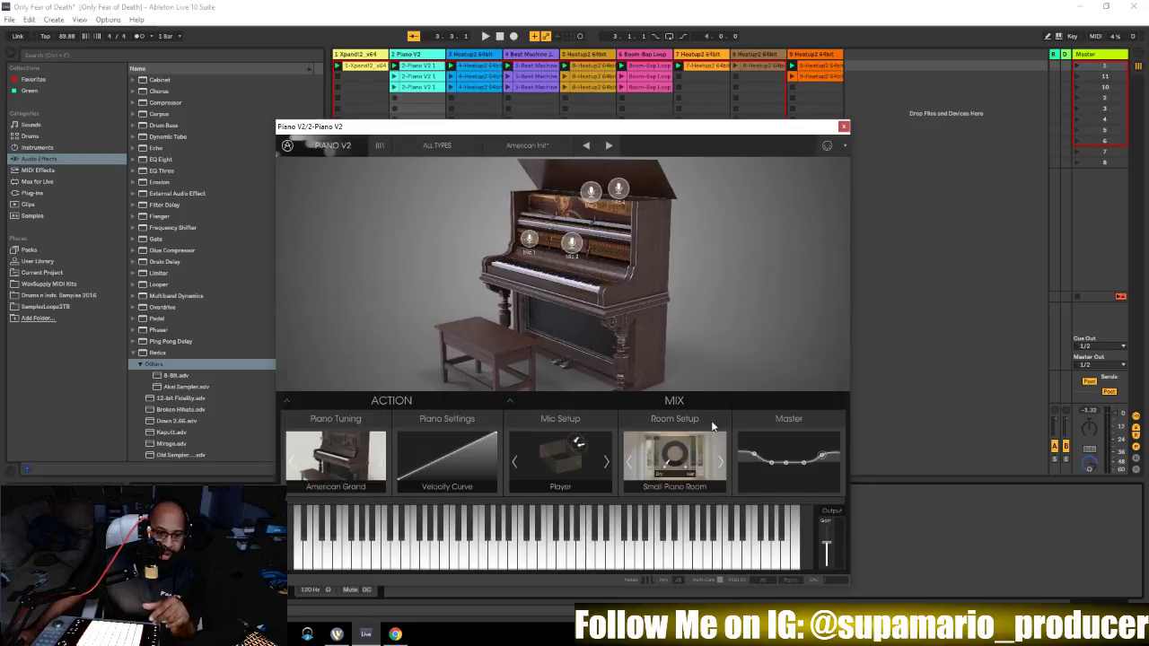
Try the Japanese Grand, German Grand, Pop Grand and Classical Upright piano models one after another in Piano V2
{"action": "key", "text": "Down"}
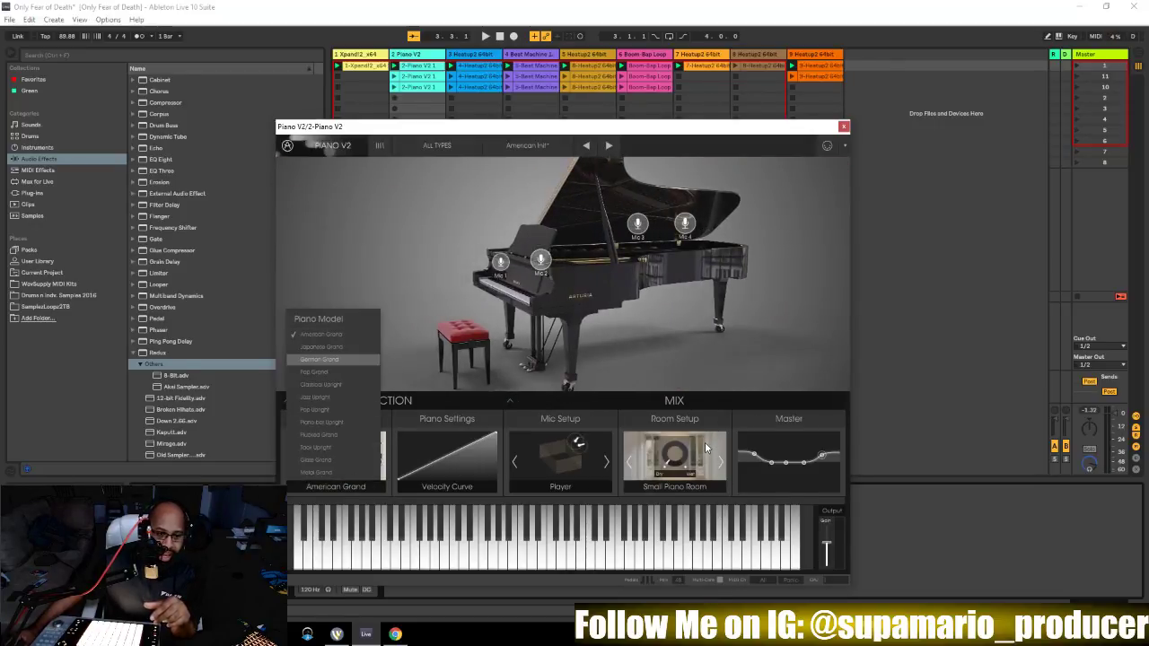
{"action": "key", "text": "Return"}
{"action": "key", "text": "Down"}
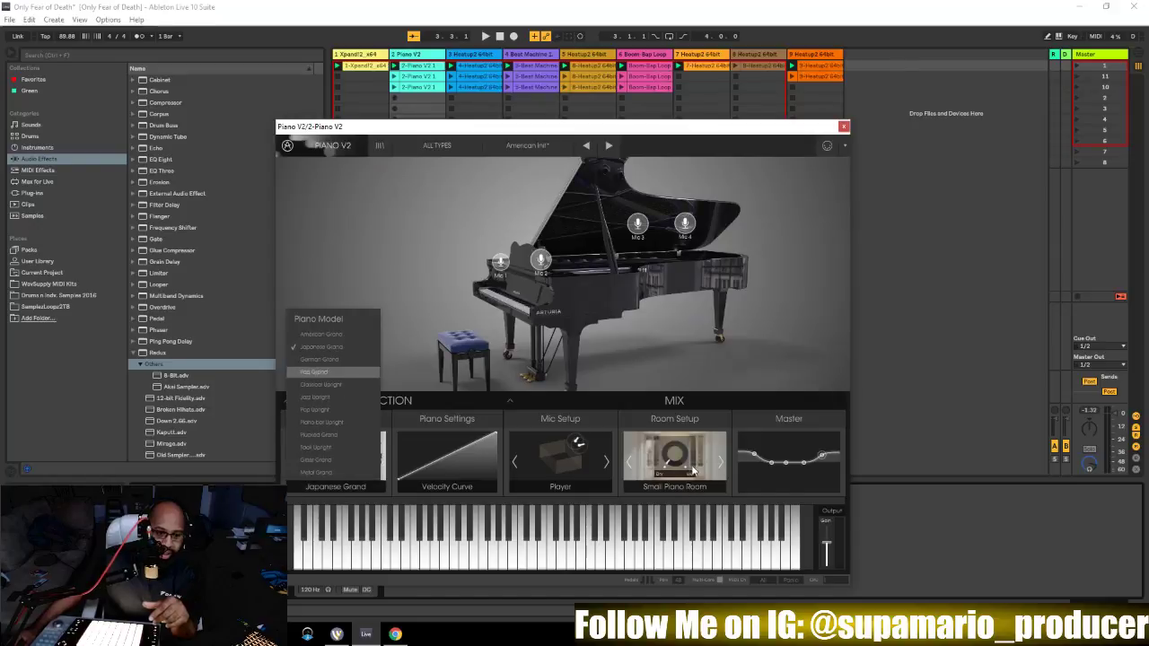
{"action": "key", "text": "Return"}
{"action": "key", "text": "Return"}
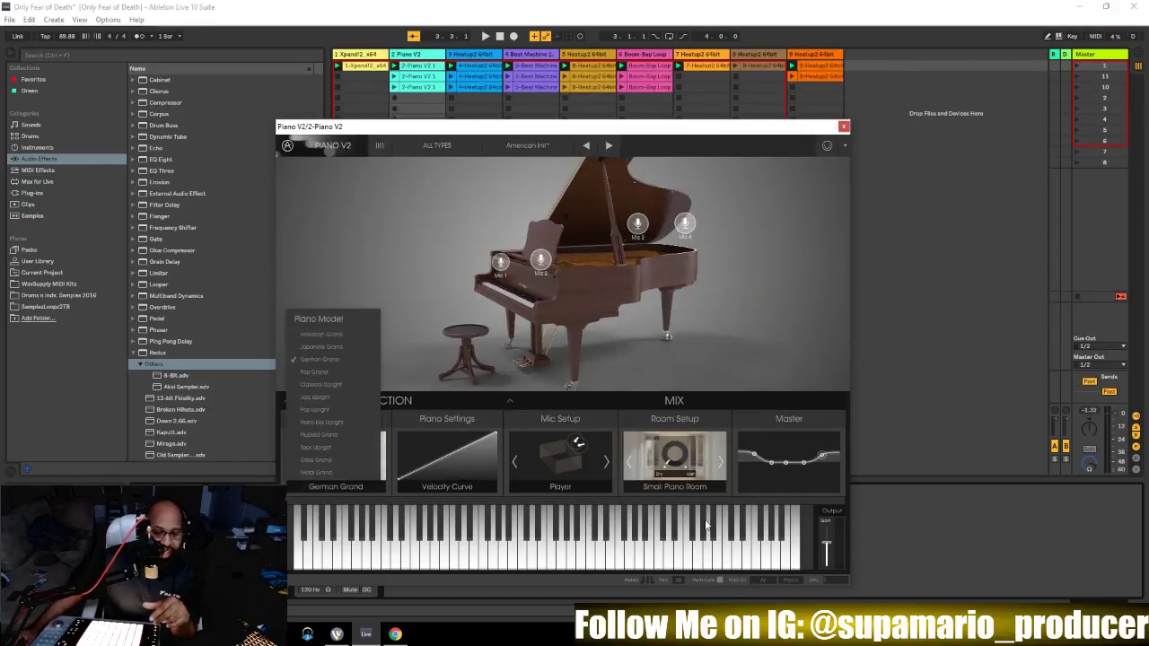
{"action": "key", "text": "Down"}
{"action": "key", "text": "Return"}
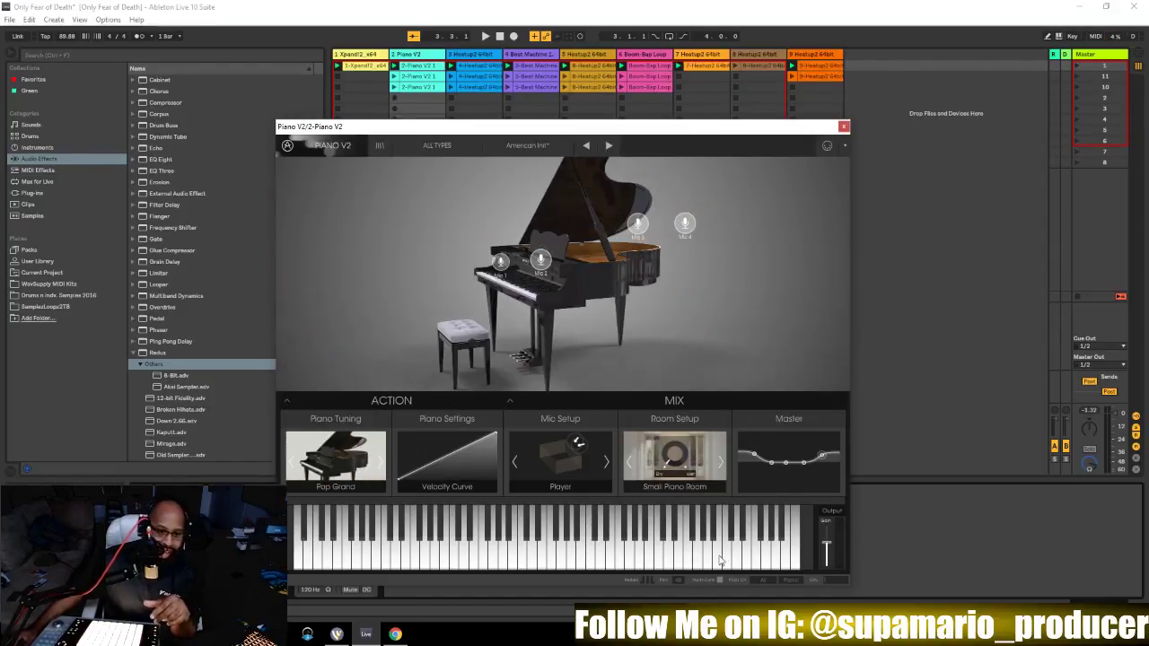
{"action": "key", "text": "Return"}
{"action": "key", "text": "Down"}
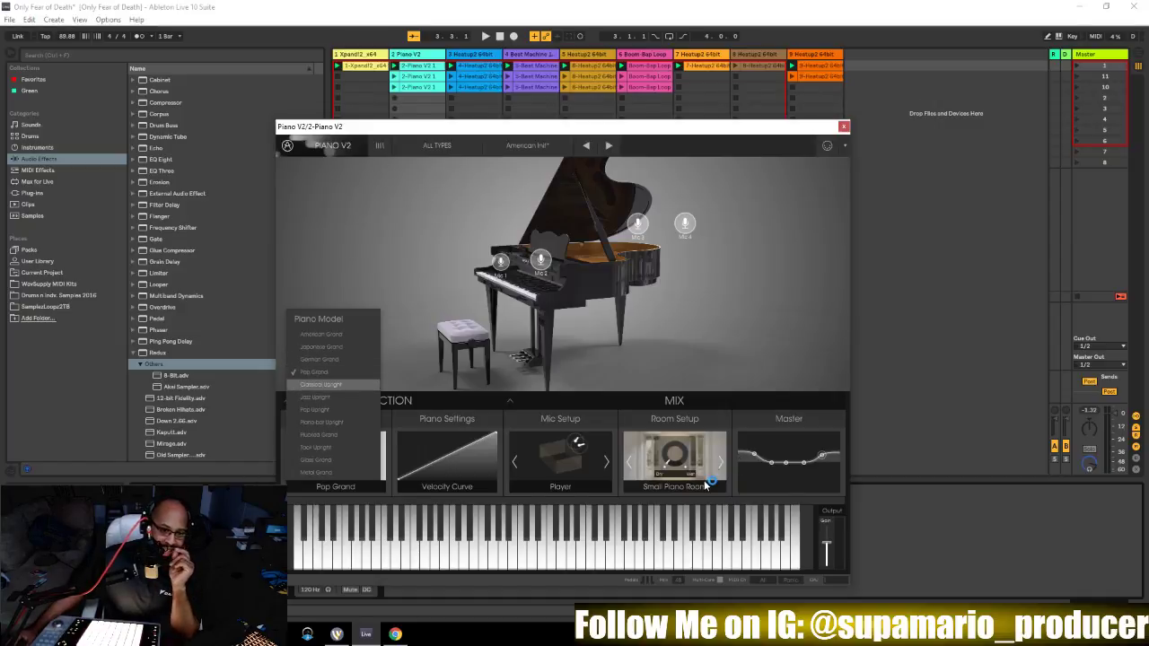
{"action": "key", "text": "Return"}
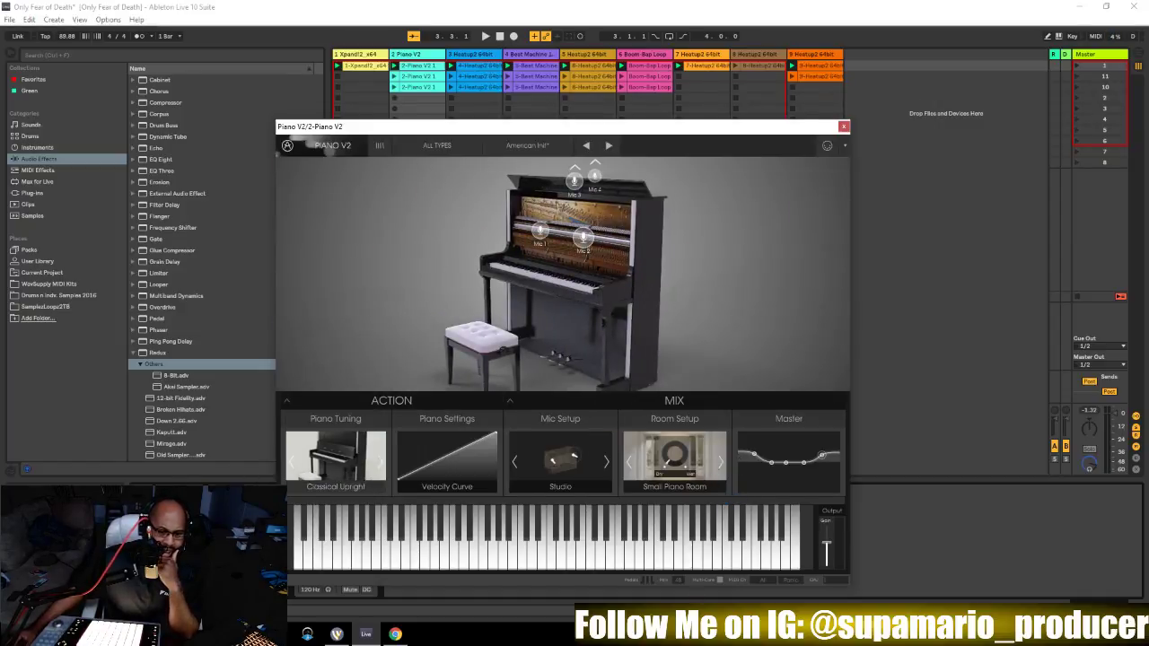
Browse the remaining Piano V2 models and switch to Jazz Upright
{"action": "key", "text": "Return"}
{"action": "key", "text": "Down"}
{"action": "key", "text": "Down"}
{"action": "key", "text": "Down"}
{"action": "key", "text": "Down"}
{"action": "key", "text": "Down"}
{"action": "key", "text": "Down"}
{"action": "key", "text": "Down"}
{"action": "key", "text": "Down"}
{"action": "key", "text": "Up"}
{"action": "key", "text": "Up"}
{"action": "key", "text": "Up"}
{"action": "key", "text": "Up"}
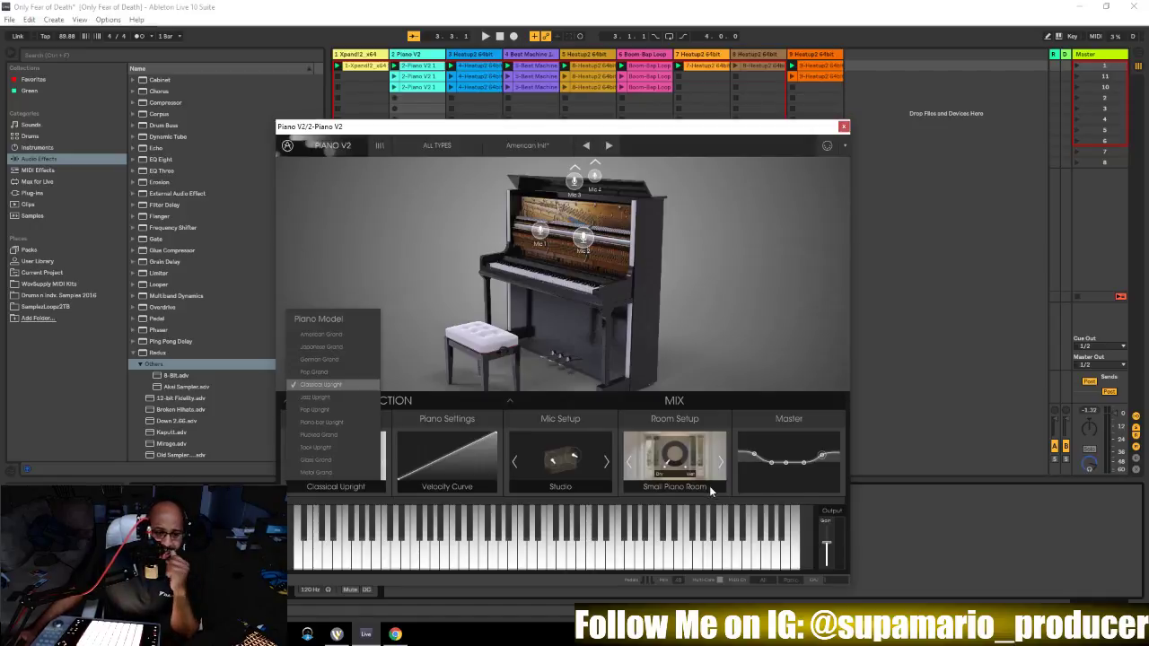
{"action": "key", "text": "Down"}
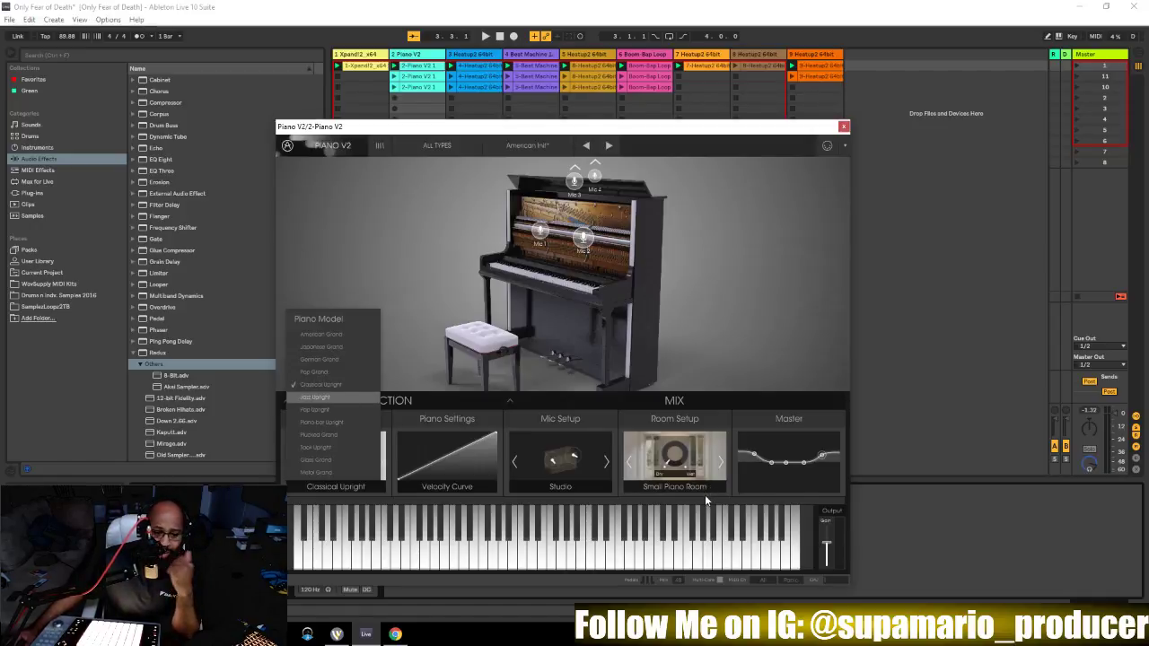
{"action": "key", "text": "Down"}
{"action": "key", "text": "Down"}
{"action": "key", "text": "Up"}
{"action": "key", "text": "Up"}
{"action": "key", "text": "Up"}
{"action": "key", "text": "Down"}
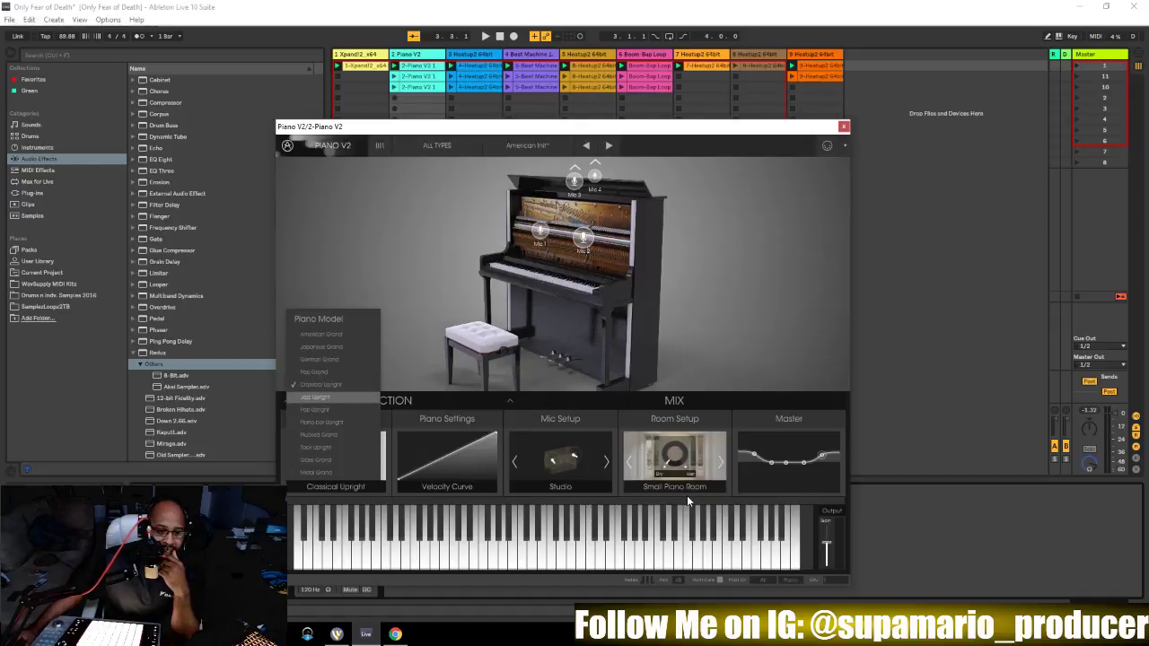
{"action": "key", "text": "Return"}
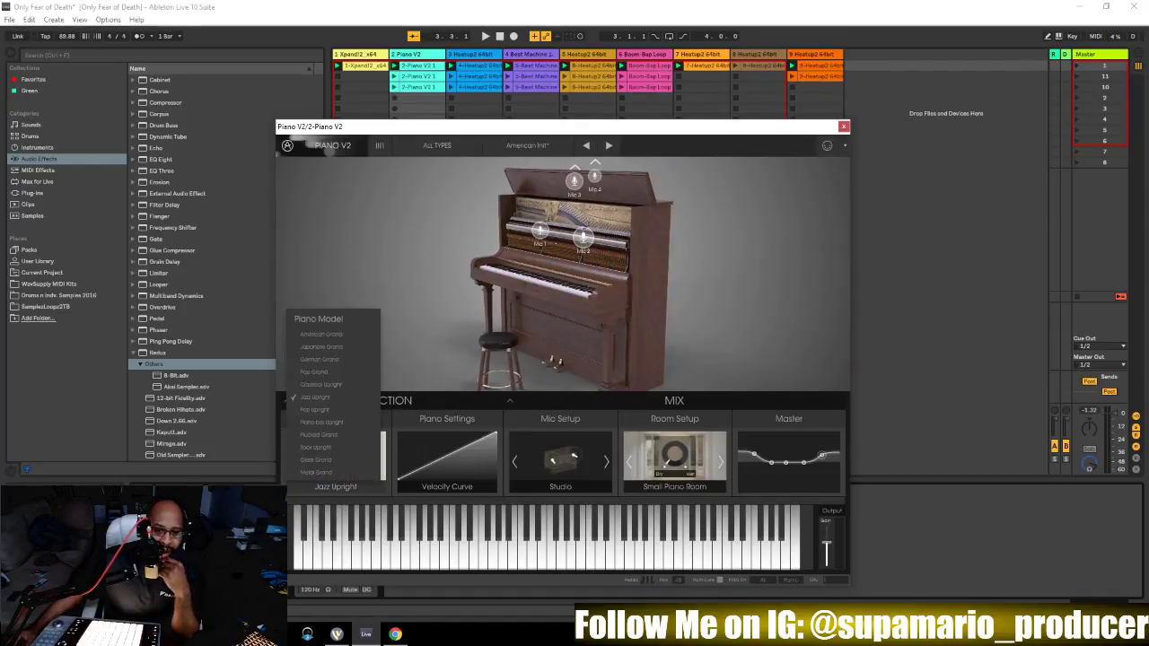
Try the Pop Upright model in Piano V2 and go back to Piano-bar Upright
{"action": "key", "text": "Down"}
{"action": "key", "text": "Down"}
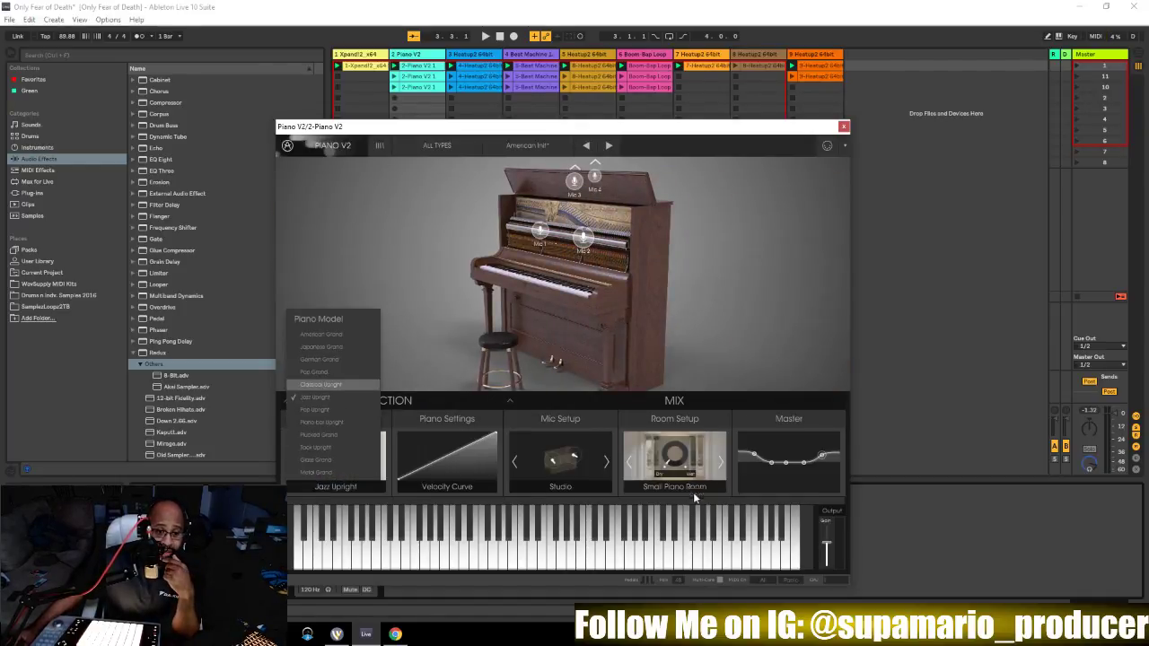
{"action": "key", "text": "Return"}
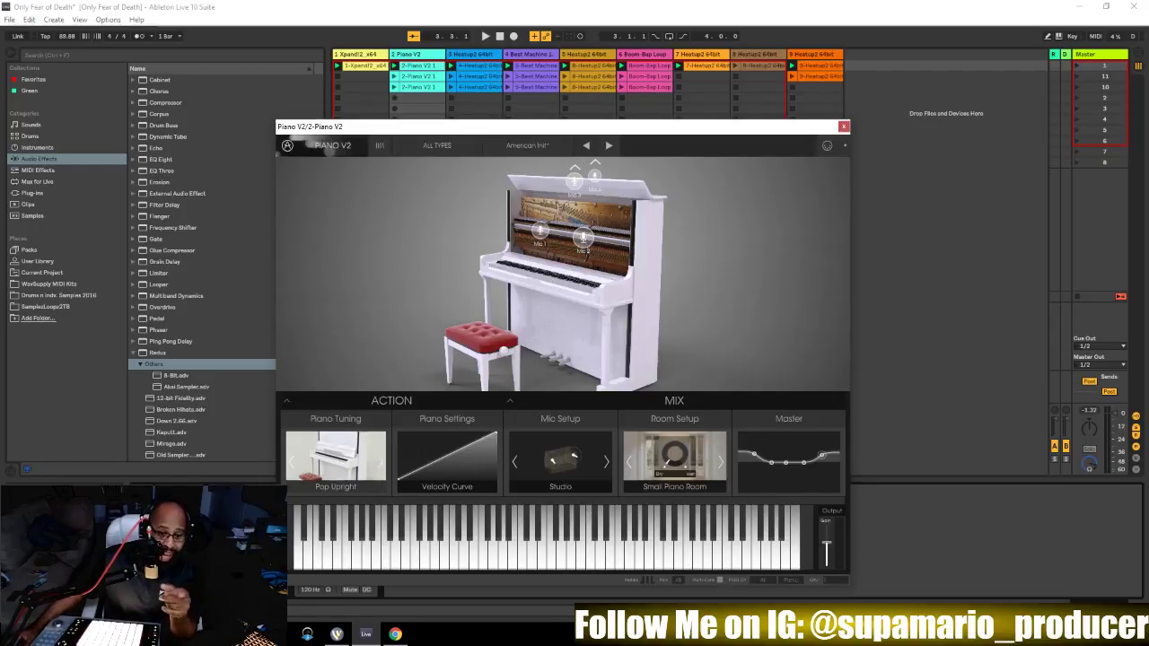
{"action": "key", "text": "Return"}
{"action": "key", "text": "Up"}
{"action": "key", "text": "Up"}
{"action": "key", "text": "Up"}
{"action": "key", "text": "Up"}
{"action": "key", "text": "Return"}
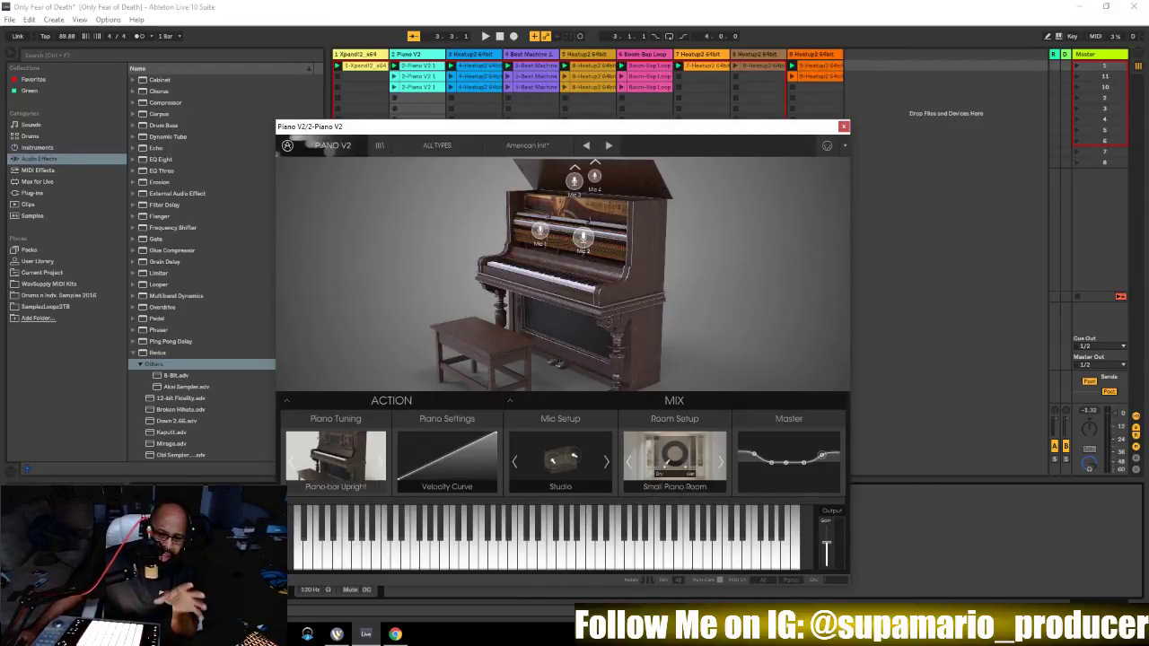
Try the Plucked Grand, Tack Upright and Glass Grand piano models one after another in Piano V2
{"action": "left_click", "coordinate": [336, 456]}
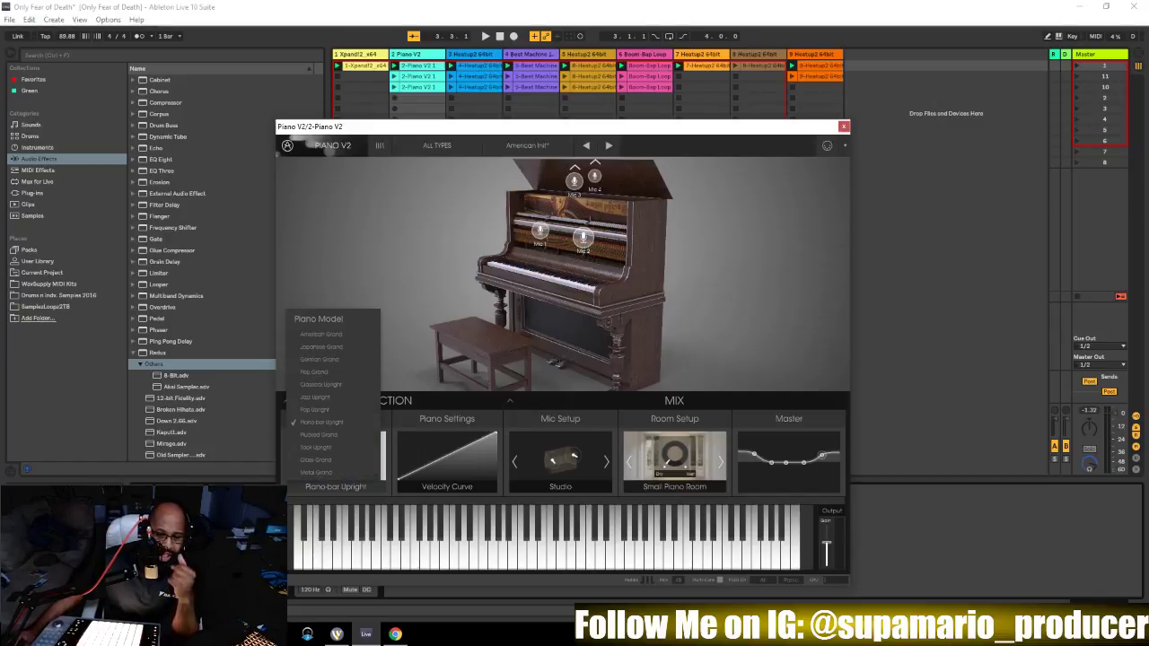
{"action": "left_click", "coordinate": [318, 434]}
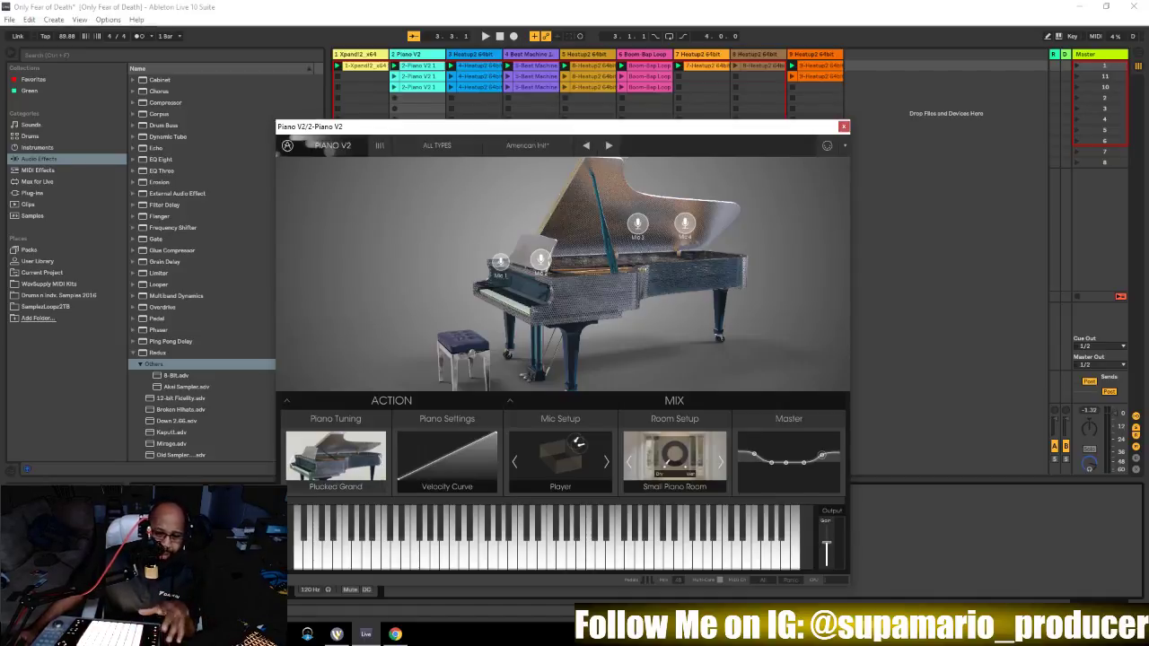
{"action": "left_click", "coordinate": [336, 456]}
{"action": "left_click", "coordinate": [316, 447]}
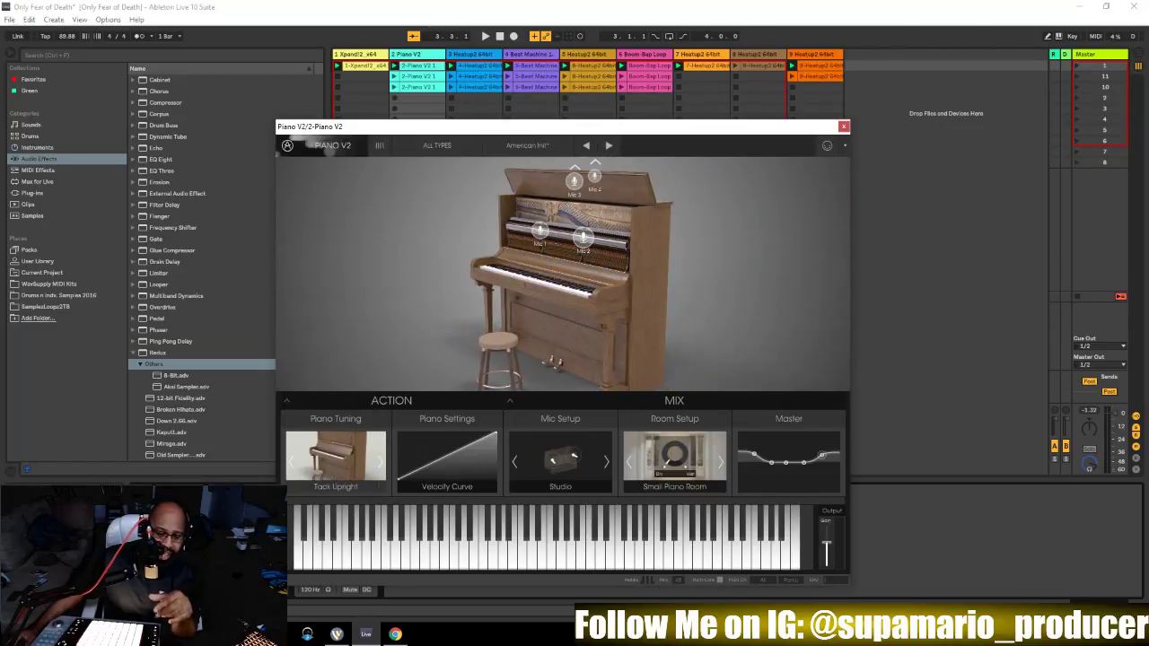
{"action": "left_click", "coordinate": [336, 456]}
{"action": "left_click", "coordinate": [332, 469]}
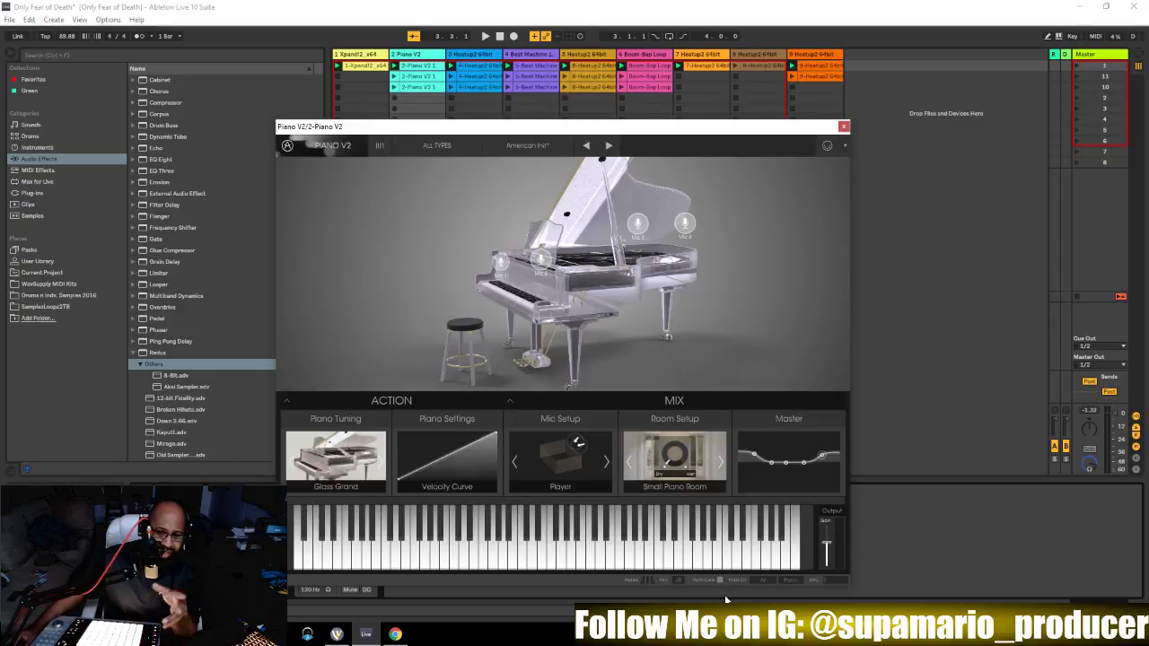
Restore the Piano-bar Upright model and close the Piano V2 window
{"action": "left_click", "coordinate": [336, 456]}
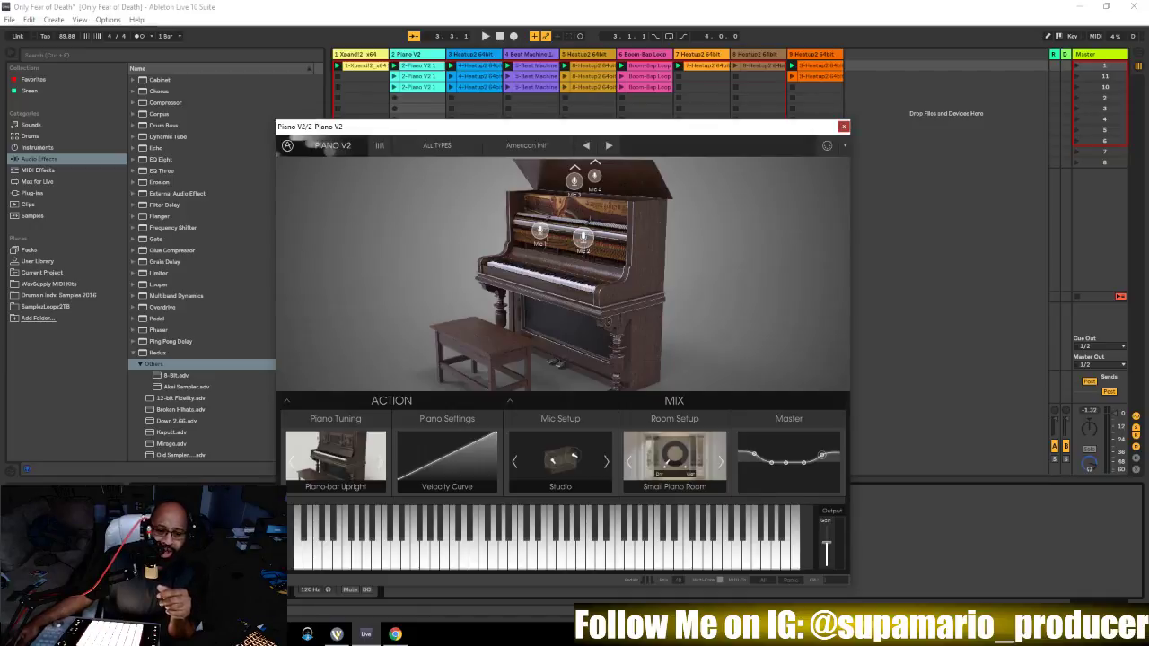
{"action": "left_click", "coordinate": [843, 127]}
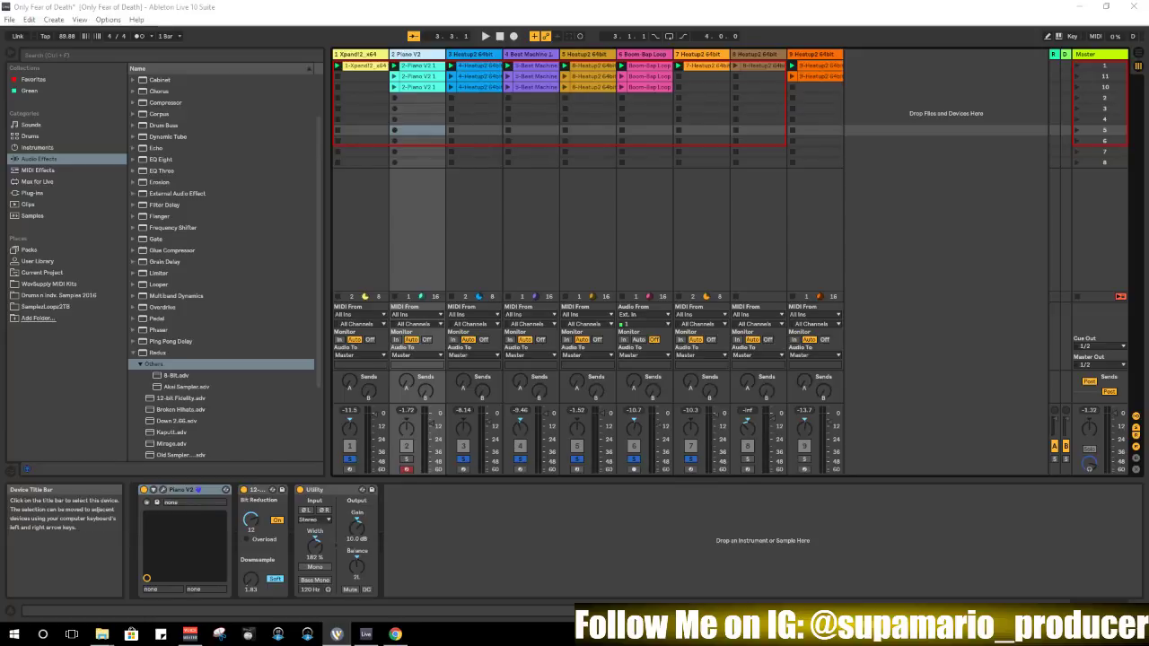
Enable Bass Mono in the Utility effect on track 2, set its frequency to 103 Hz, and turn Bass Mono off again
{"action": "left_click", "coordinate": [408, 54]}
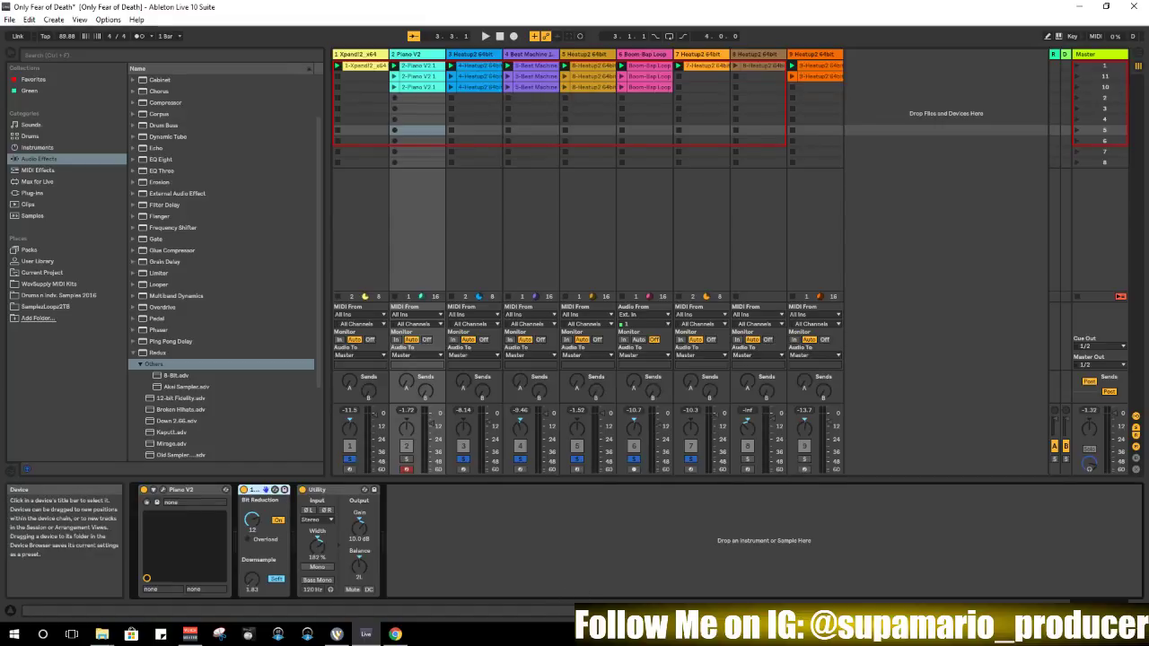
{"action": "left_click", "coordinate": [329, 490]}
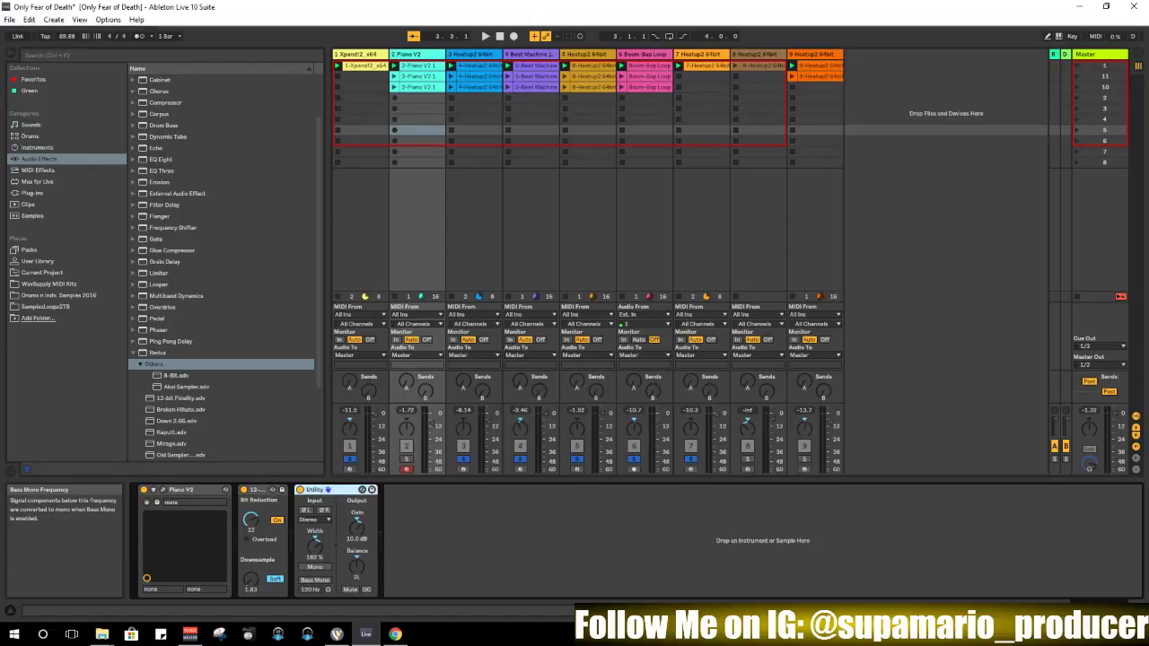
{"action": "left_click", "coordinate": [314, 580]}
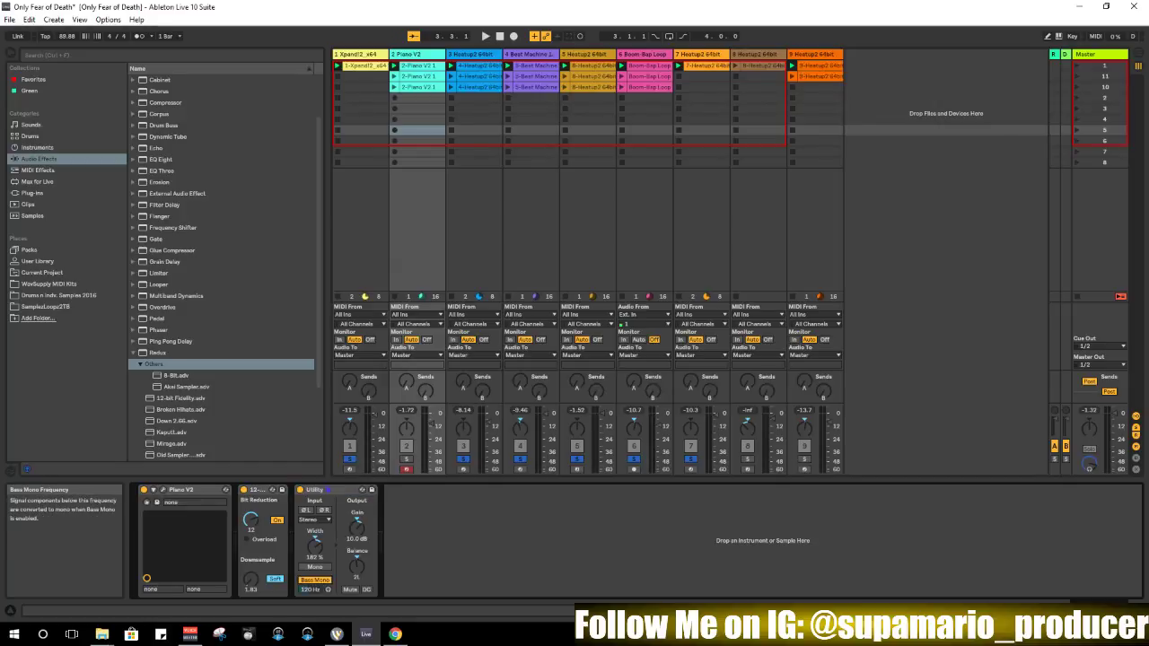
{"action": "left_click_drag", "start_coordinate": [310, 590], "coordinate": [310, 577]}
{"action": "left_click_drag", "start_coordinate": [310, 577], "coordinate": [310, 580]}
{"action": "left_click", "coordinate": [315, 580]}
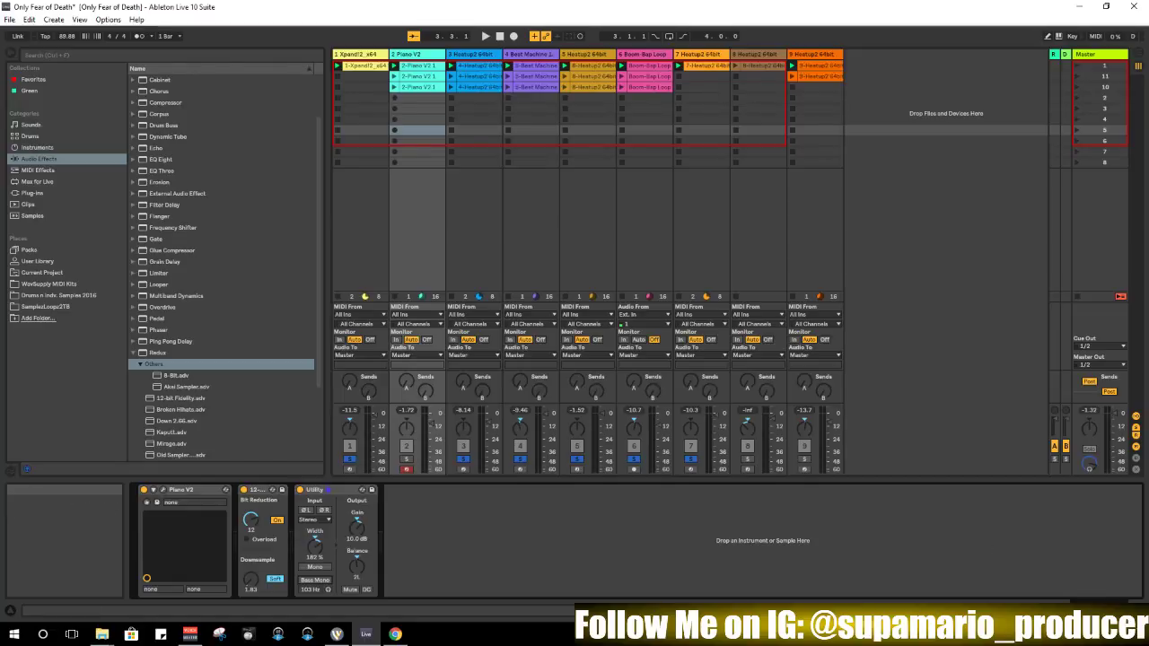
Show the Master track's device chain and return to the devices on the Piano V2 track
{"action": "left_click", "coordinate": [1097, 54]}
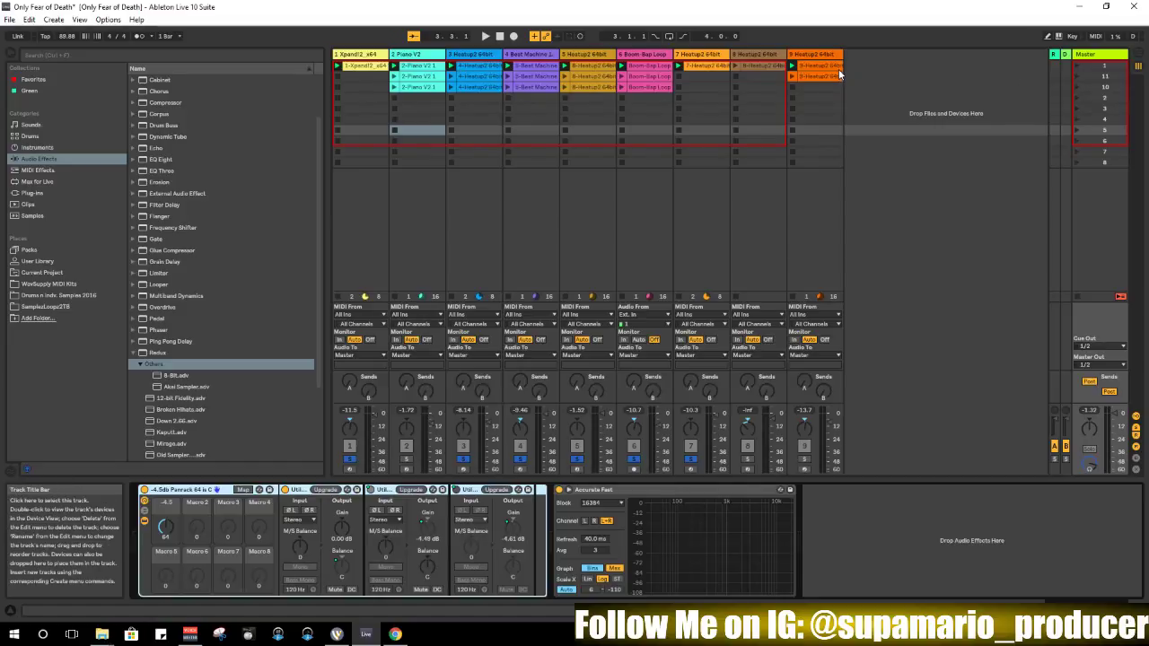
{"action": "left_click", "coordinate": [415, 54]}
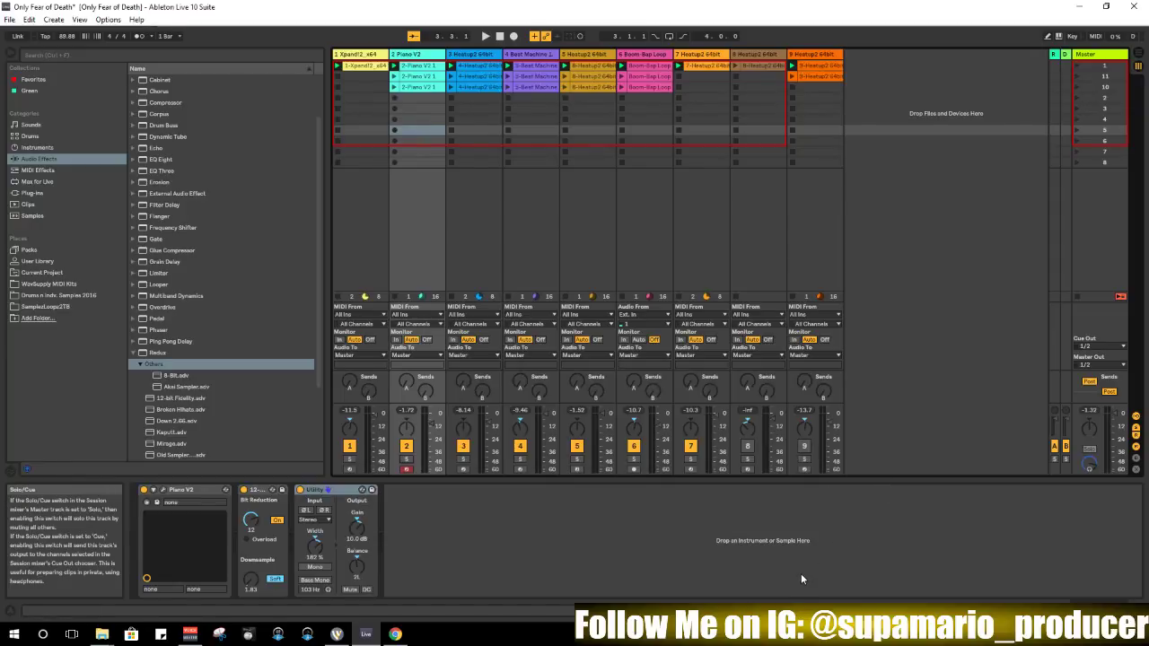
Audition the soloed Piano V2 track, comparing its sound with the 12-bit Redux and Utility effects bypassed
{"action": "key", "text": "space"}
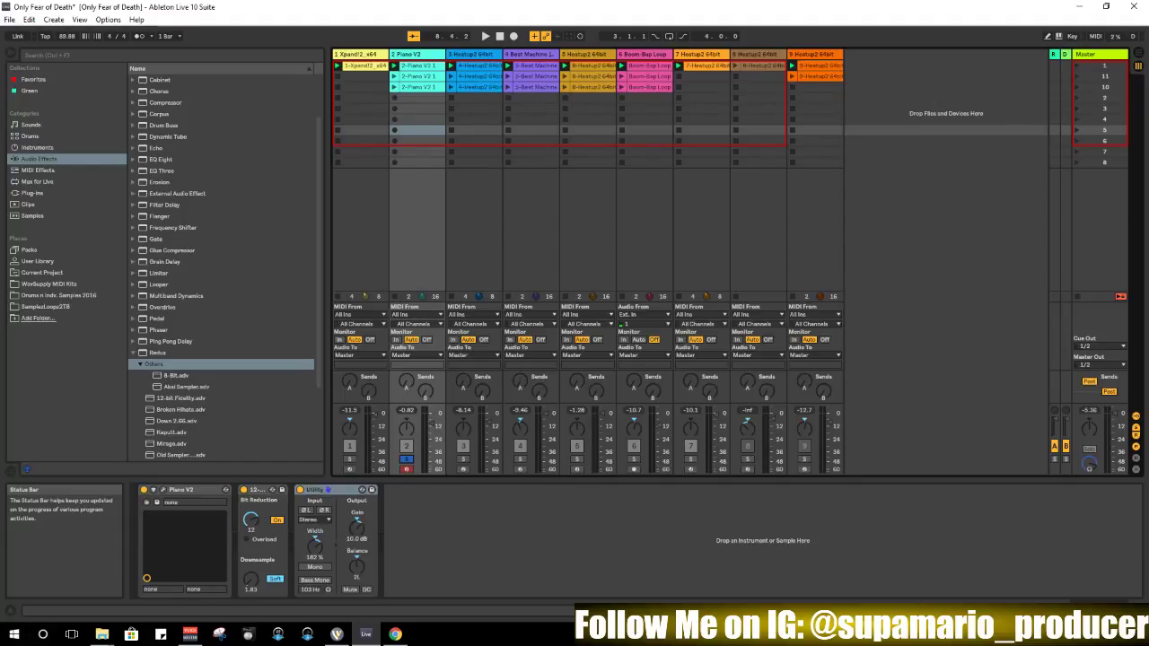
{"action": "left_click", "coordinate": [337, 634]}
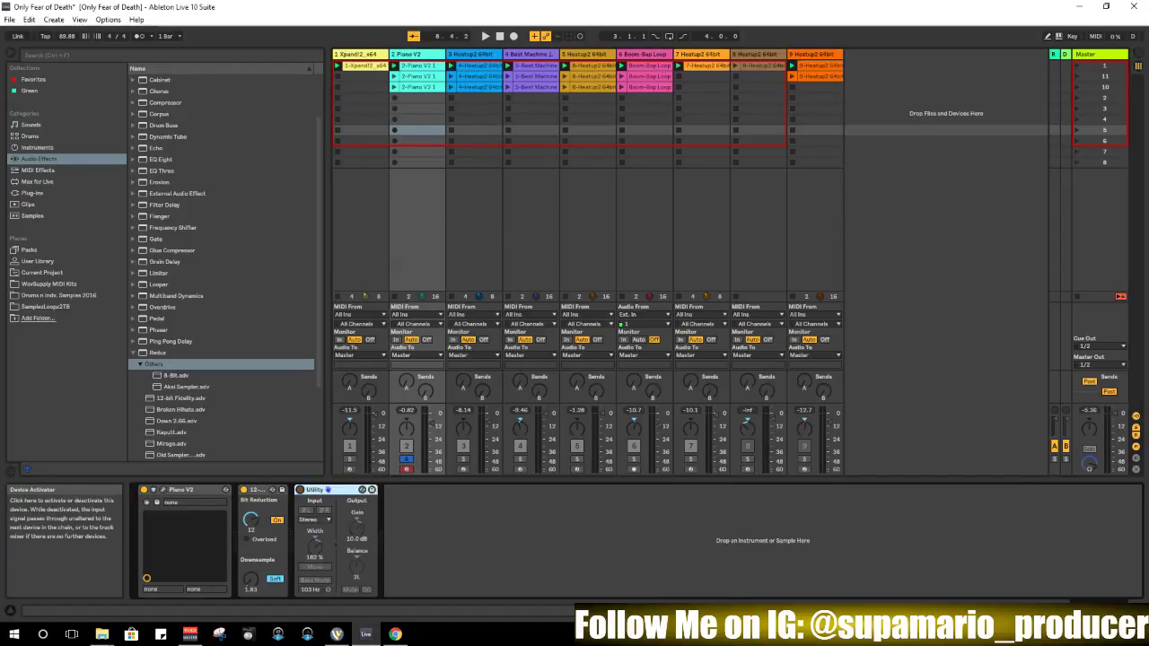
{"action": "left_click", "coordinate": [300, 489]}
{"action": "key", "text": "space"}
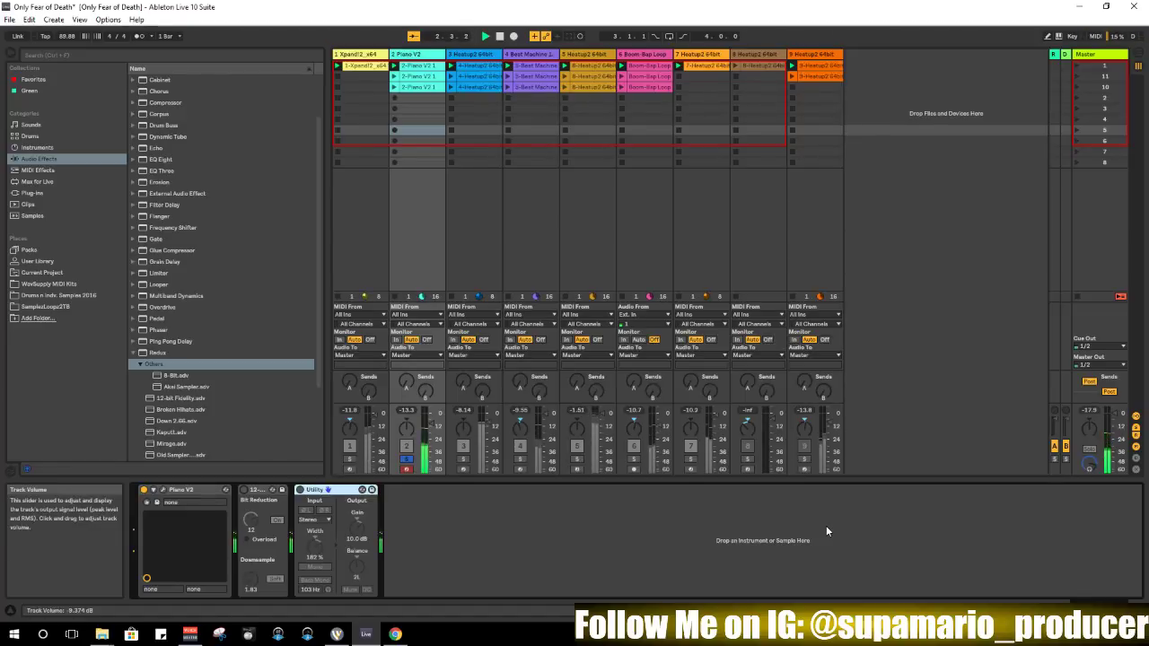
{"action": "left_click_drag", "start_coordinate": [406, 411], "coordinate": [407, 384]}
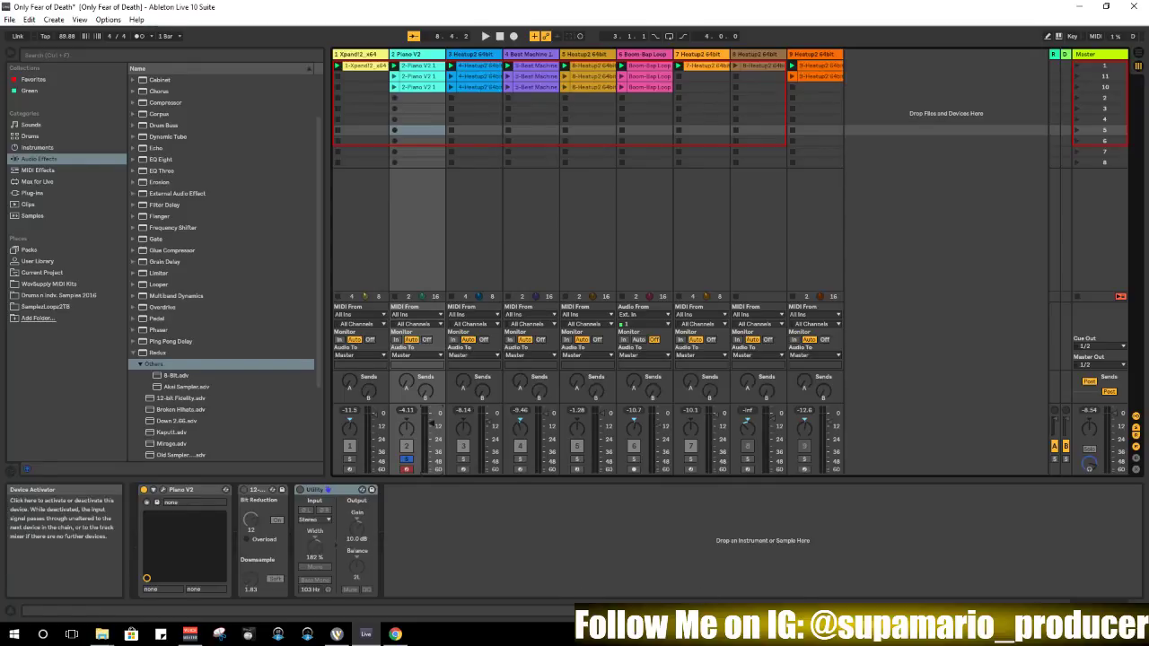
Re-enable the 12-bit Redux and Utility effects on the Piano V2 track and play the full mix without solo
{"action": "left_click", "coordinate": [243, 490]}
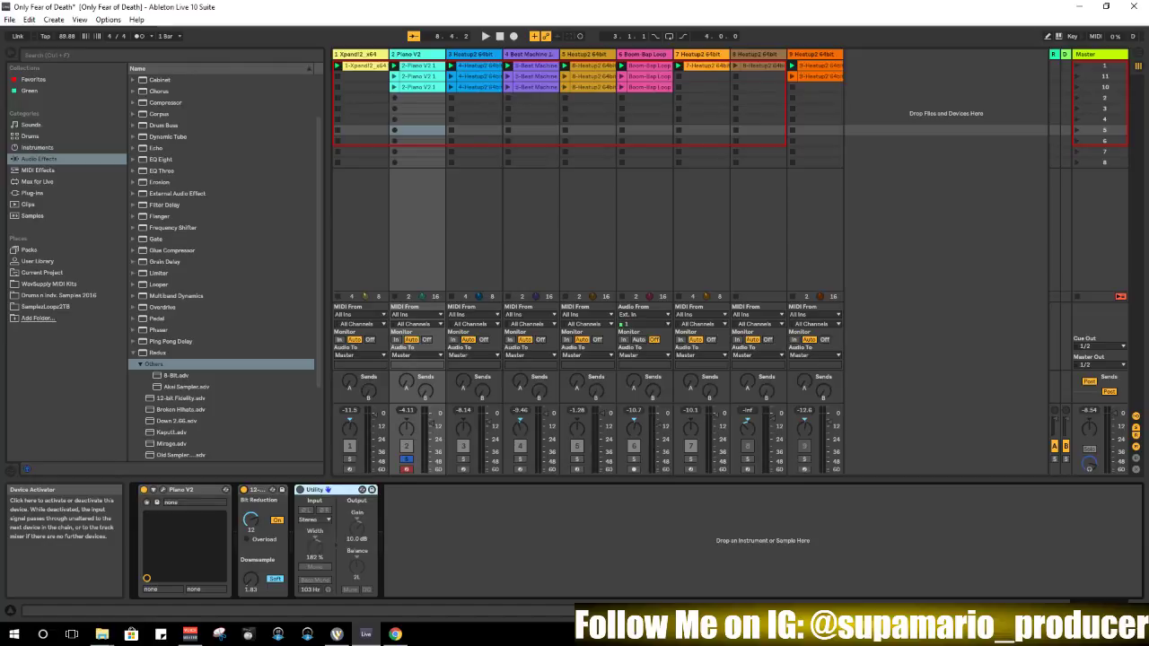
{"action": "left_click", "coordinate": [300, 489]}
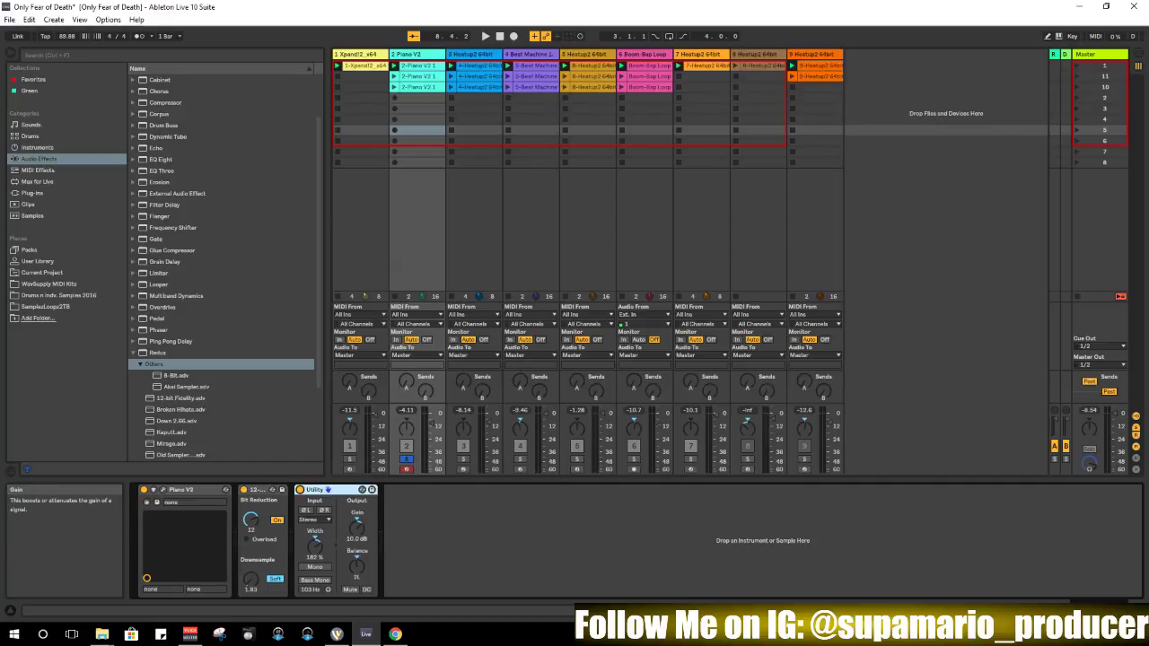
{"action": "key", "text": "space"}
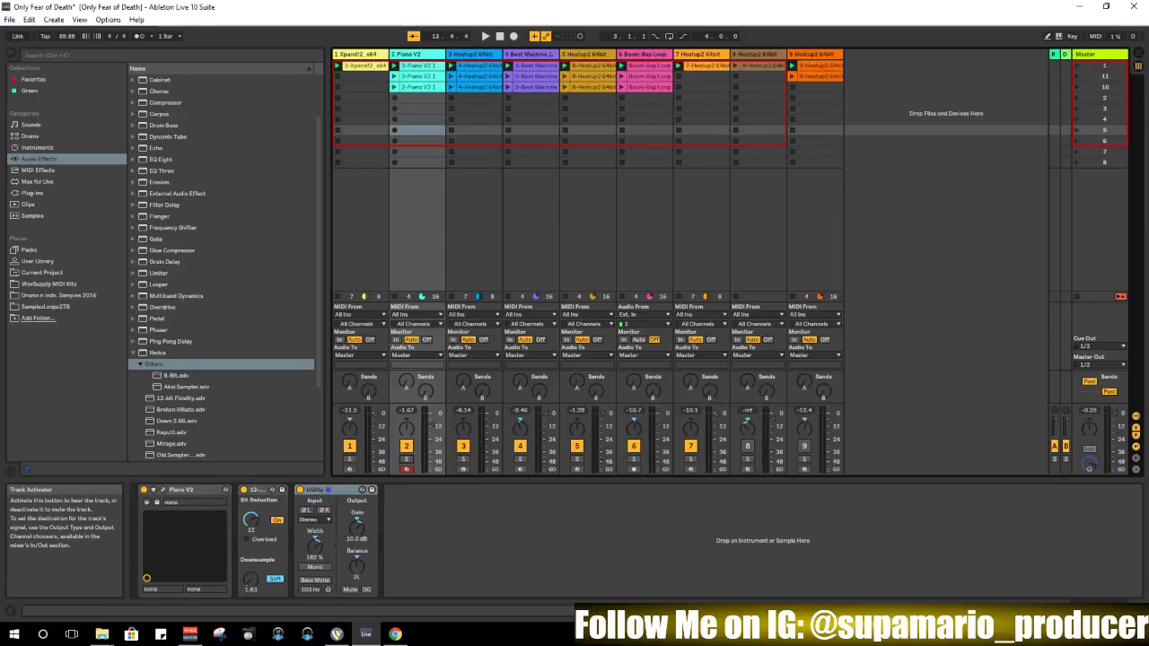
Show track 8's Heatup2 instrument with its Stick Up Kids synth preset during playback, and close its window
{"action": "left_click", "coordinate": [757, 54]}
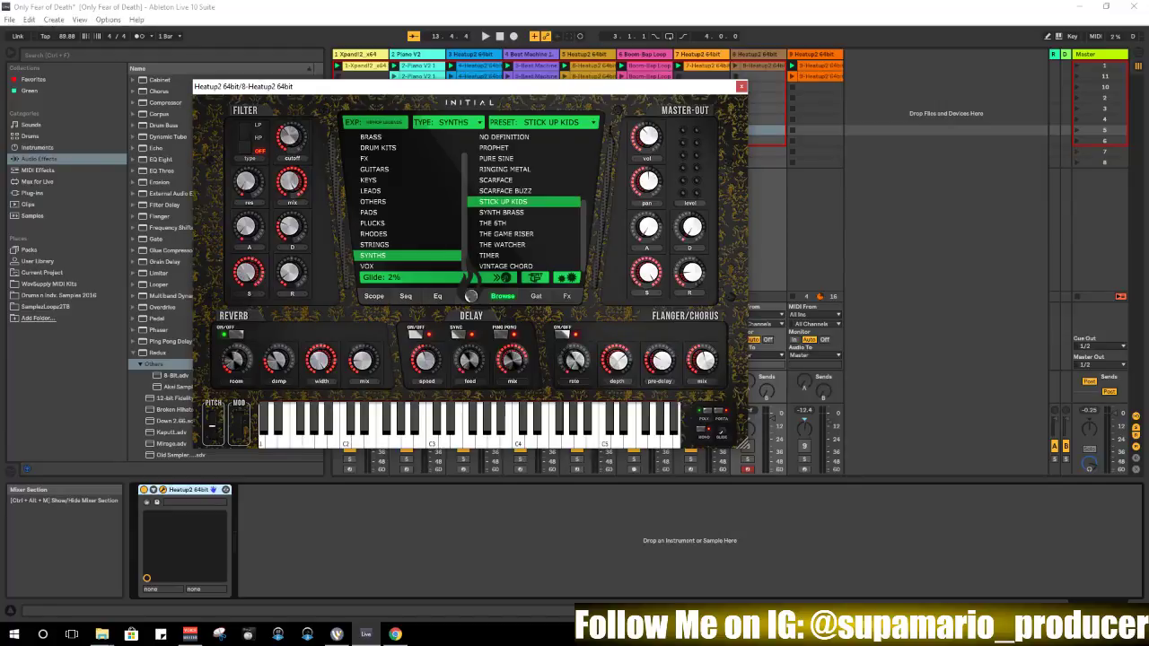
{"action": "key", "text": "space"}
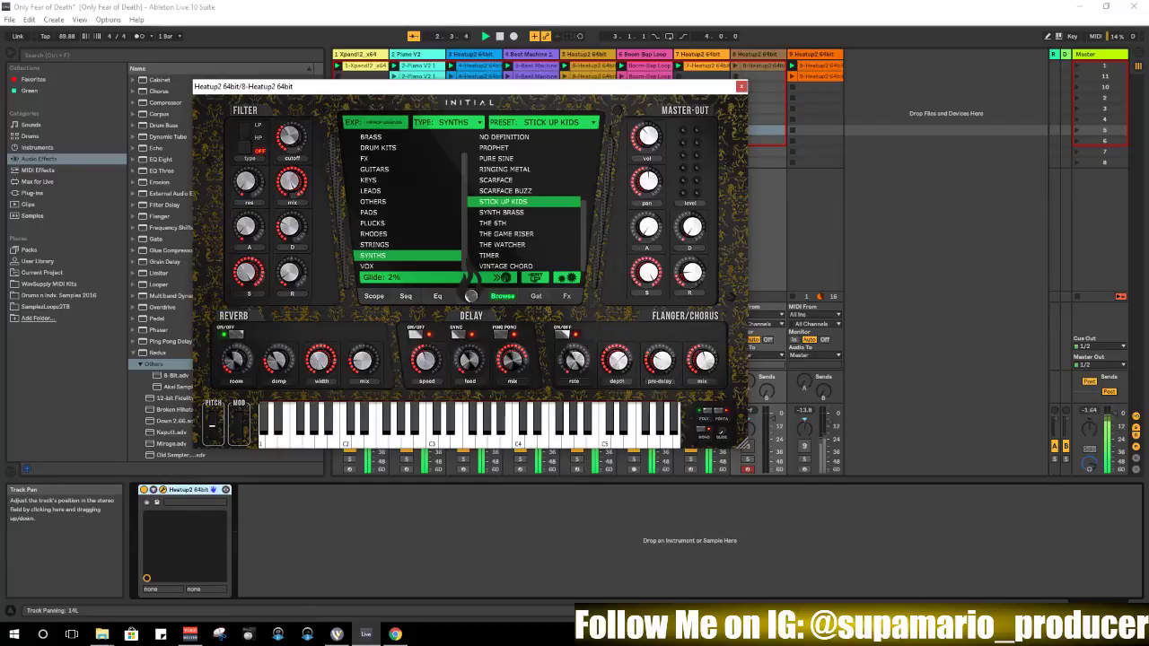
{"action": "left_click_drag", "start_coordinate": [467, 87], "coordinate": [462, 48]}
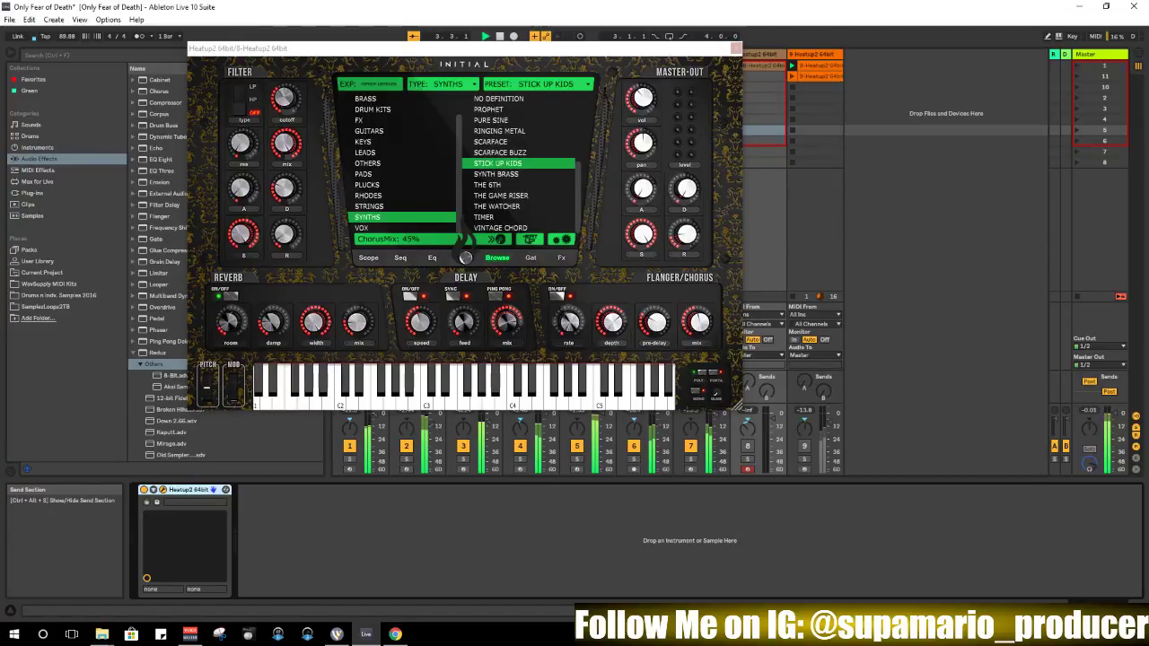
{"action": "left_click", "coordinate": [735, 47]}
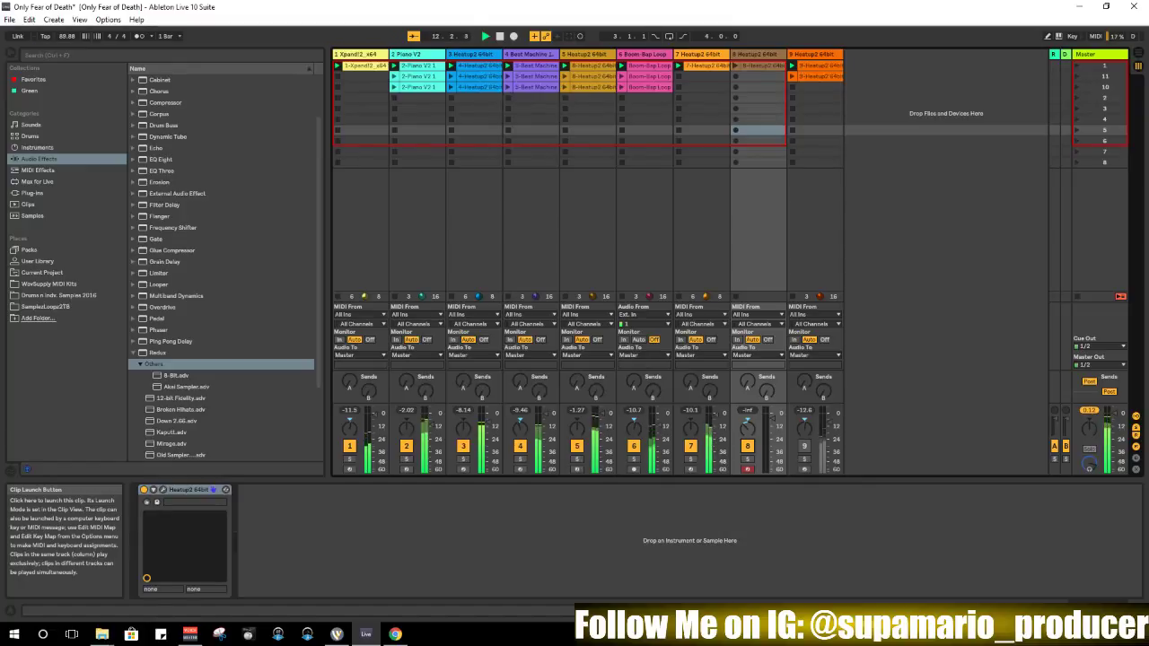
Launch the clip on track 8, solo the track to hear it alone, and unsolo it
{"action": "left_click", "coordinate": [754, 65]}
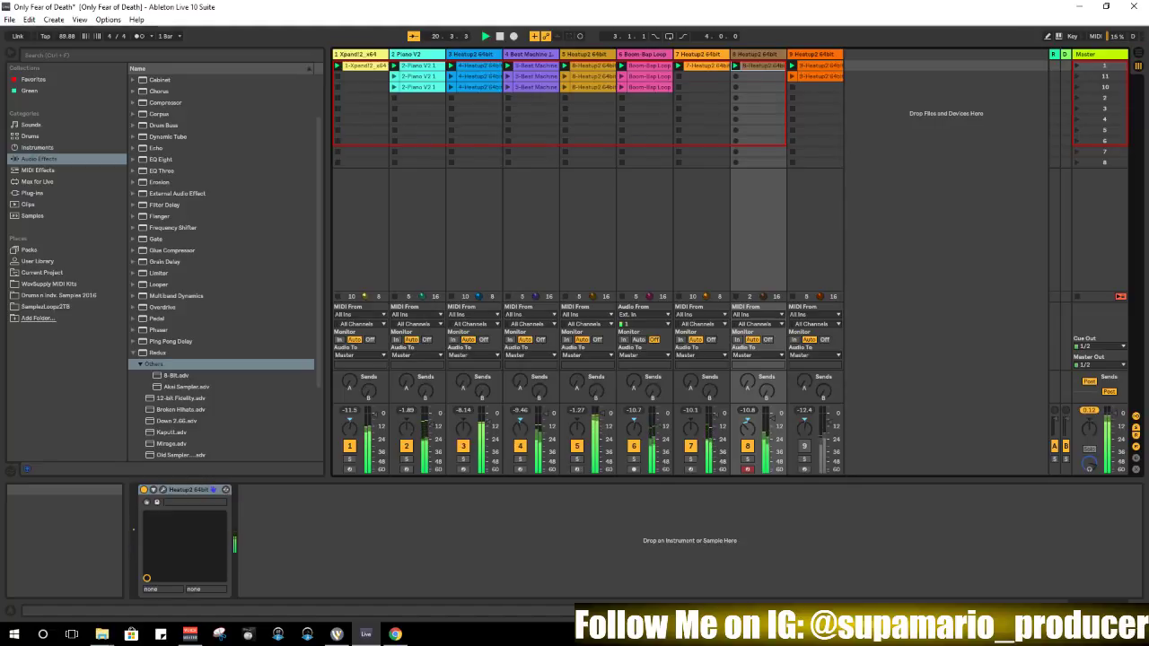
{"action": "left_click", "coordinate": [747, 459]}
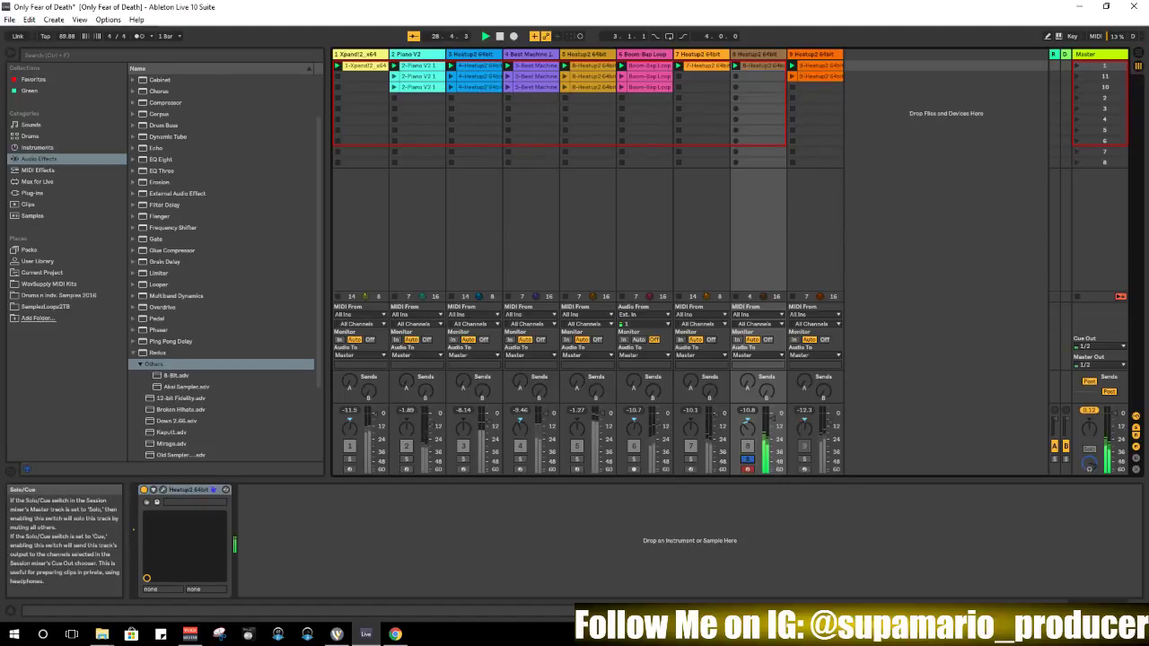
{"action": "left_click", "coordinate": [747, 458]}
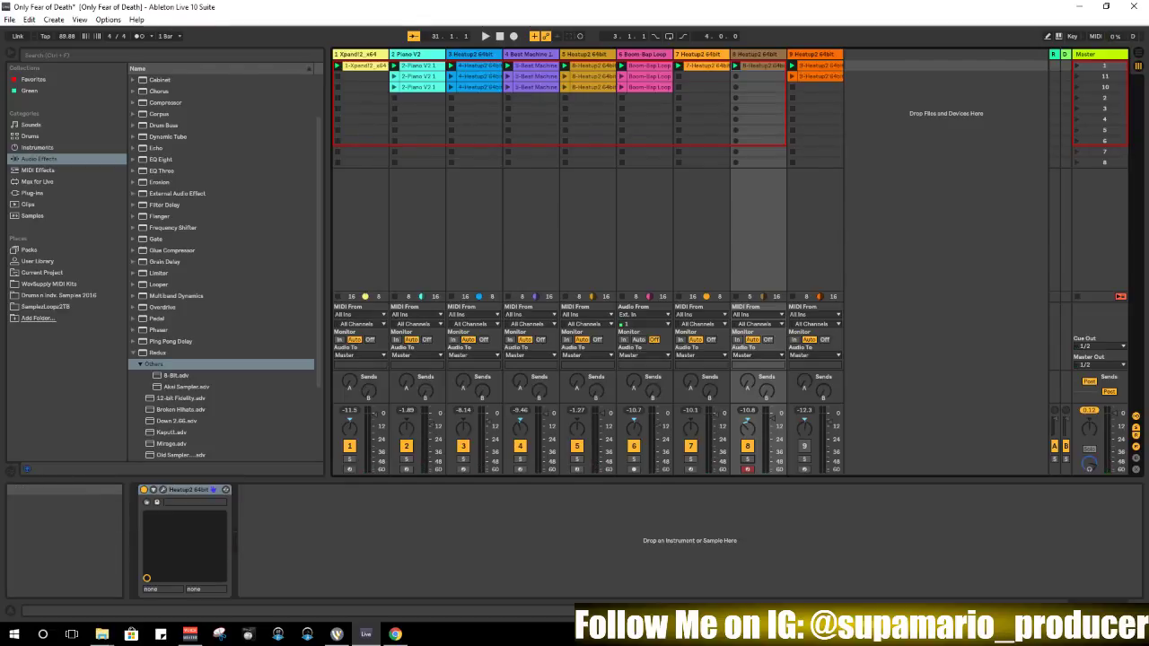
Show track 9's Heatup2 instrument, review the strings presets around Digi Strings, and close its window
{"action": "key", "text": "Right"}
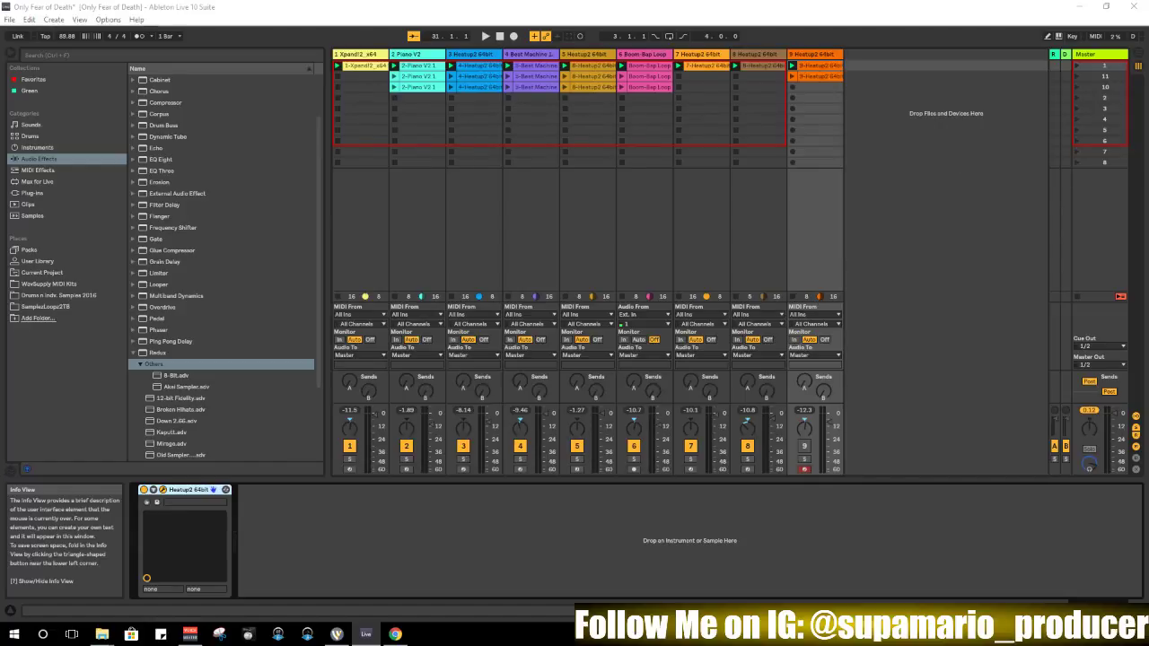
{"action": "key", "text": "ctrl+alt+p"}
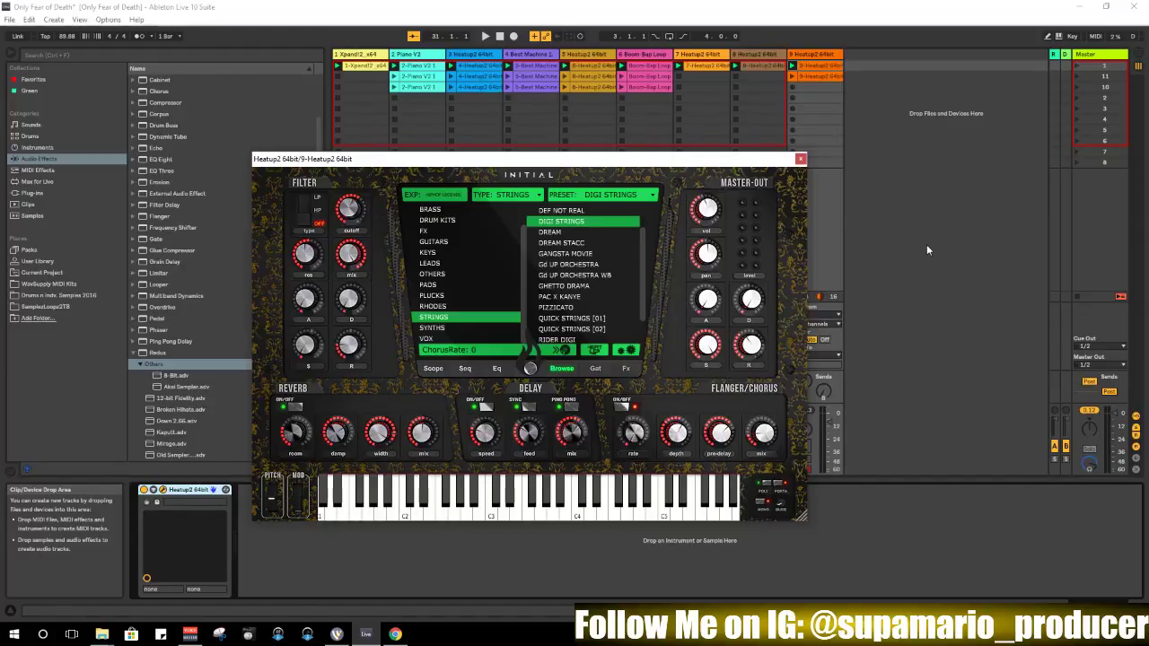
{"action": "key", "text": "Down"}
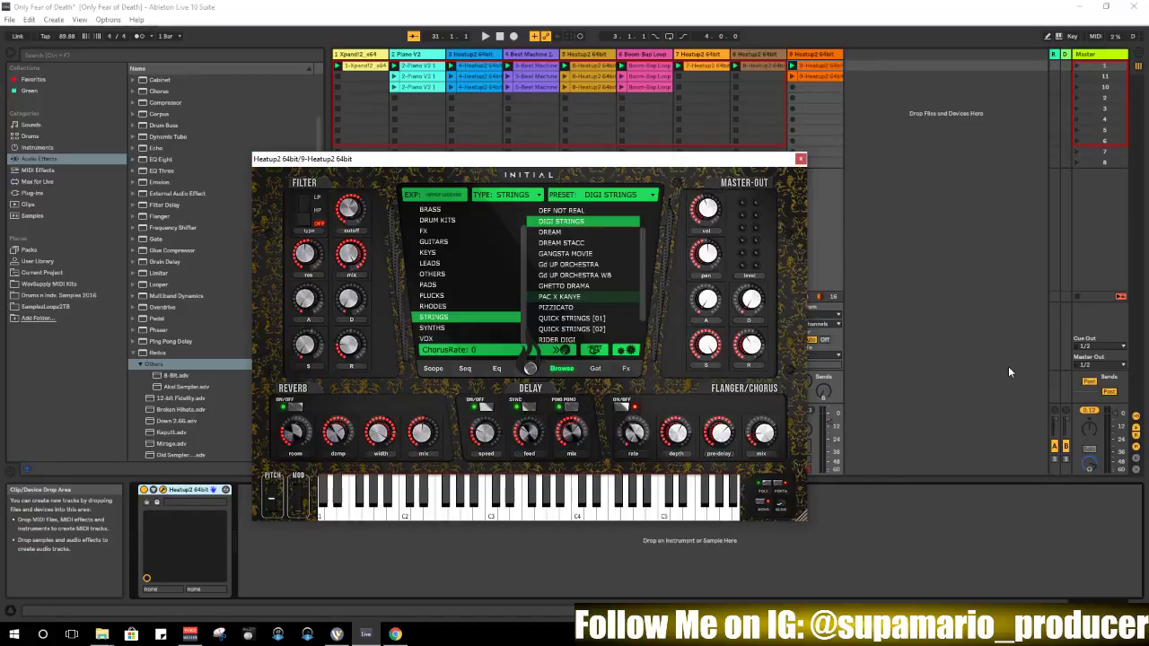
{"action": "scroll", "coordinate": [583, 296], "scroll_direction": "up", "scroll_amount": 1}
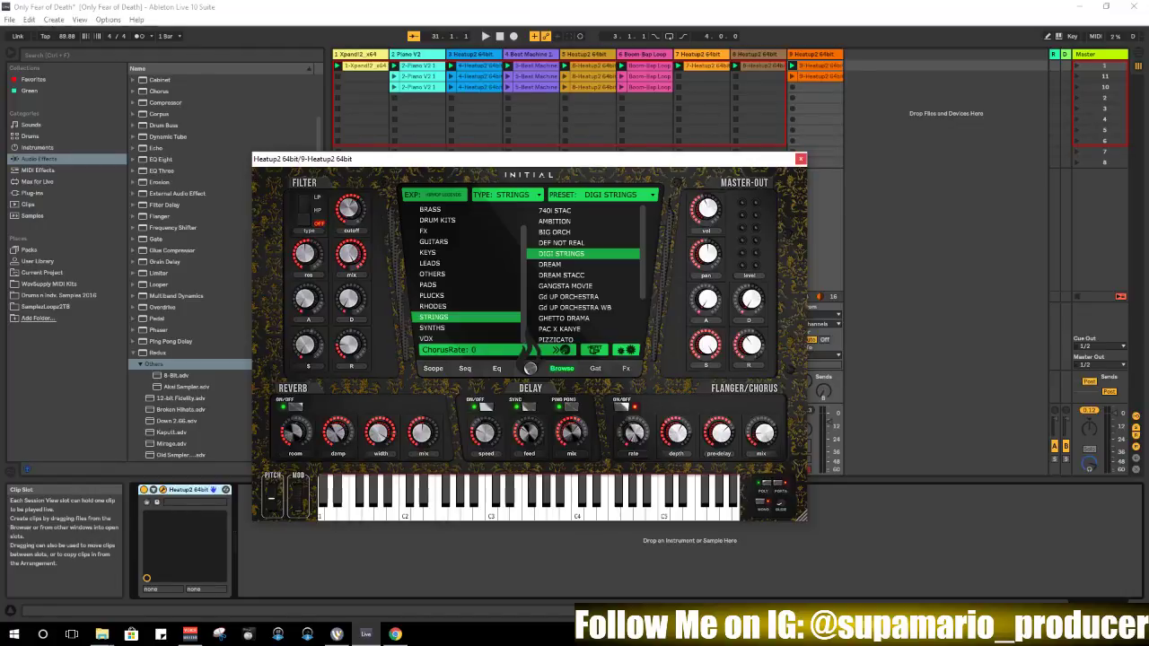
{"action": "left_click", "coordinate": [800, 158]}
{"action": "left_click", "coordinate": [804, 162]}
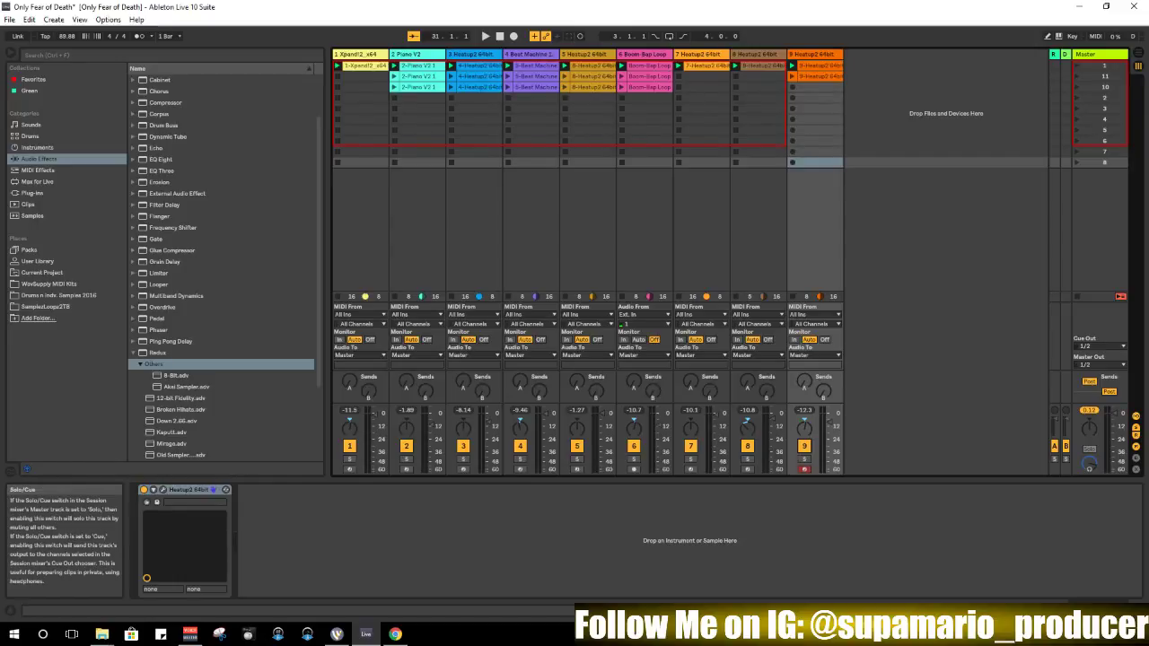
Solo track 9 to audition its strings, unsolo it, and play all tracks together
{"action": "left_click", "coordinate": [804, 459]}
{"action": "key", "text": "space"}
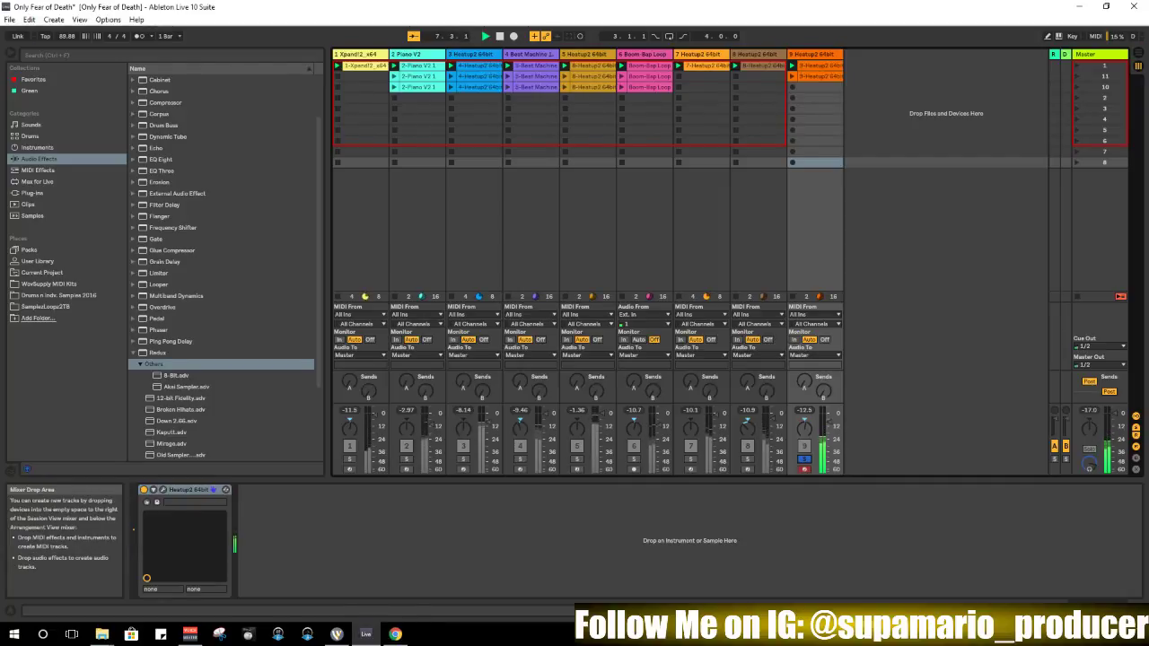
{"action": "key", "text": "super+d"}
{"action": "key", "text": "super+d"}
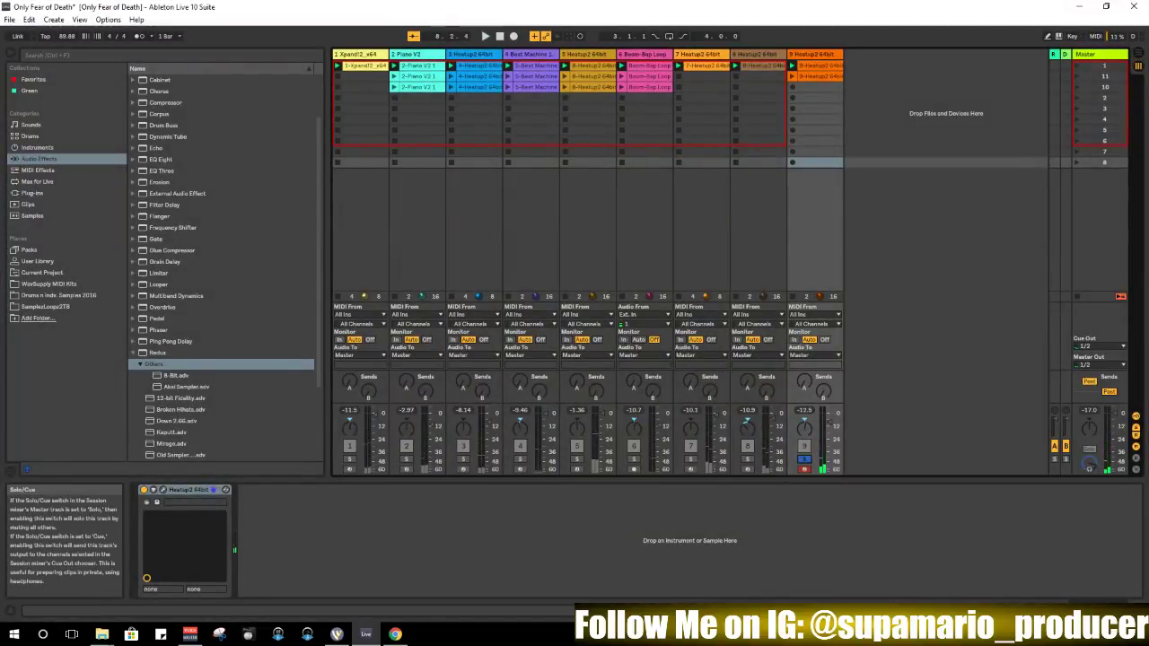
{"action": "left_click", "coordinate": [805, 460]}
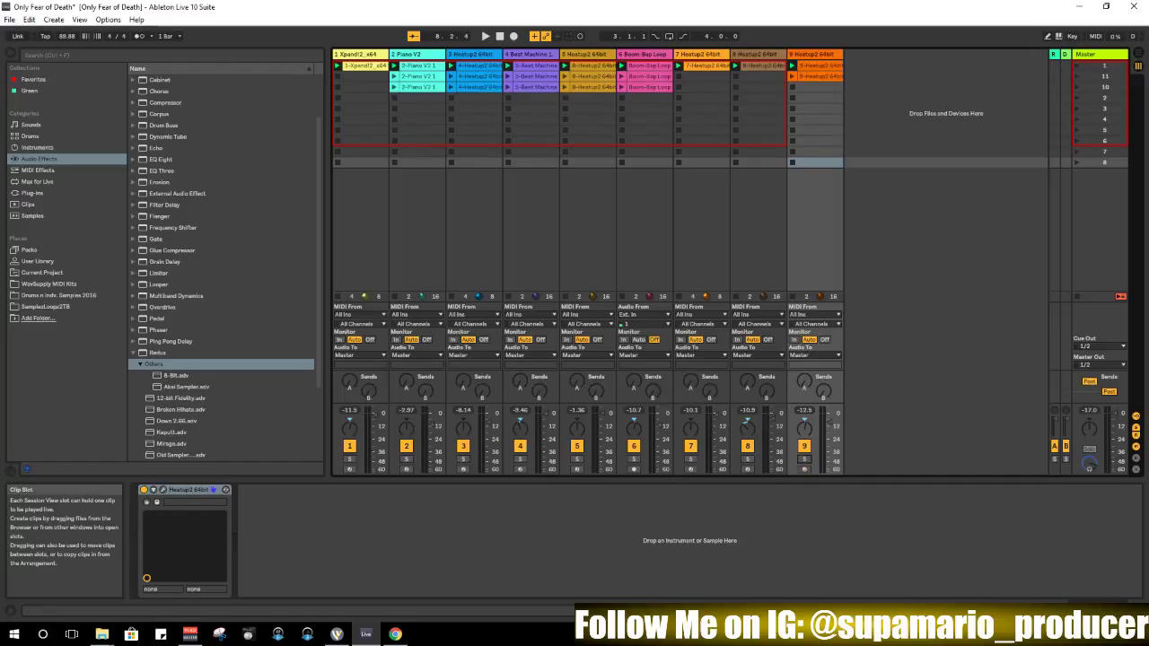
{"action": "key", "text": "space"}
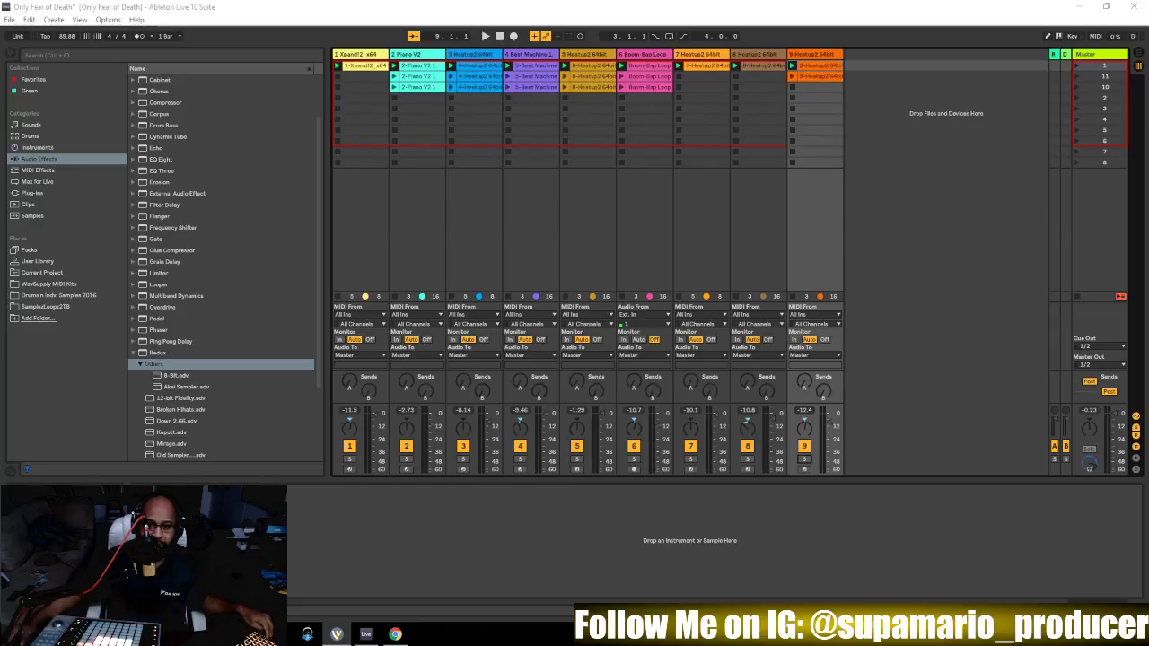
Switch to the Arrangement view, record a live performance of the session clips up to bar 33, and stop
{"action": "key", "text": "Tab"}
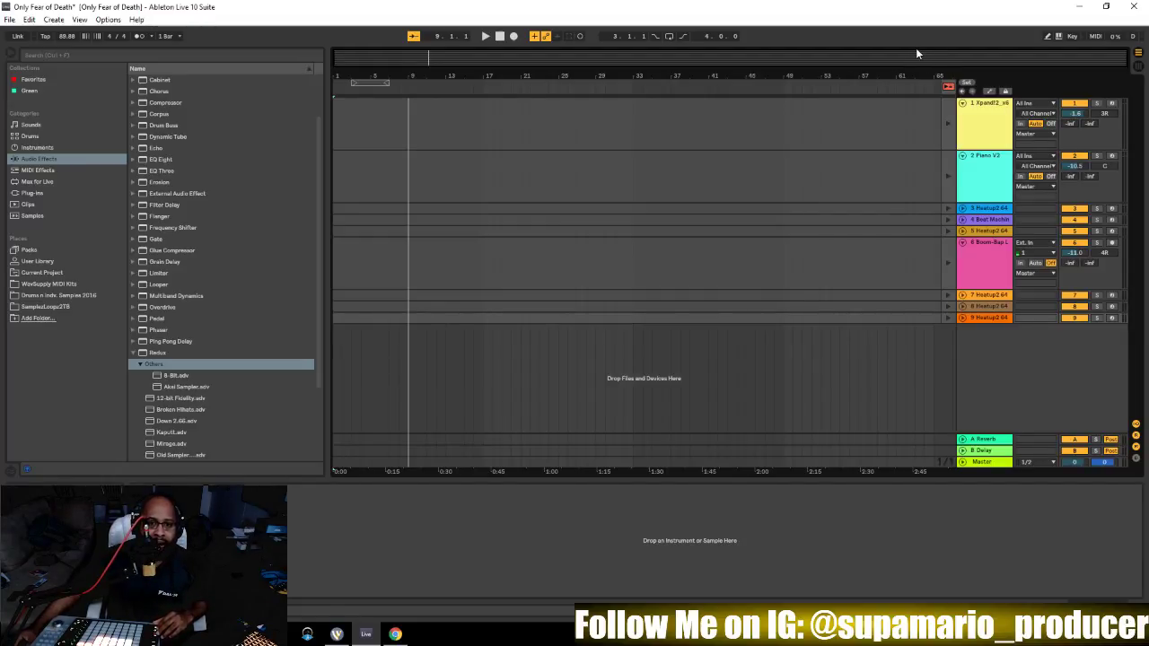
{"action": "key", "text": "space"}
{"action": "key", "text": "F9"}
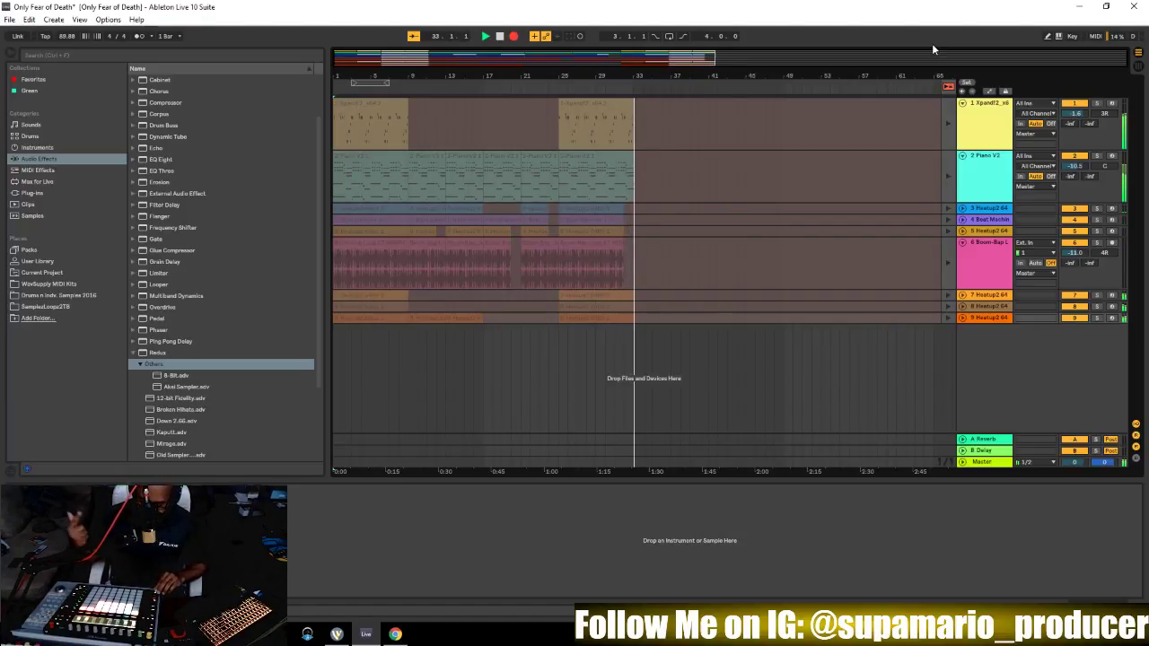
{"action": "key", "text": "space"}
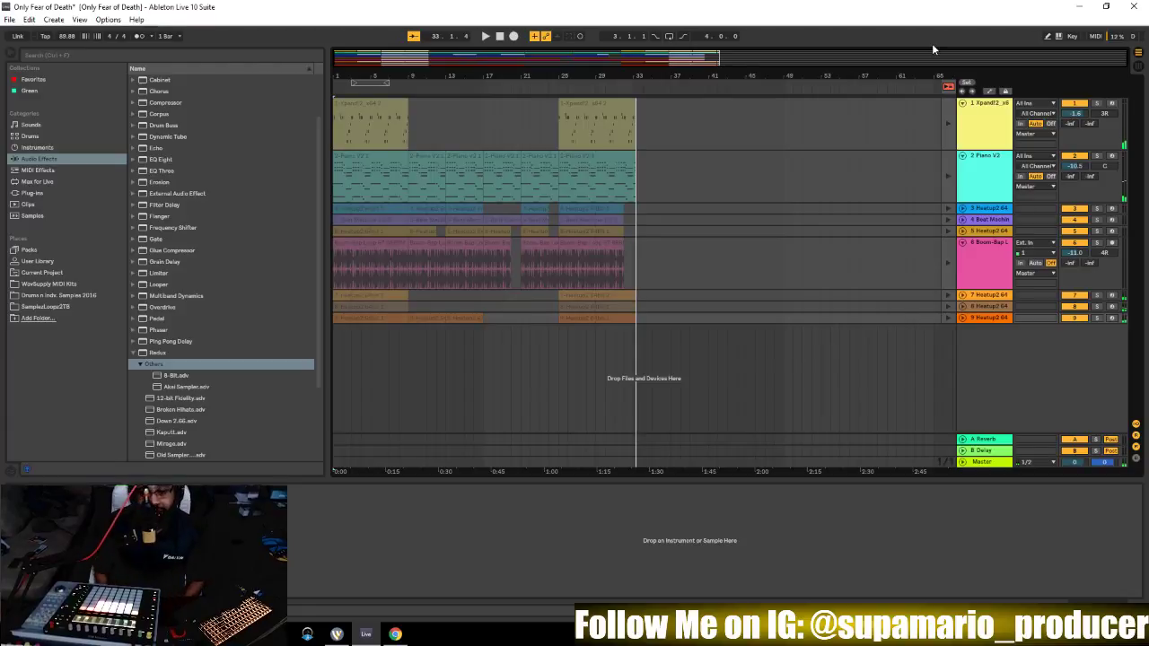